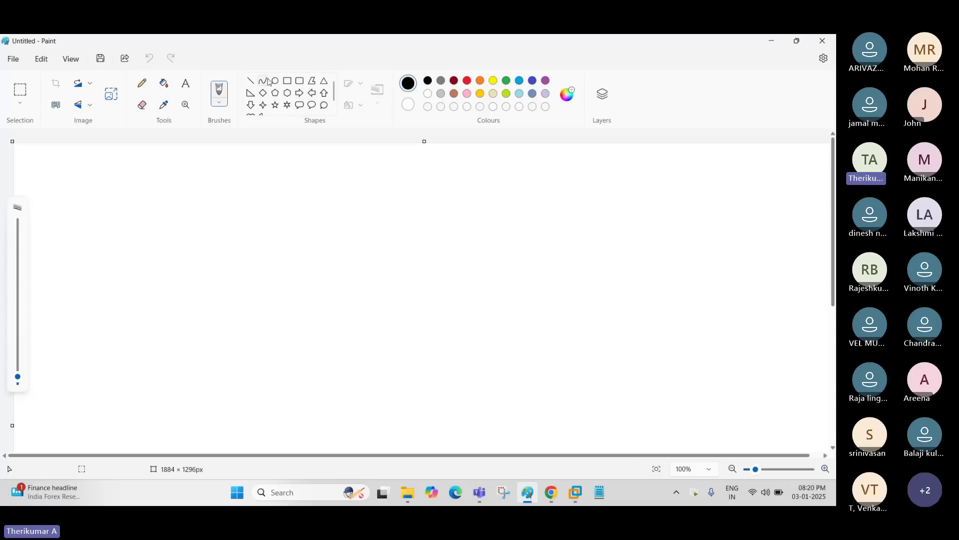
Handwrite "Win Patch" in red near the top of the canvas with a thickened Pencil stroke
left_click(141, 84)
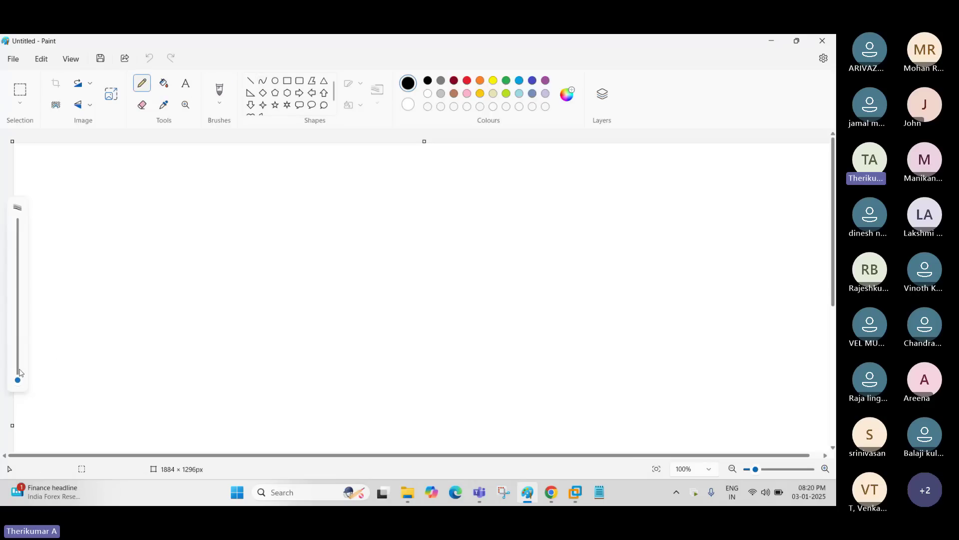
left_click_drag(17, 377, 18, 364)
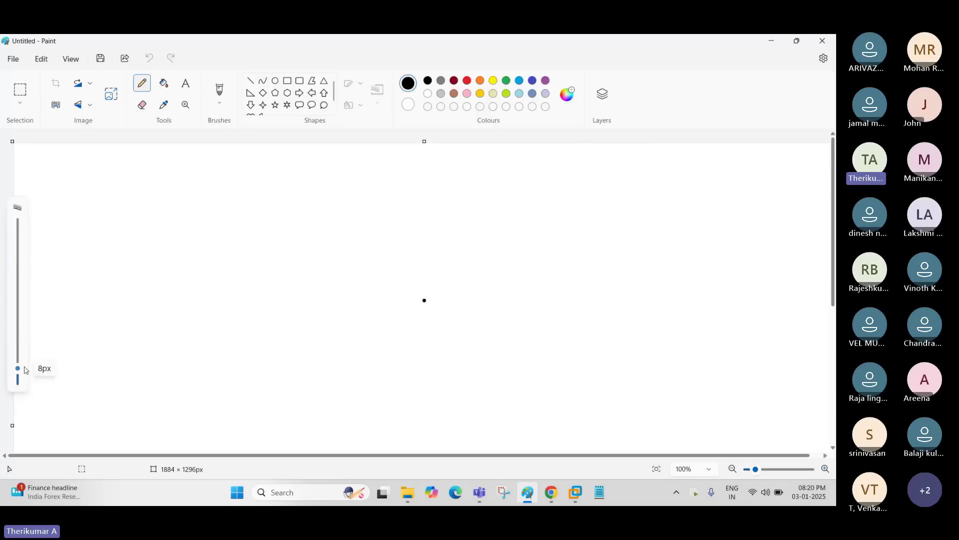
left_click(467, 80)
mouse_move(151, 172)
left_mouse_down()
mouse_move(161, 200)
mouse_move(174, 173)
mouse_move(185, 201)
mouse_move(223, 212)
left_mouse_up()
mouse_move(259, 170)
left_mouse_down()
mouse_move(266, 213)
mouse_move(261, 184)
mouse_move(316, 158)
mouse_move(343, 162)
left_mouse_up()
mouse_move(345, 165)
left_mouse_down()
mouse_move(397, 187)
mouse_move(411, 177)
left_mouse_up()
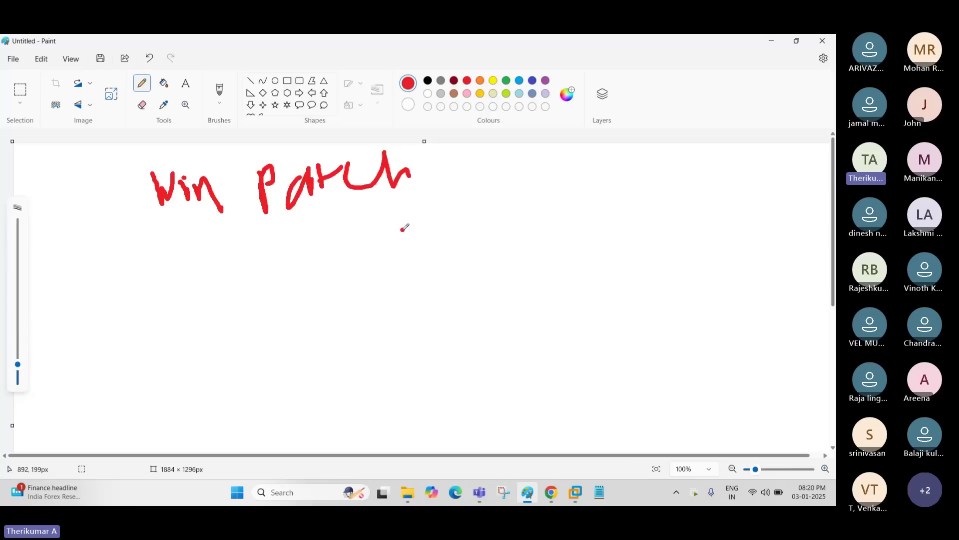
Complete the red handwritten heading by adding "- 2000 System" after "Win Patch"
mouse_move(453, 173)
left_mouse_down()
mouse_move(516, 156)
mouse_move(539, 196)
left_mouse_up()
mouse_move(559, 164)
left_mouse_down()
mouse_move(600, 176)
mouse_move(608, 160)
left_mouse_up()
left_click_drag(670, 154, 655, 200)
mouse_move(681, 159)
left_mouse_down()
mouse_move(706, 150)
mouse_move(691, 214)
left_mouse_up()
left_click_drag(719, 165, 723, 210)
mouse_move(741, 166)
left_mouse_down()
mouse_move(746, 192)
mouse_move(762, 178)
mouse_move(784, 183)
mouse_move(794, 215)
left_mouse_up()
left_click(726, 285)
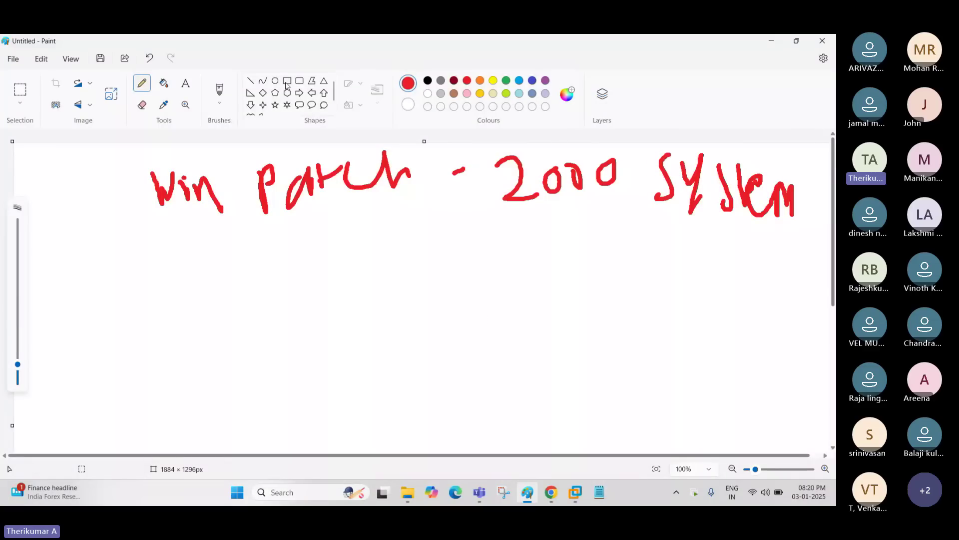
Draw a tall red rectangle under the heading and handwrite a circled "WSUS" in light blue beside it, with "Role" below
left_click(287, 82)
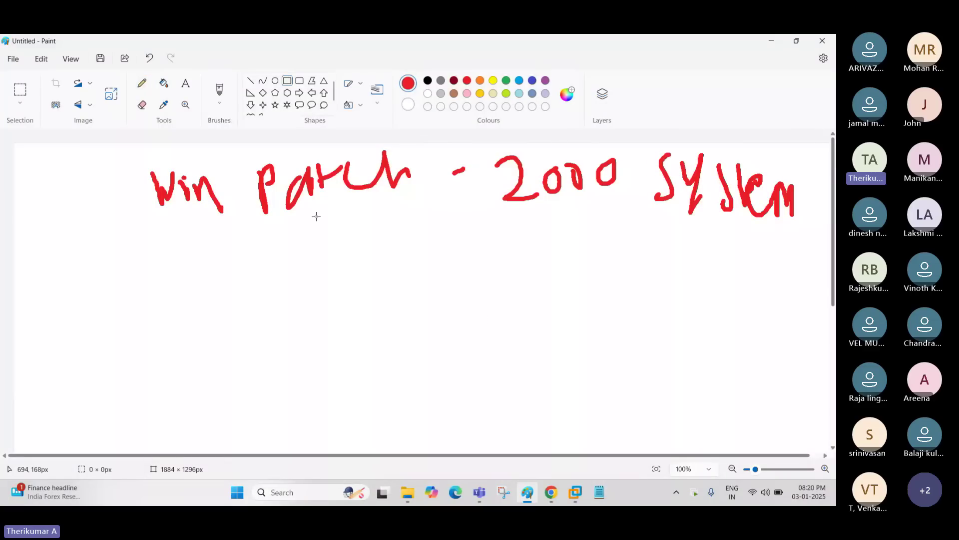
mouse_move(317, 216)
left_mouse_down()
mouse_move(357, 336)
mouse_move(424, 385)
left_mouse_up()
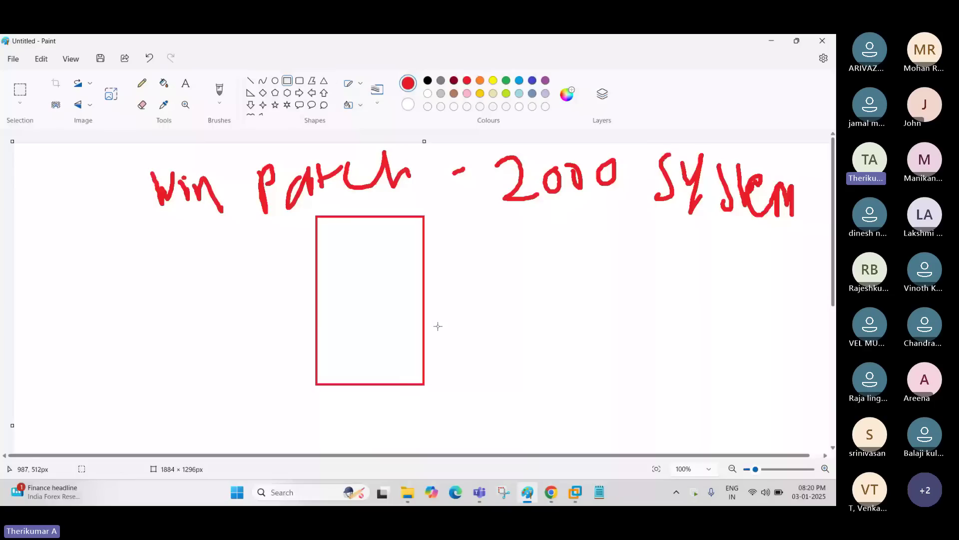
left_click(520, 81)
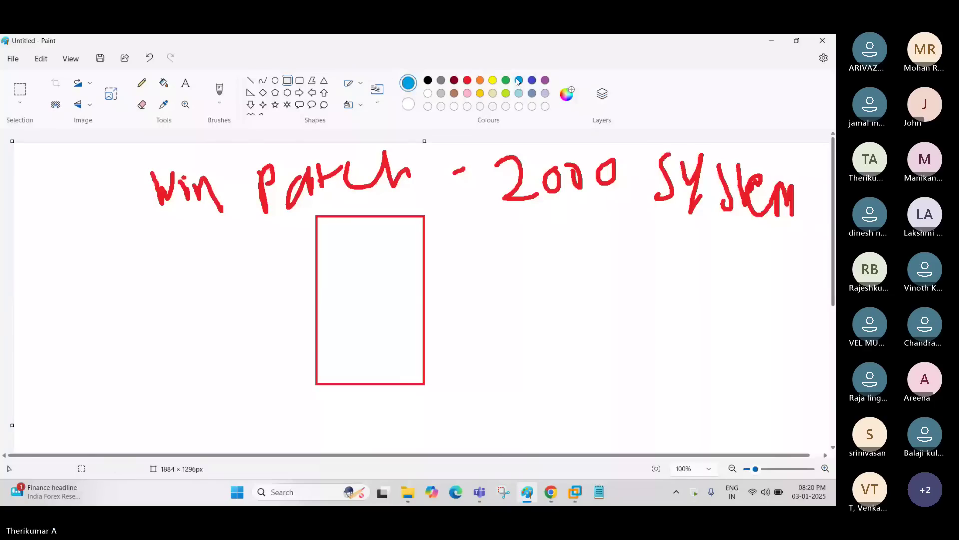
left_click(142, 83)
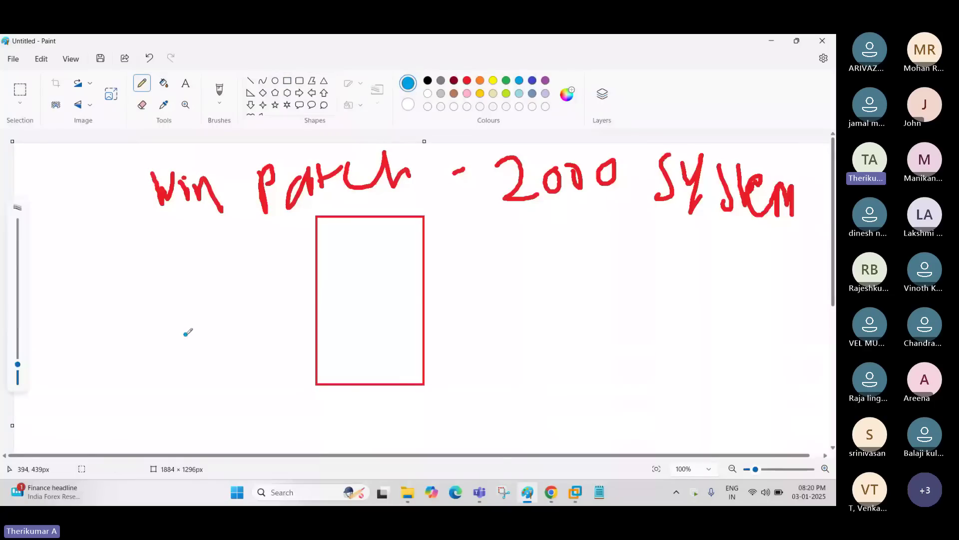
mouse_move(186, 334)
left_mouse_down()
mouse_move(211, 325)
mouse_move(224, 338)
mouse_move(266, 336)
mouse_move(240, 345)
left_mouse_up()
mouse_move(193, 375)
left_mouse_down()
mouse_move(275, 292)
mouse_move(190, 374)
mouse_move(218, 415)
mouse_move(232, 405)
mouse_move(277, 429)
mouse_move(282, 405)
mouse_move(273, 422)
left_mouse_up()
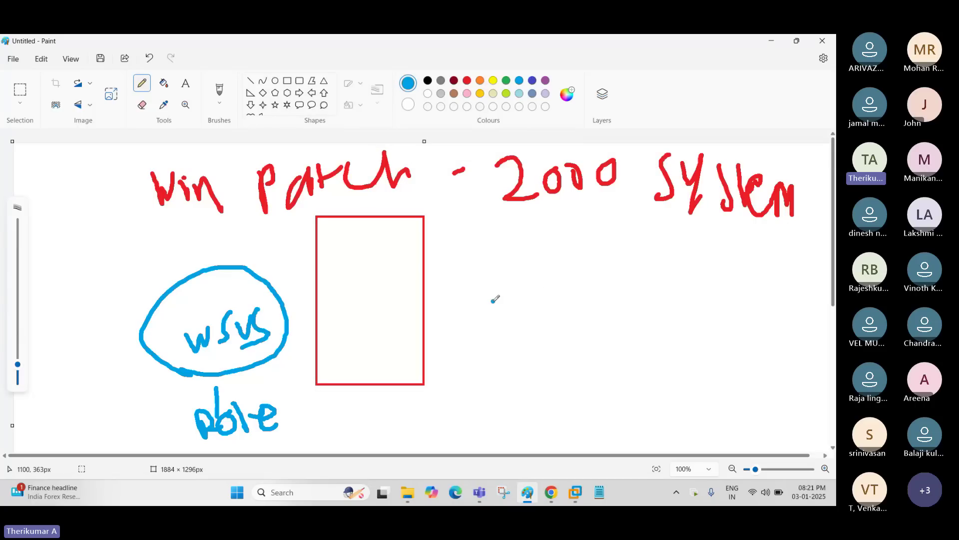
Switch to the DC1 Win Server 2016 virtual machine in VMware Workstation, refresh its desktop and show it full screen
left_click(569, 501)
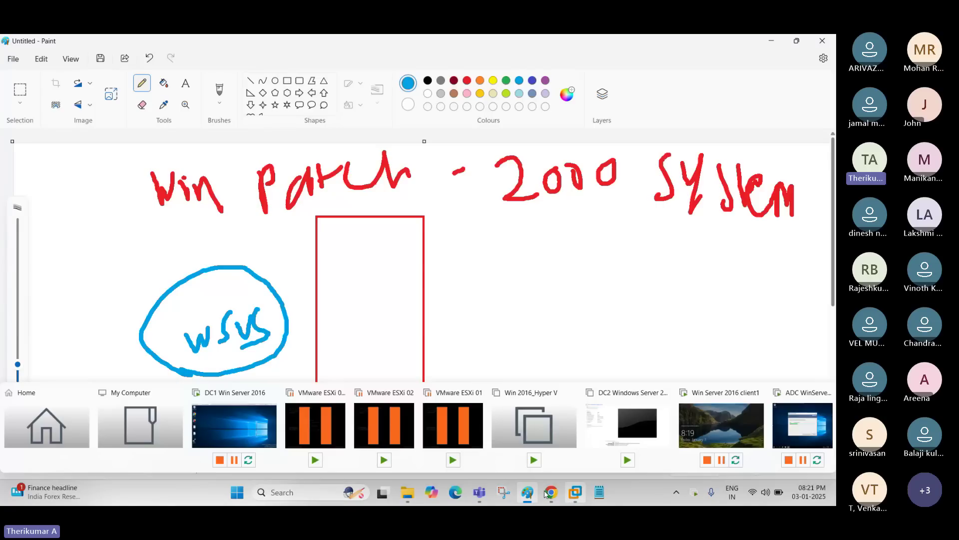
left_click(234, 425)
right_click(293, 234)
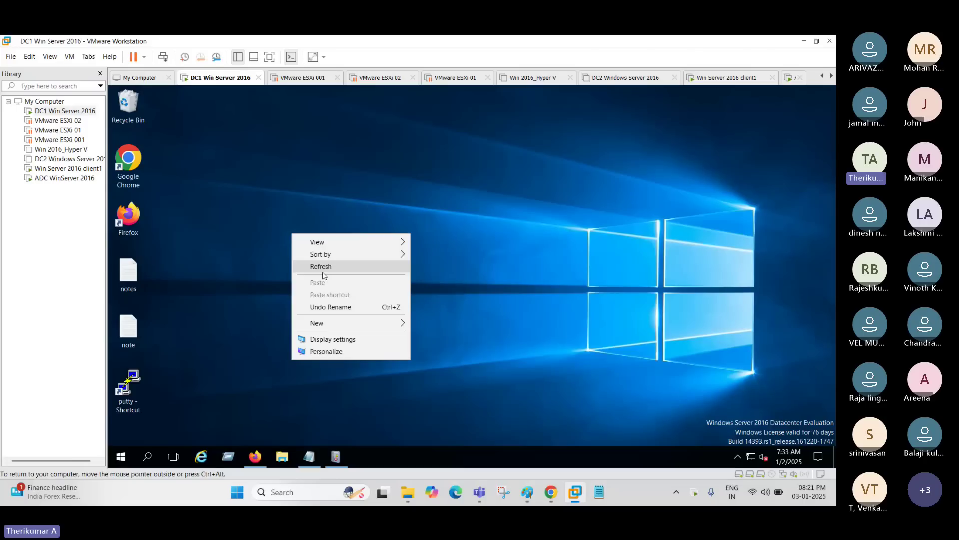
left_click(323, 268)
key("ctrl+alt+Return")
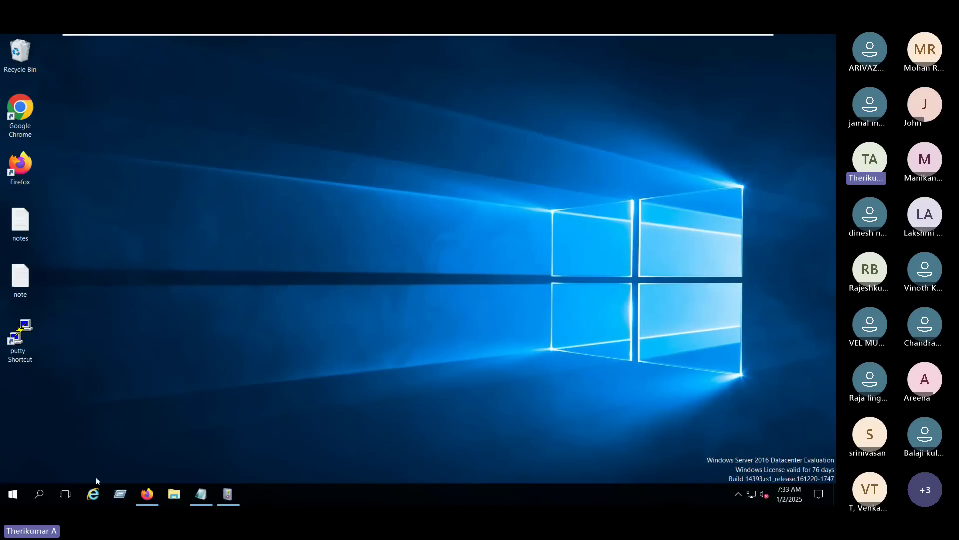
Open Server Manager on the virtual machine and start the Add Roles and Features wizard
left_click(14, 495)
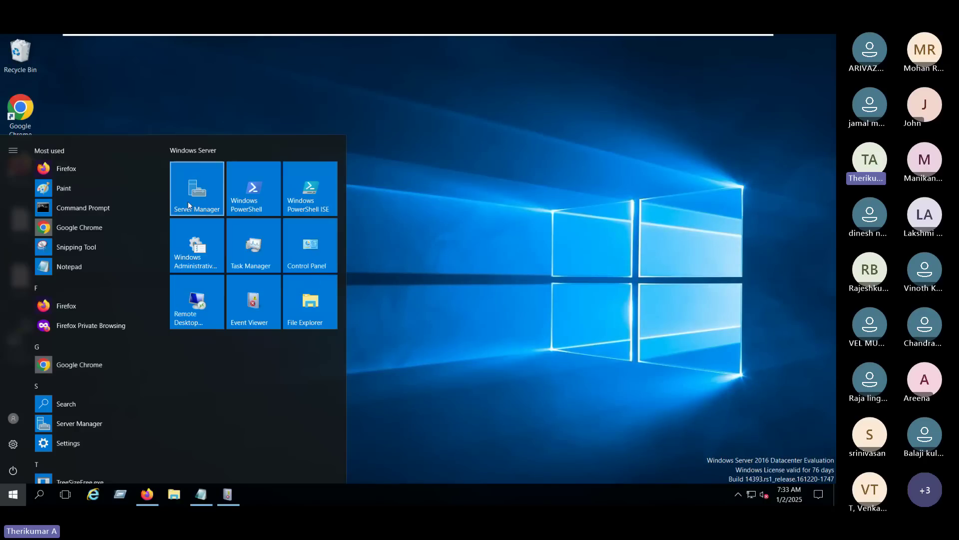
left_click(189, 204)
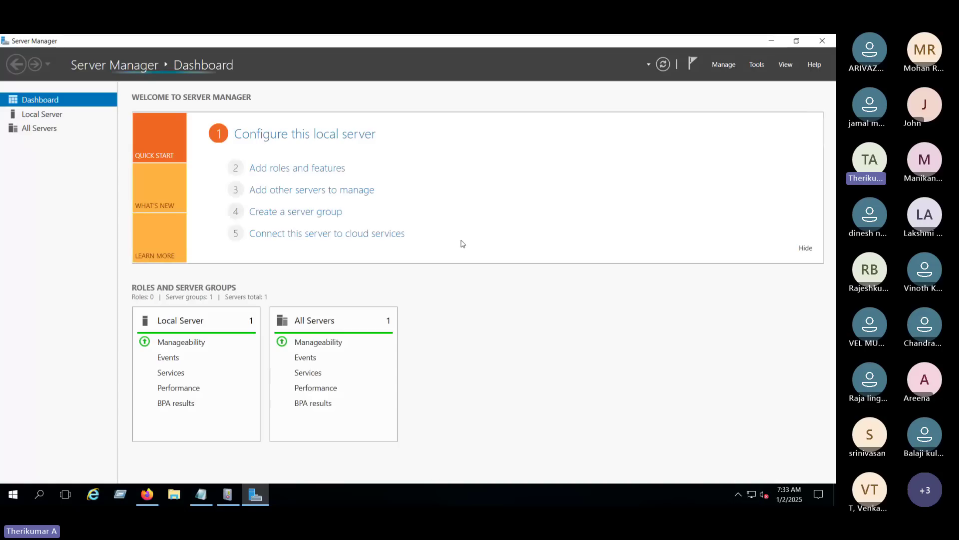
left_click(301, 173)
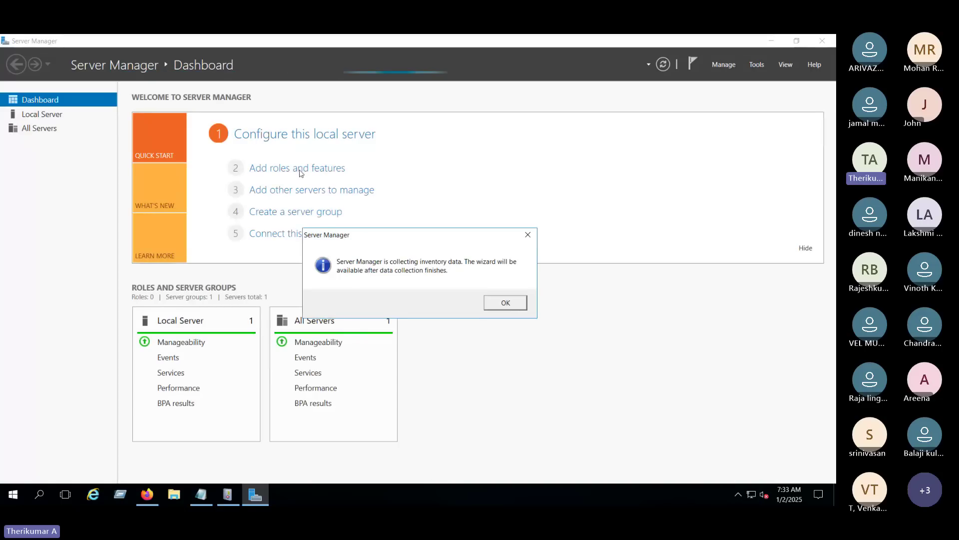
left_click(506, 302)
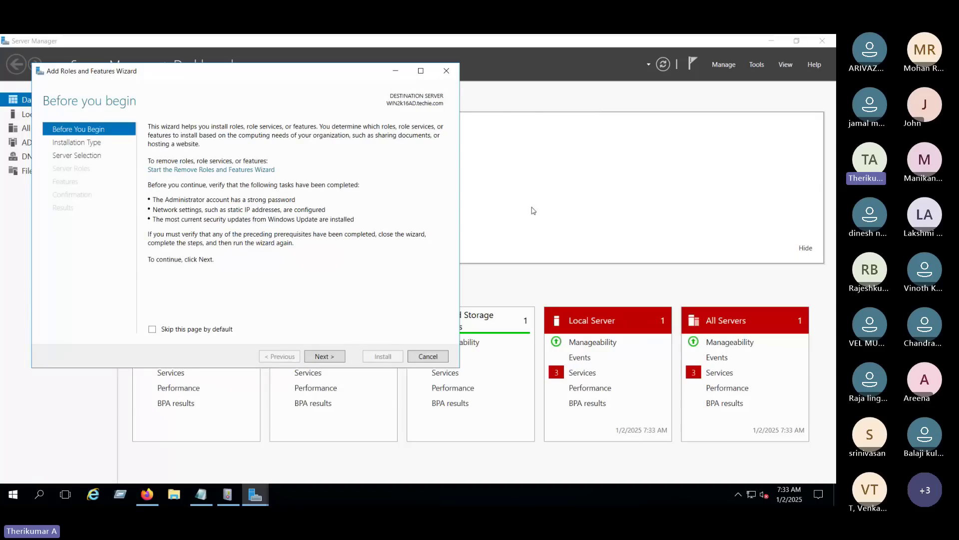
Keep the role-based or feature-based installation and the preselected destination server, and proceed to the server roles
left_click(321, 355)
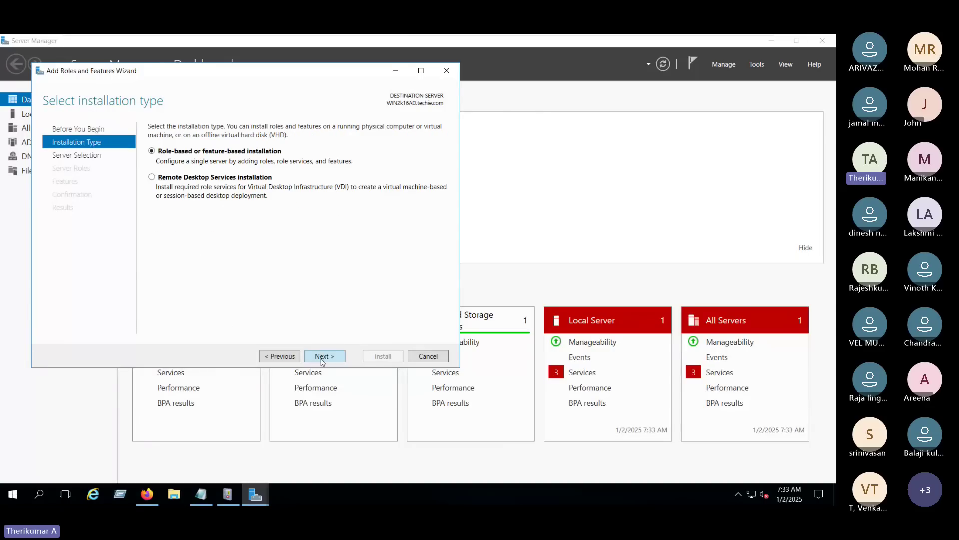
left_click(322, 360)
left_click(323, 358)
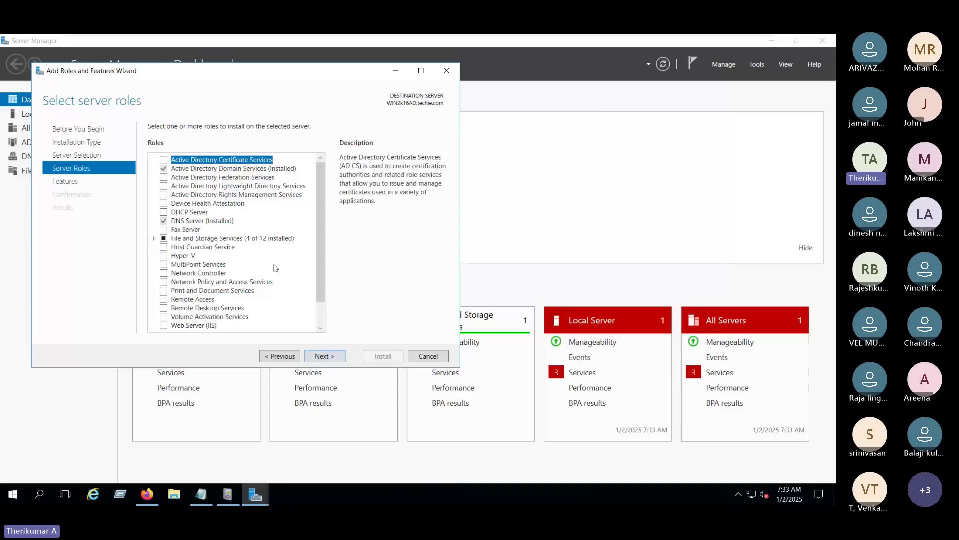
Select the Windows Server Update Services role and add its required features, including the management tools
scroll(270, 270, "down", 1)
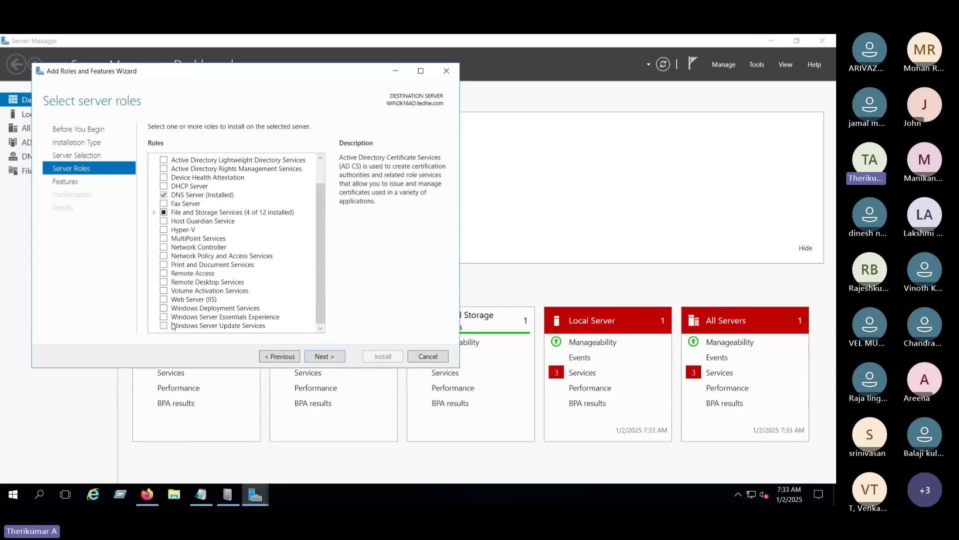
key("super+Up")
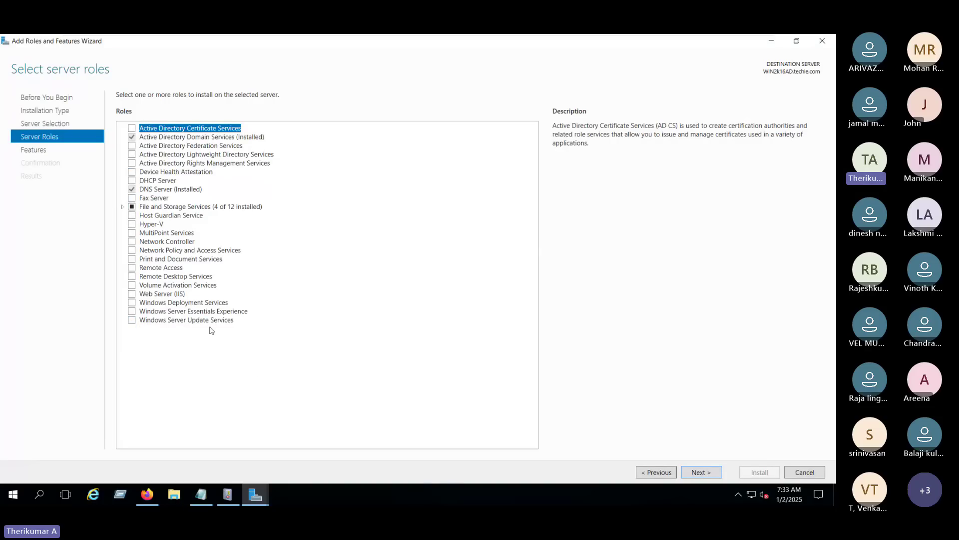
left_click(132, 320)
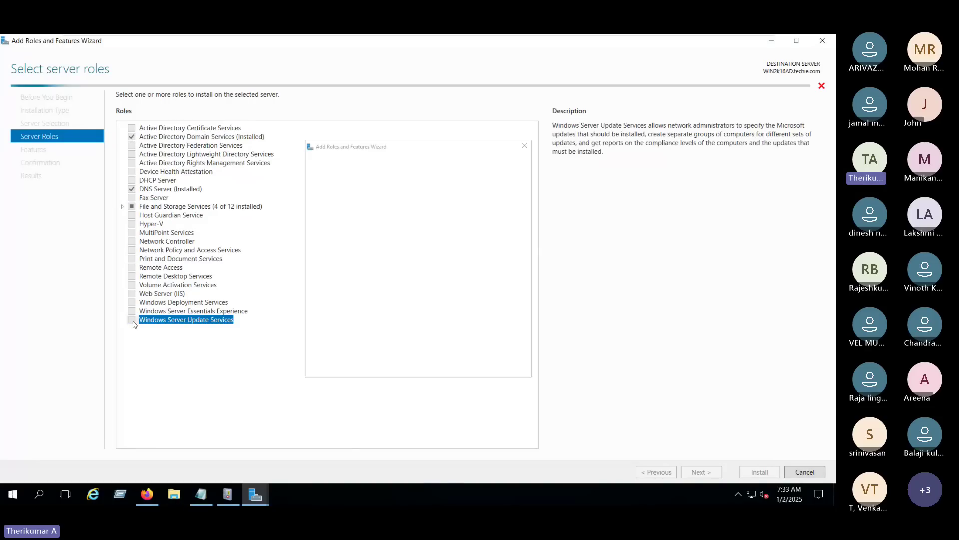
scroll(516, 279, "down", 2)
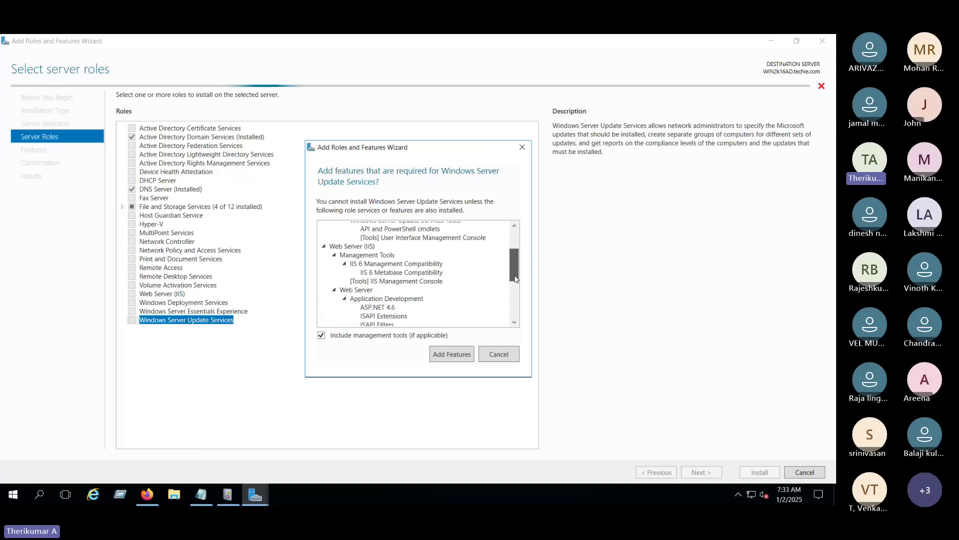
left_click_drag(515, 279, 516, 313)
left_click(452, 353)
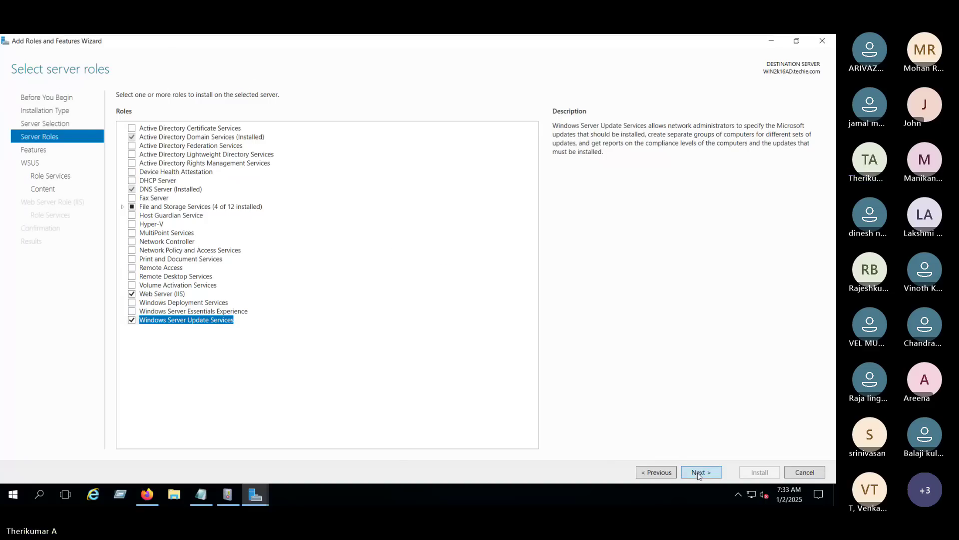
Accept the preselected features plus the WID Connectivity and WSUS Services role services, and proceed to the content location
left_click(700, 475)
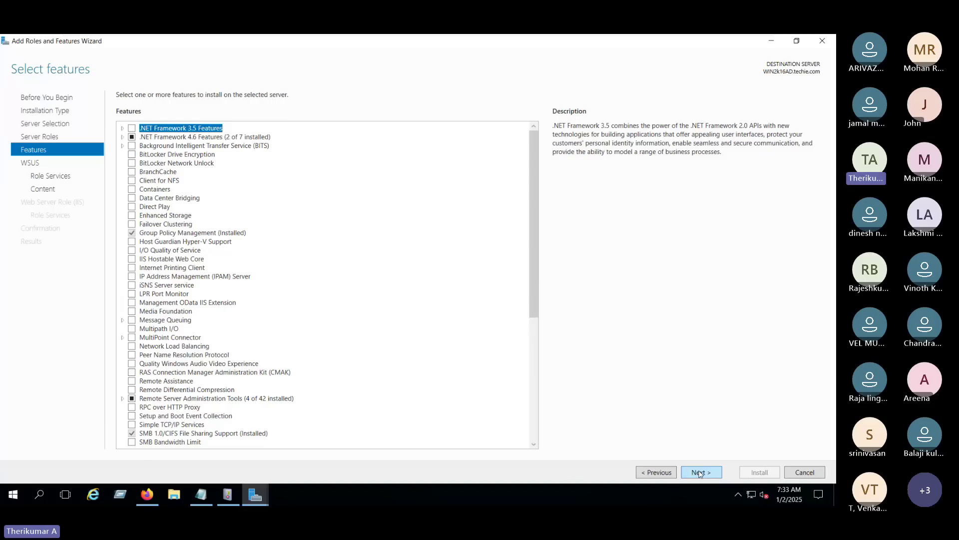
left_click_drag(532, 290, 540, 420)
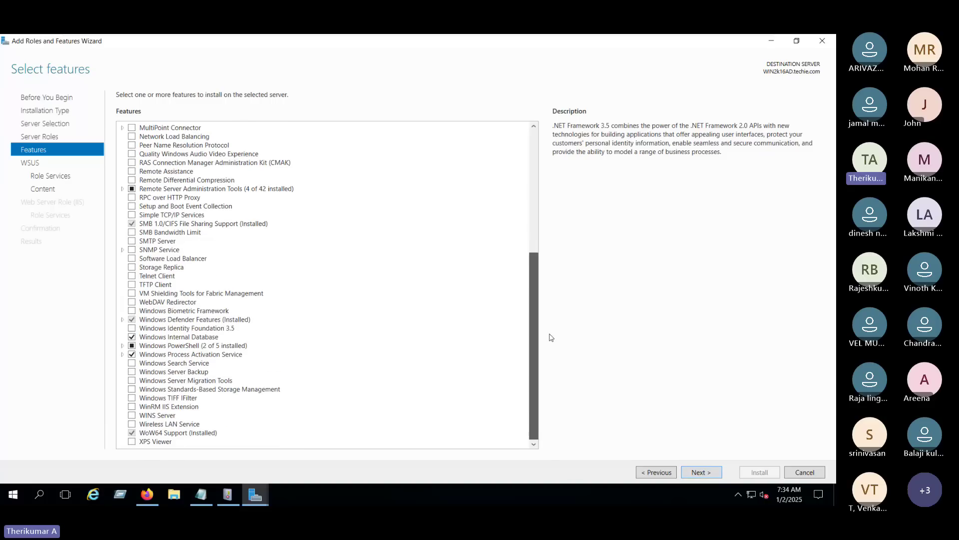
left_click(707, 473)
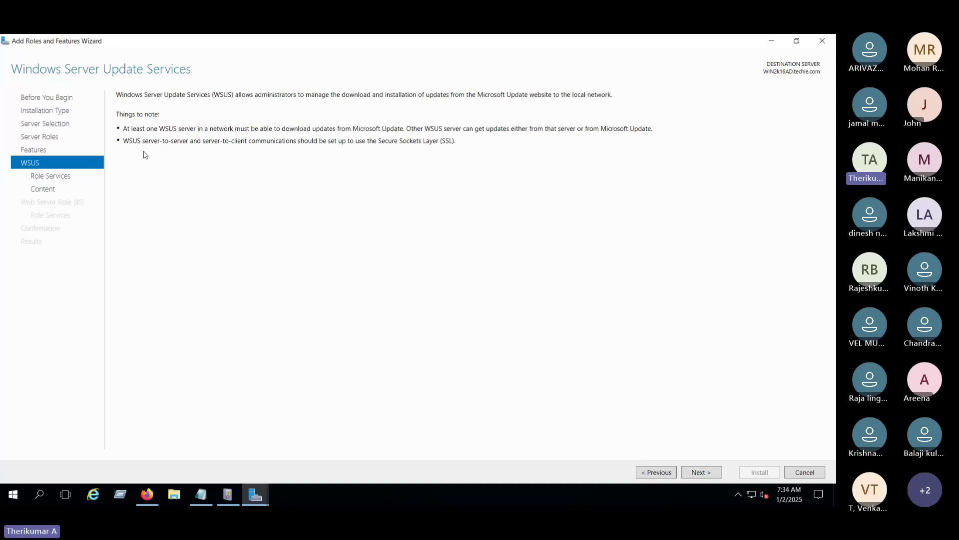
left_click(713, 471)
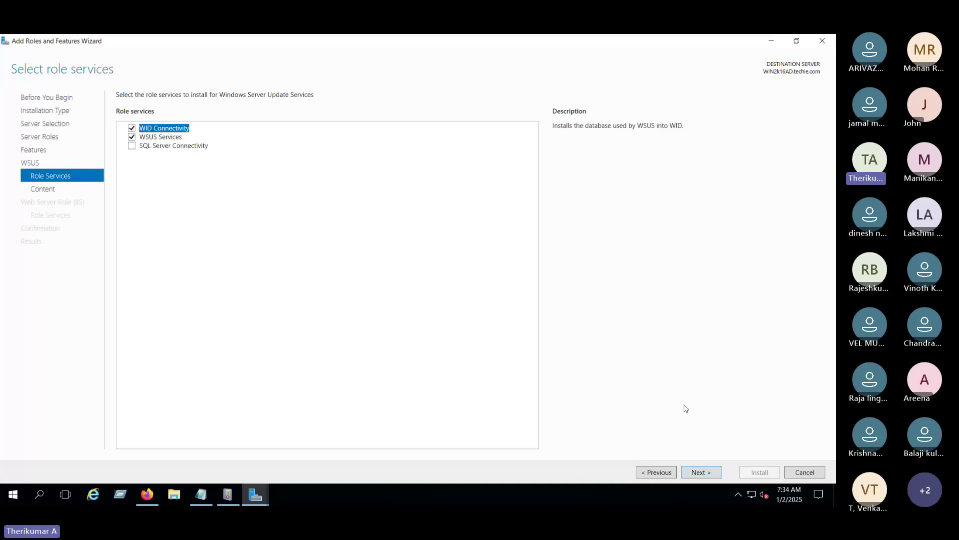
left_click(702, 473)
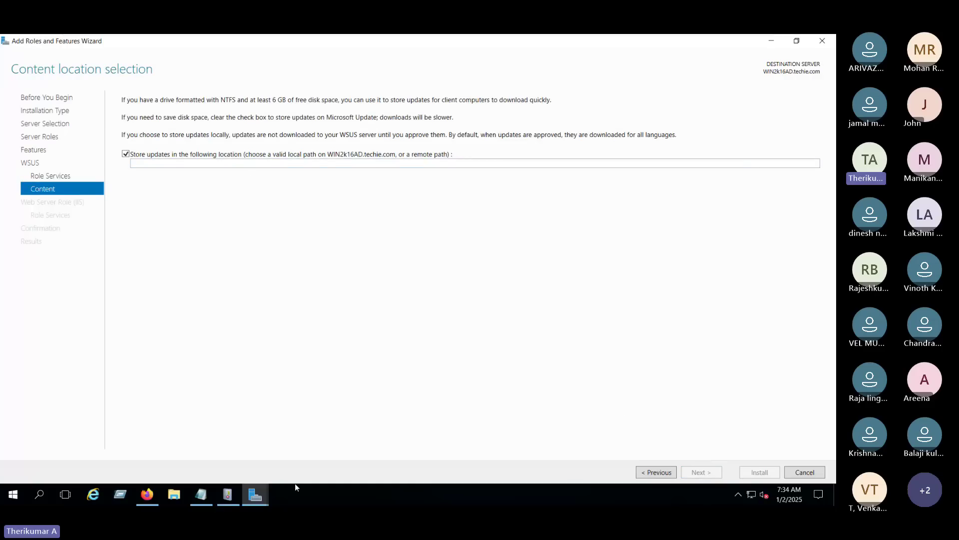
Check the server's drives in File Explorer and open Datastore 01 (E:)
left_click(173, 494)
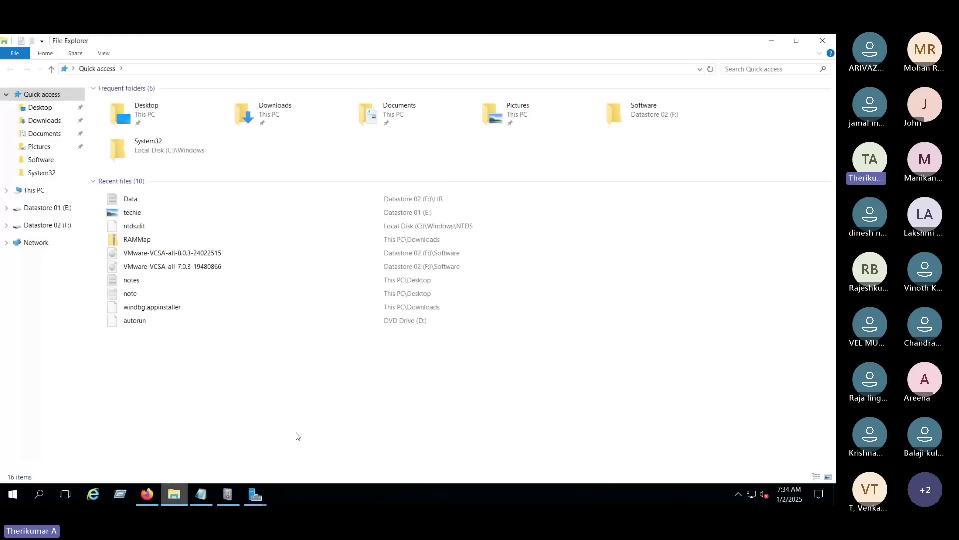
left_click(44, 226)
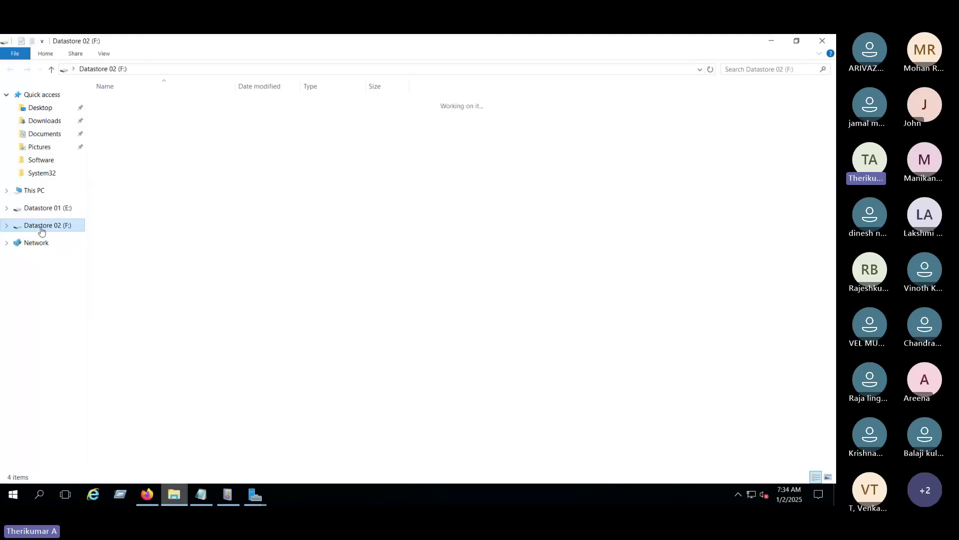
left_click(50, 193)
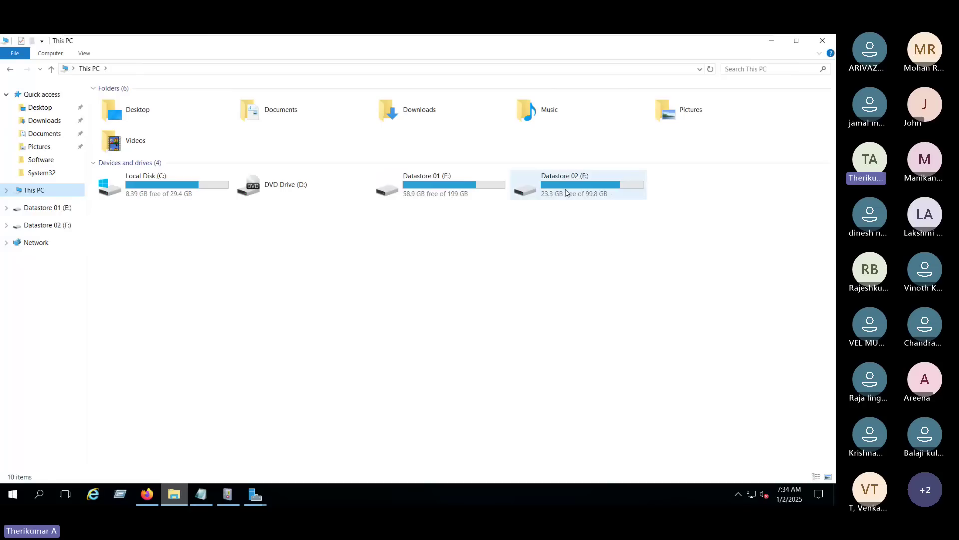
double_click(449, 190)
Create a new folder named WSUS in the root of Datastore 01 (E:)
right_click(204, 221)
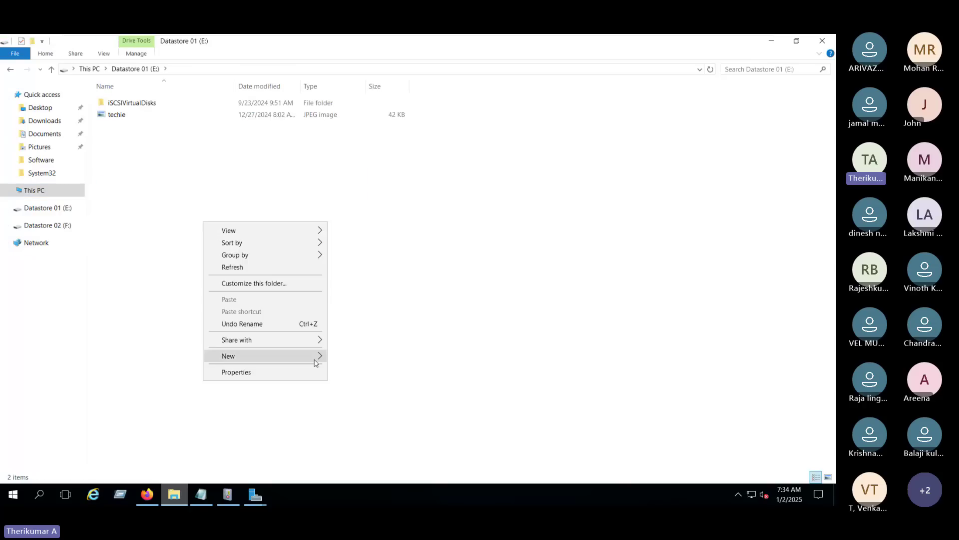
mouse_move(316, 361)
left_click(350, 355)
type("WS")
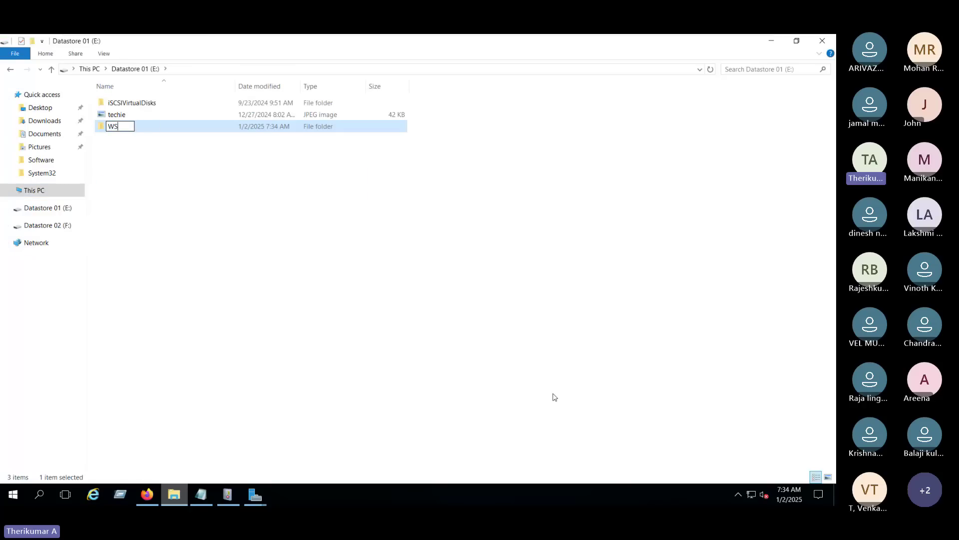
type("US")
key("Return")
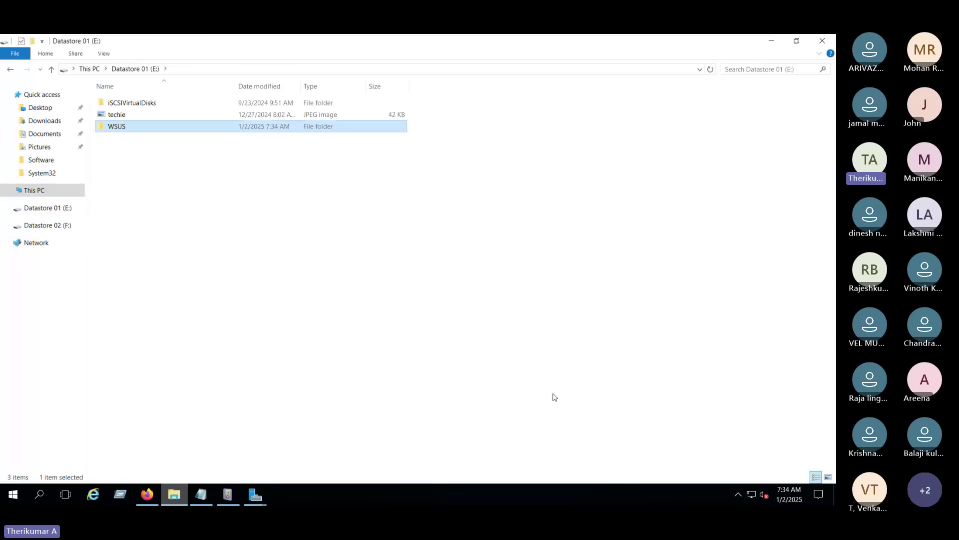
Set the WSUS update storage location to E:\WSUS using the copied drive path, and proceed to the Web Server Role (IIS) page
left_click(214, 199)
left_click(195, 71)
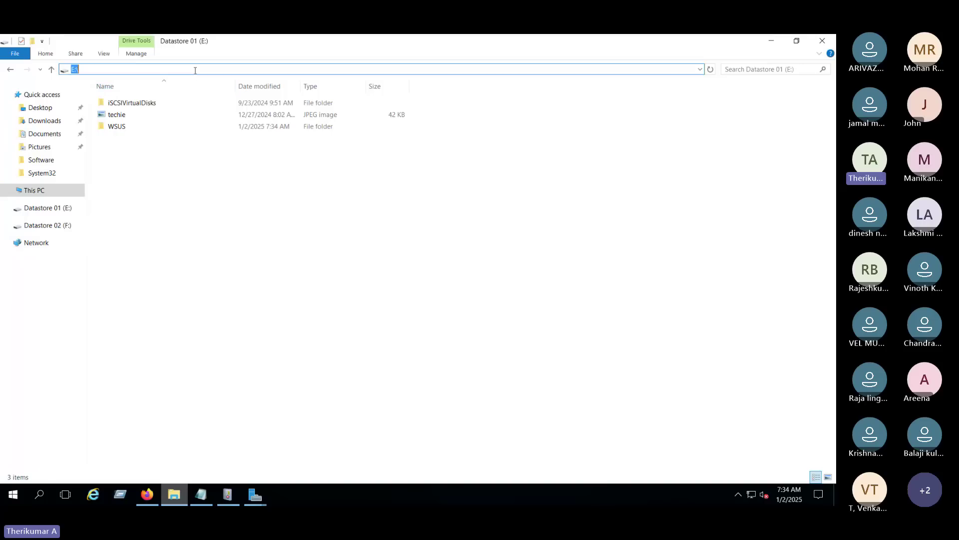
key("ctrl+c")
key("alt+Tab")
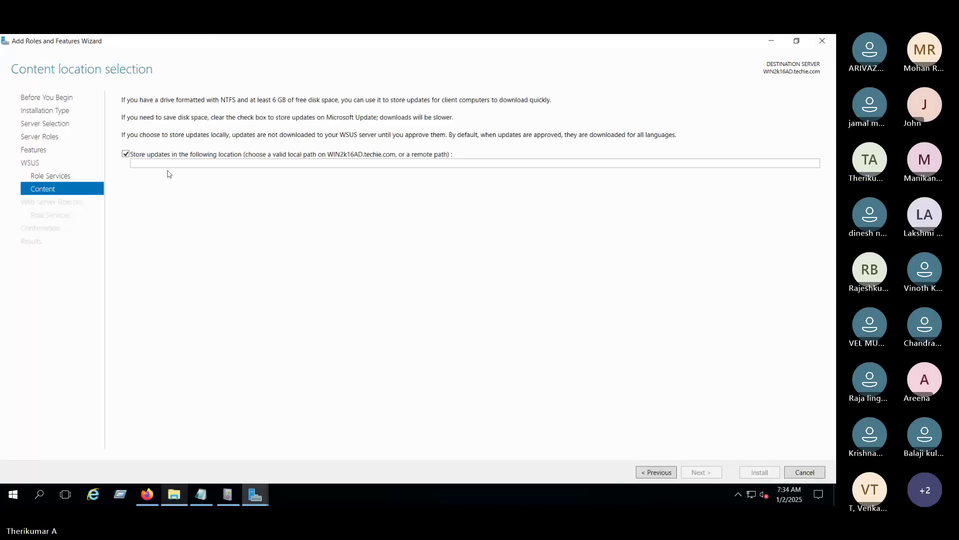
left_click(134, 163)
key("ctrl+v")
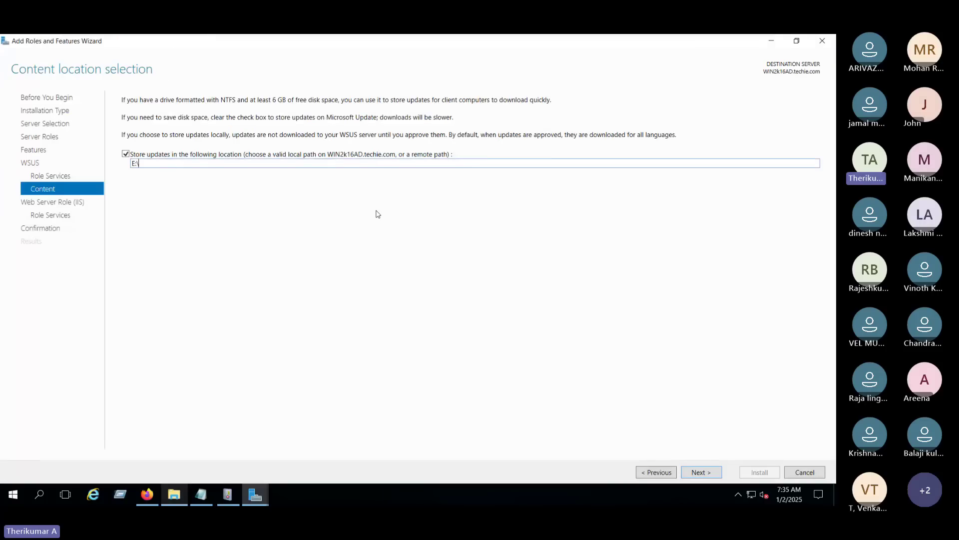
type("WSUS")
left_click(711, 472)
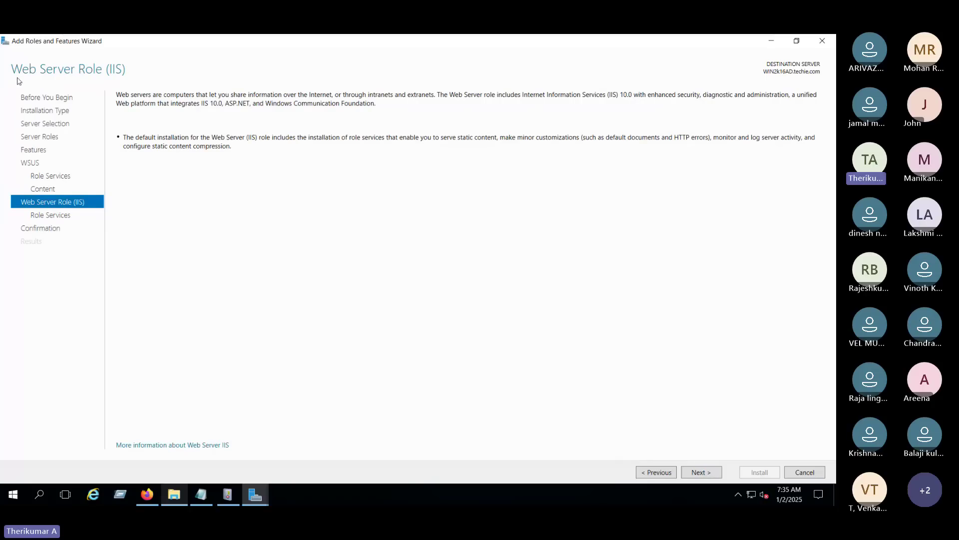
Accept the preselected Web Server (IIS) role services and start the installation without the automatic restart option
left_click(702, 472)
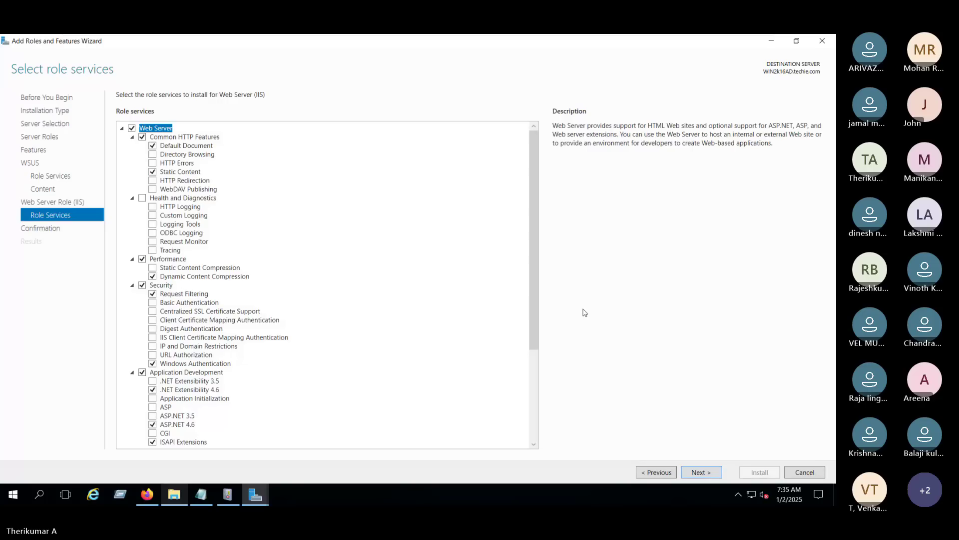
left_click_drag(538, 303, 543, 226)
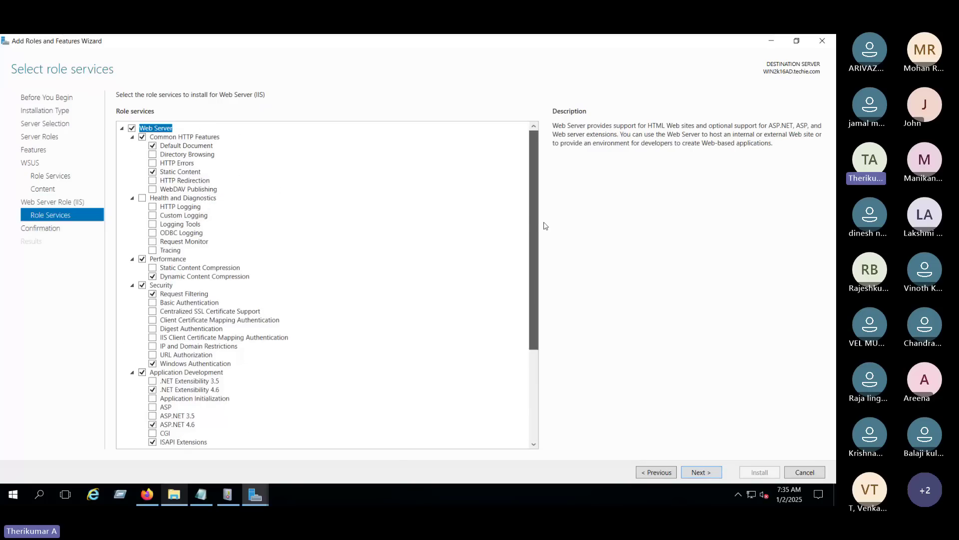
left_click(702, 472)
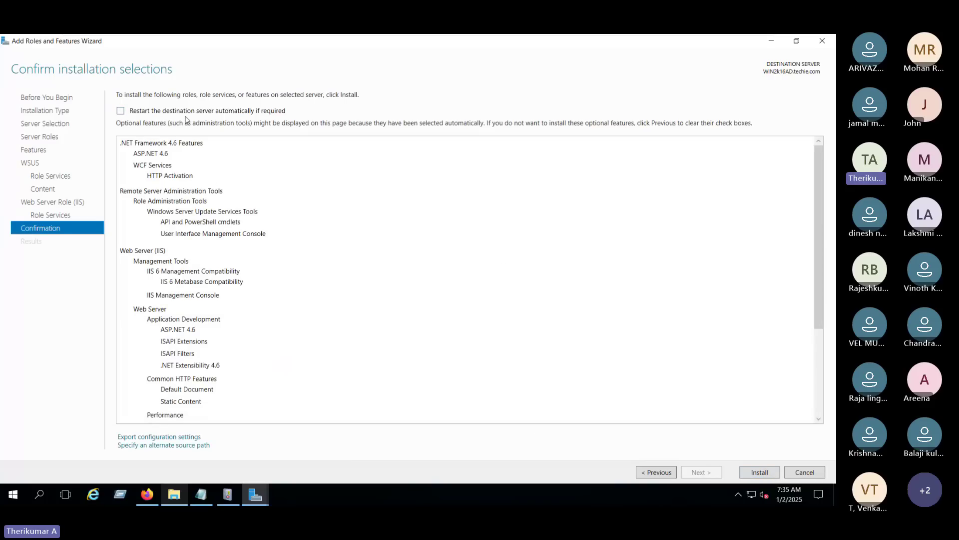
left_click(756, 474)
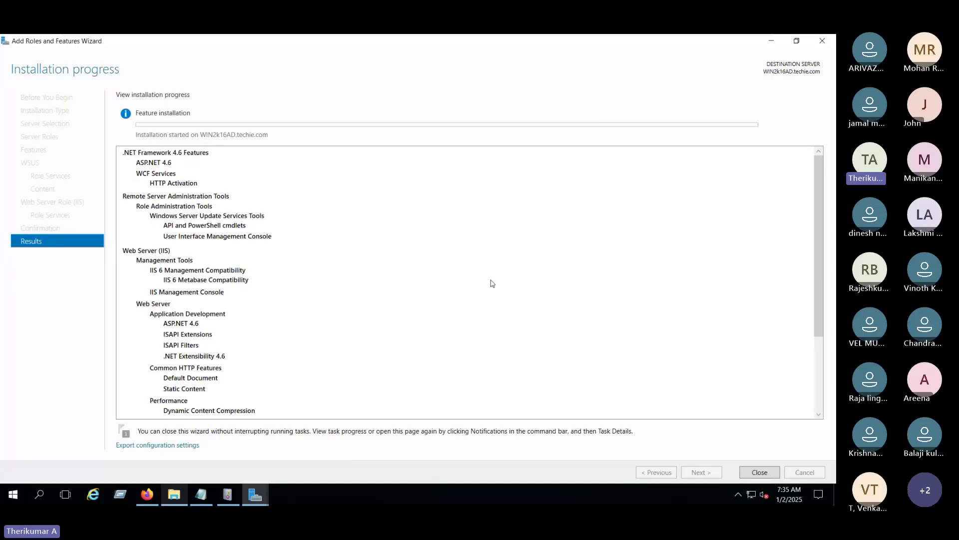
Leave the virtual machine's full-screen view, check the Microsoft Teams meeting window, and minimize it again
key("ctrl+alt+Return")
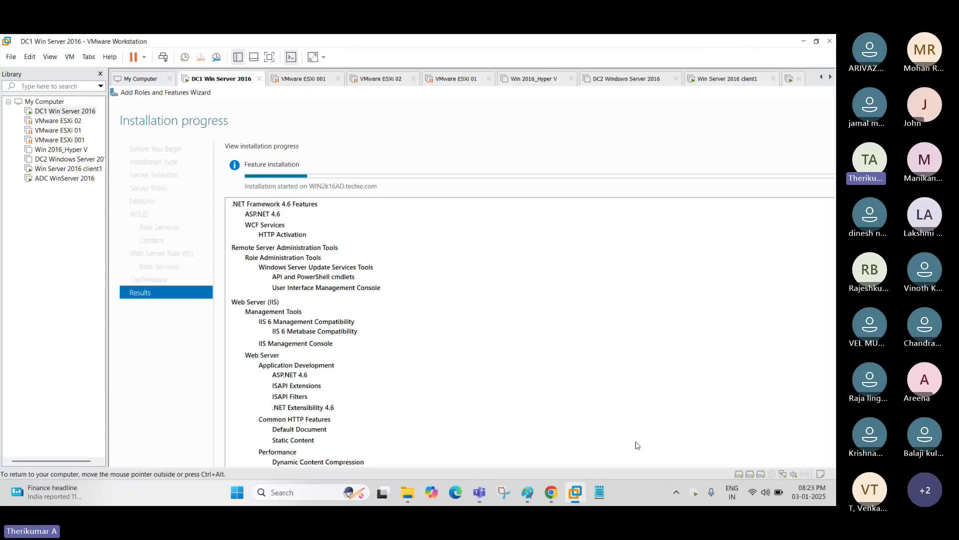
mouse_move(487, 494)
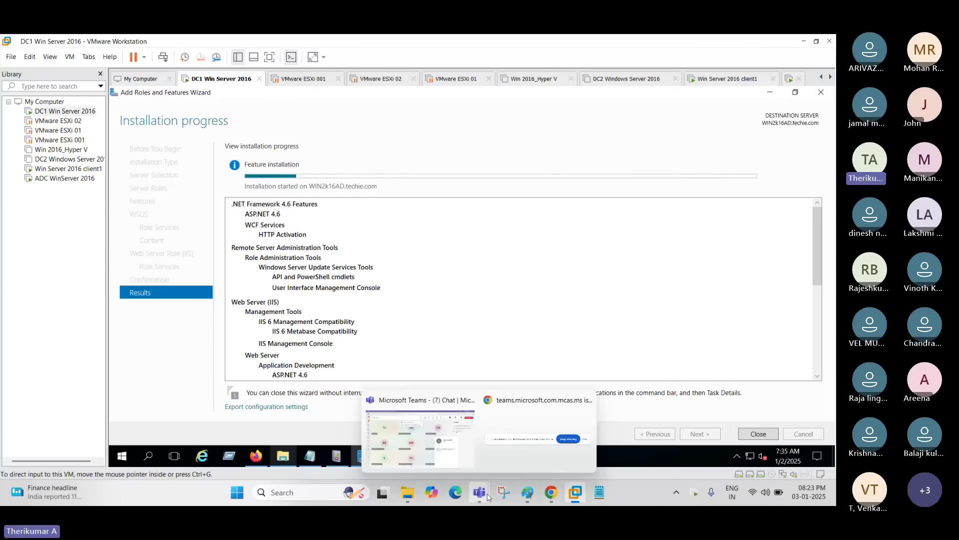
left_click(410, 441)
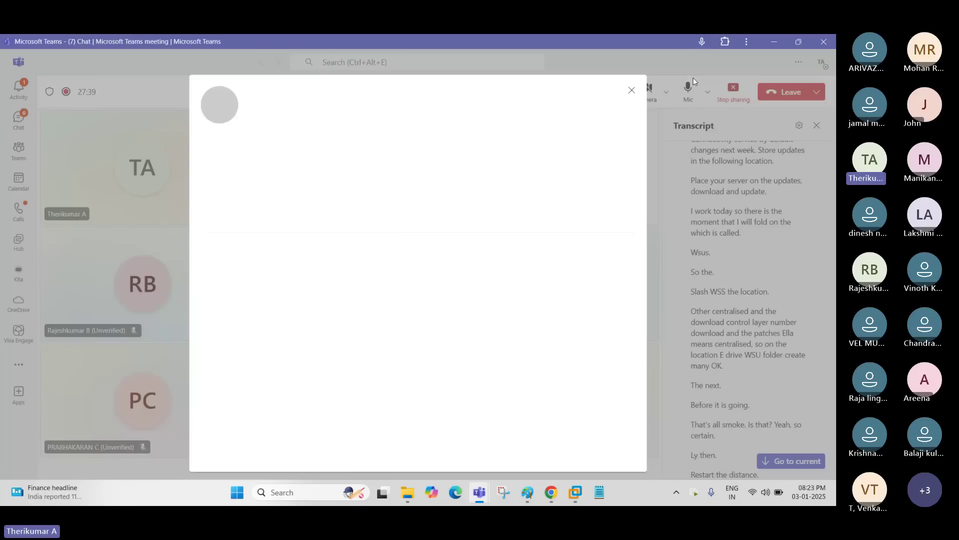
left_click(693, 76)
left_click(774, 41)
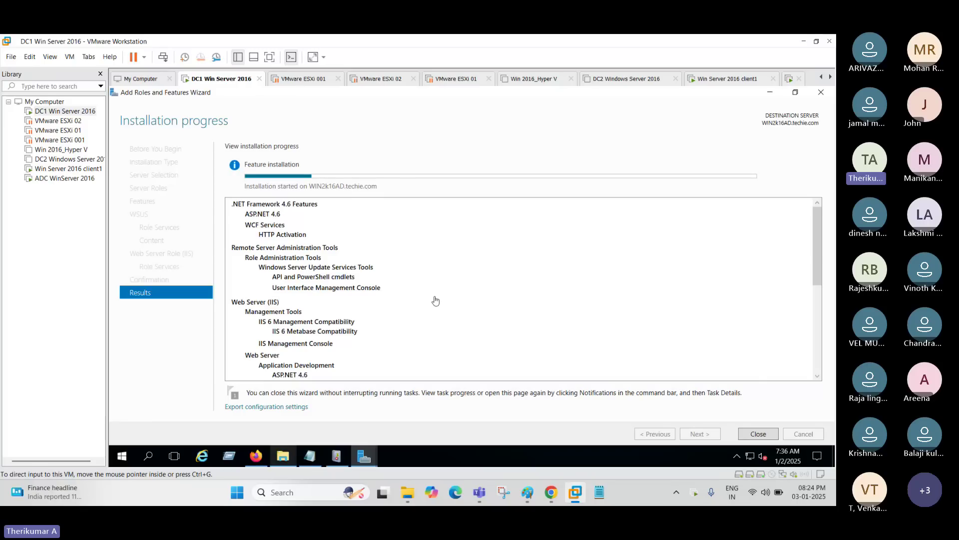
Switch to Paint and draw a blue network line from the red server rectangle with four client boxes hanging below it
left_click(529, 494)
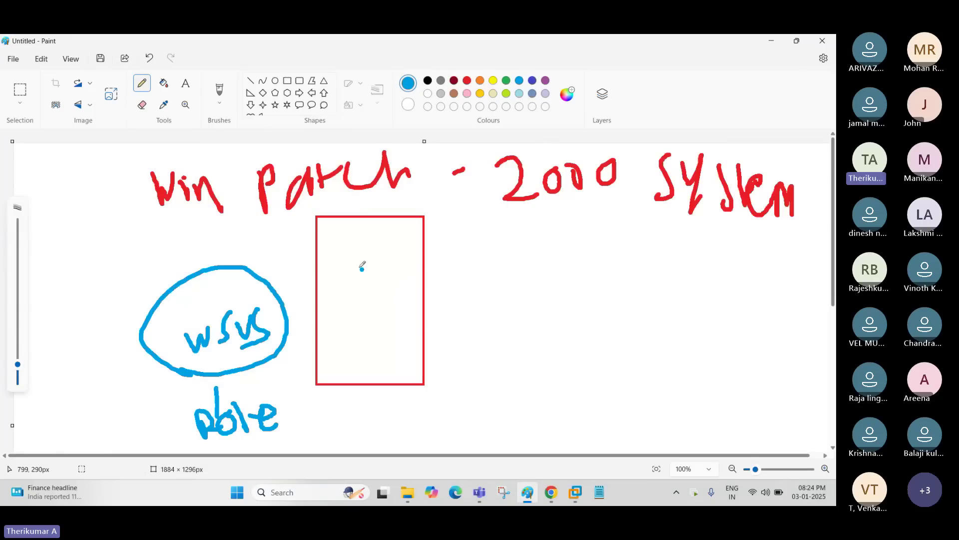
left_click_drag(426, 281, 734, 302)
mouse_move(504, 292)
left_mouse_down()
mouse_move(531, 378)
mouse_move(497, 349)
left_mouse_up()
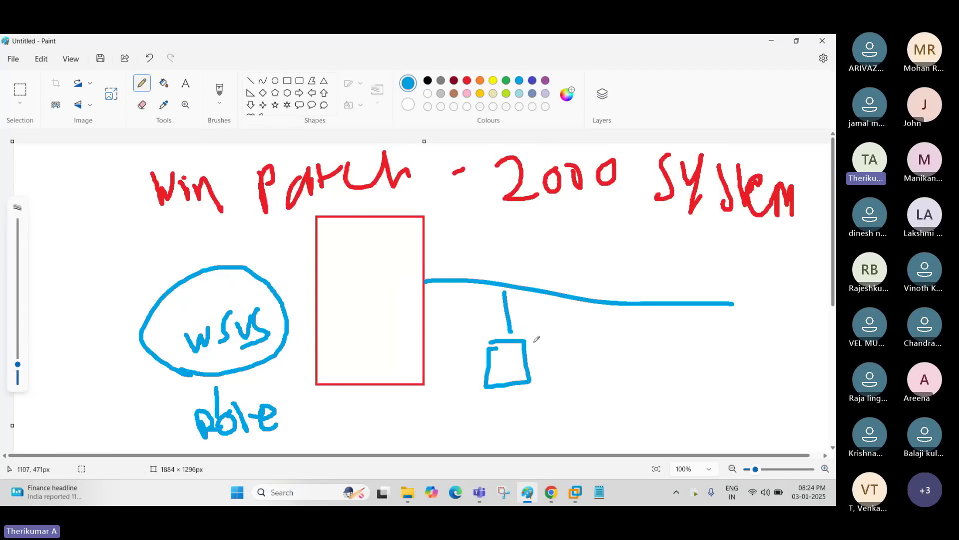
left_click_drag(567, 311, 571, 341)
mouse_move(560, 351)
left_mouse_down()
mouse_move(593, 346)
mouse_move(580, 387)
mouse_move(565, 360)
left_mouse_up()
mouse_move(621, 314)
left_mouse_down()
mouse_move(643, 343)
mouse_move(622, 376)
left_mouse_up()
mouse_move(677, 313)
left_mouse_down()
mouse_move(707, 380)
mouse_move(672, 346)
left_mouse_up()
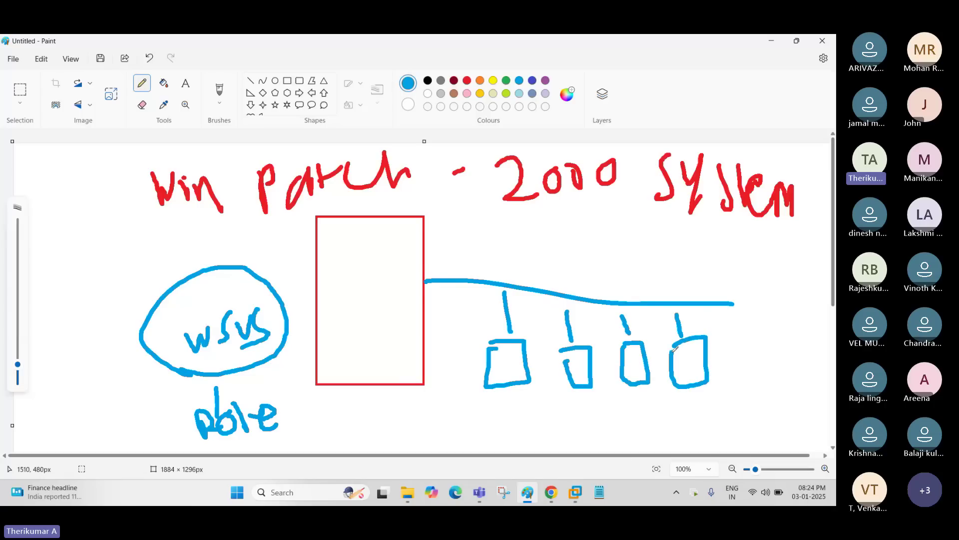
Draw blue arrows along the network line from the server rectangle towards each of the four client boxes
left_click_drag(427, 257, 504, 272)
mouse_move(491, 265)
left_mouse_down()
mouse_move(570, 289)
mouse_move(579, 275)
mouse_move(636, 255)
mouse_move(628, 289)
mouse_move(696, 287)
left_mouse_up()
mouse_move(691, 281)
left_mouse_down()
mouse_move(695, 291)
mouse_move(712, 281)
left_mouse_up()
left_click(607, 369)
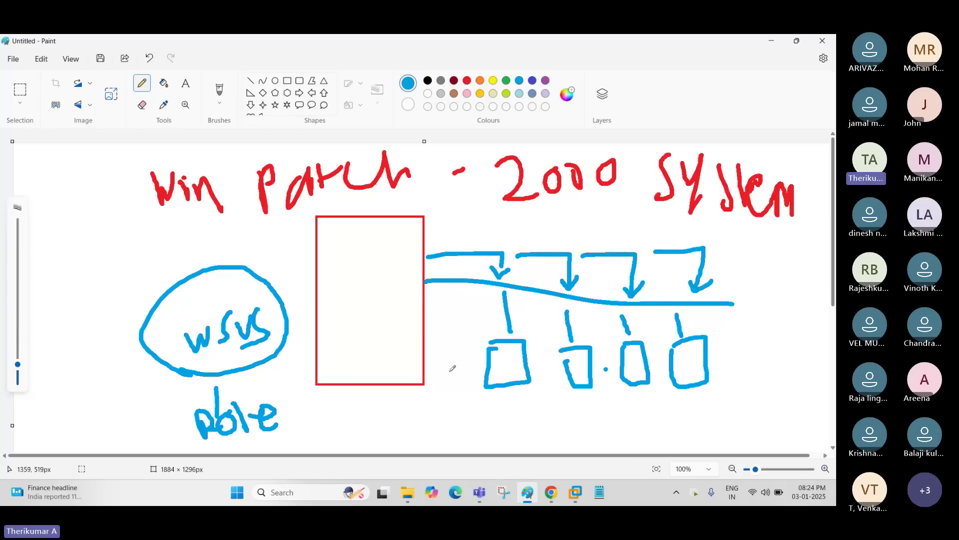
Write WSUS inside the red server rectangle and draw a small box below it with an arrow towards the network line
mouse_move(334, 258)
left_mouse_down()
mouse_move(339, 273)
mouse_move(358, 260)
mouse_move(365, 274)
left_mouse_up()
left_click_drag(378, 259, 389, 252)
left_click_drag(397, 239, 388, 264)
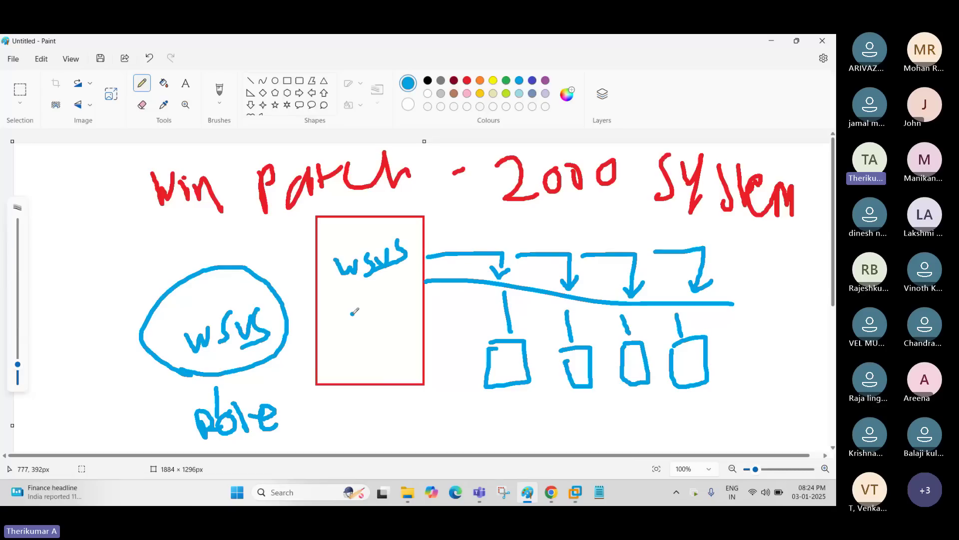
mouse_move(351, 314)
left_mouse_down()
mouse_move(379, 303)
mouse_move(349, 307)
mouse_move(353, 336)
mouse_move(422, 263)
mouse_move(407, 275)
left_mouse_up()
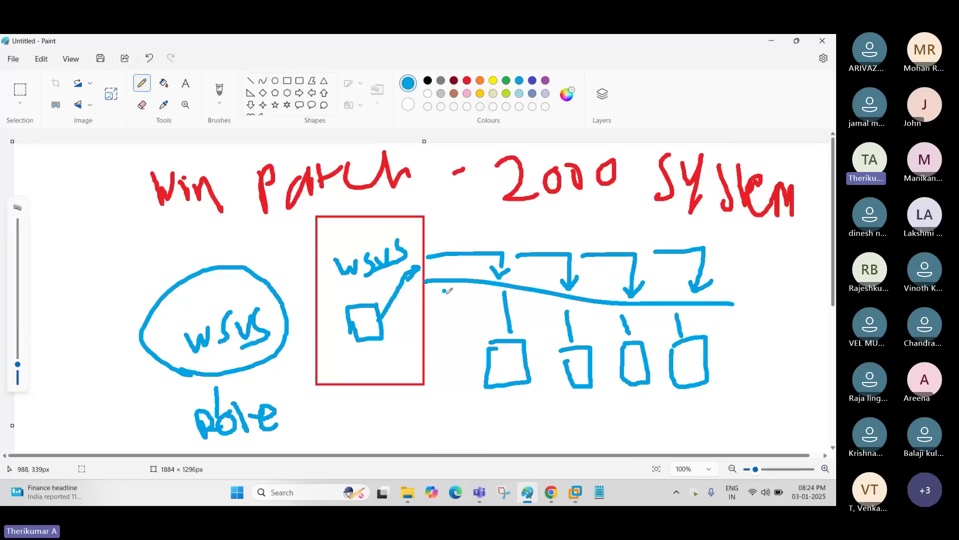
left_click(502, 243)
Handwrite the word "schedule" below the small box in the red server rectangle
left_click_drag(332, 359, 328, 374)
mouse_move(348, 362)
left_mouse_down()
mouse_move(346, 374)
mouse_move(369, 362)
mouse_move(395, 373)
left_mouse_up()
left_click_drag(402, 352, 417, 374)
left_click_drag(422, 360, 452, 371)
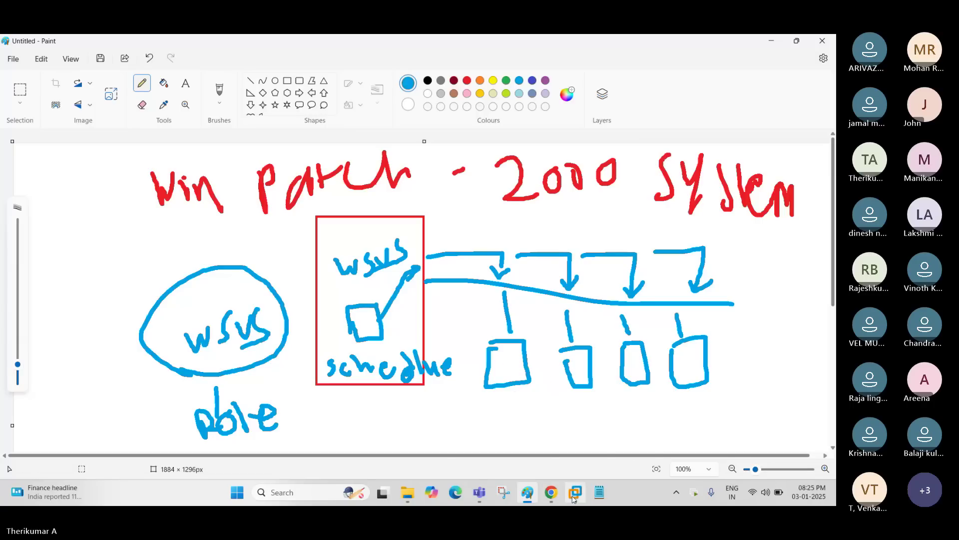
Return to the DC1 Win Server 2016 virtual machine, check the installation progress, and close the Add Roles and Features Wizard
mouse_move(575, 498)
left_click(238, 434)
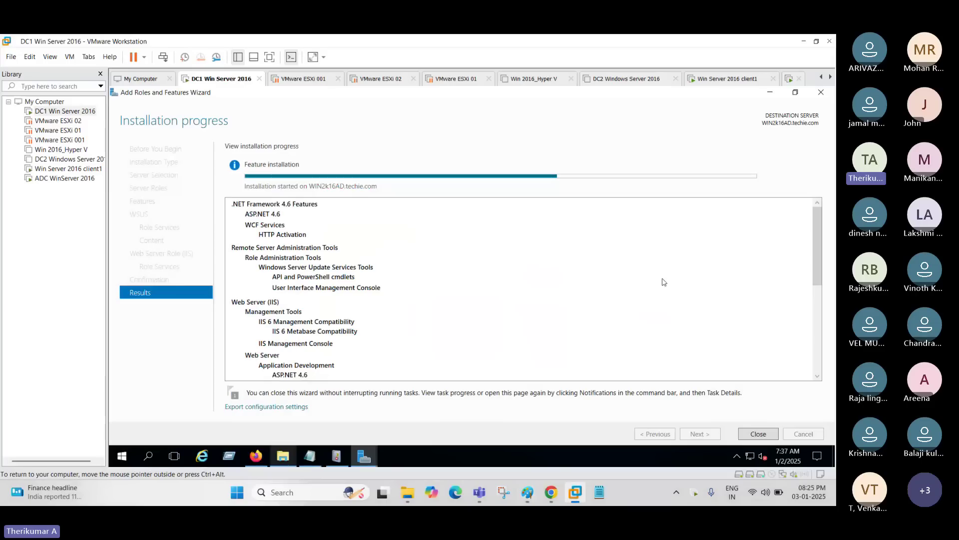
left_click(803, 42)
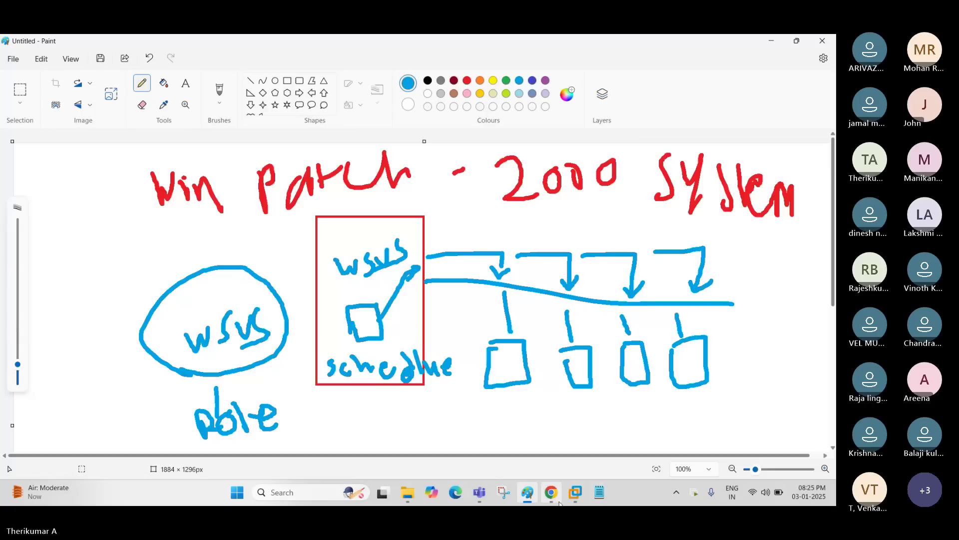
mouse_move(576, 494)
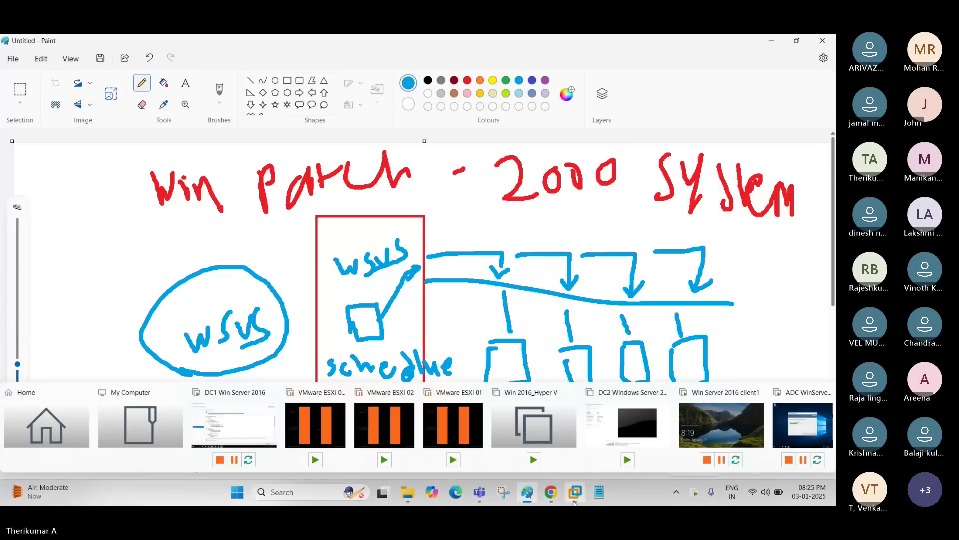
left_click(253, 436)
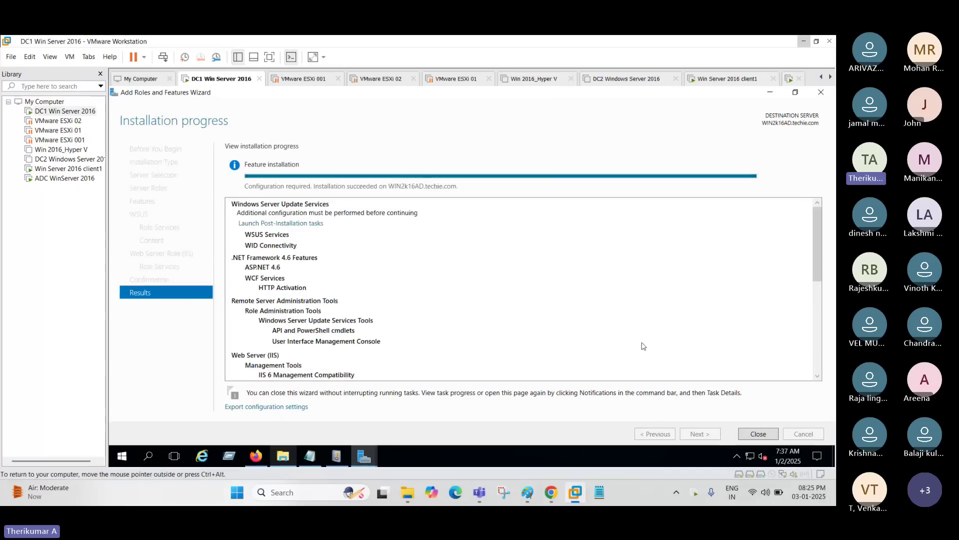
left_click(758, 434)
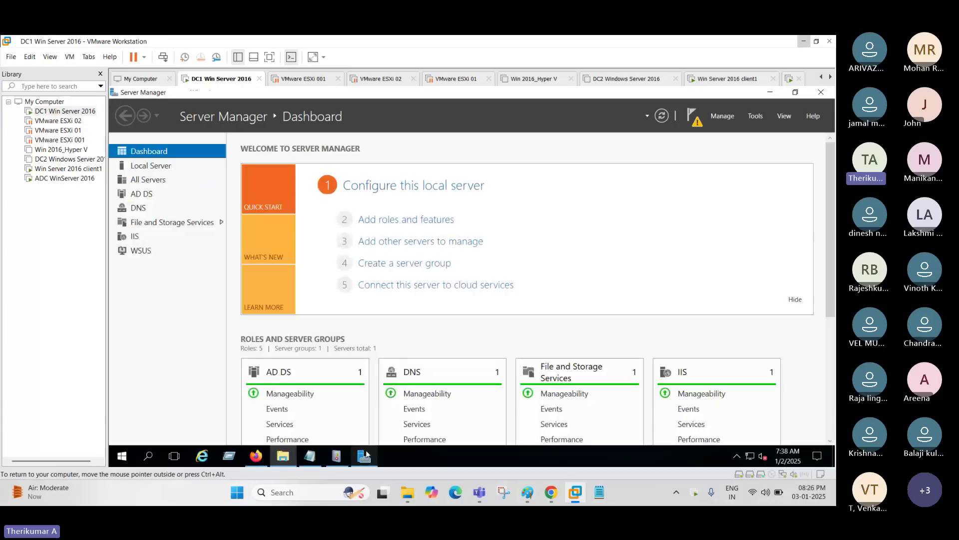
Launch the post-installation tasks for Windows Server Update Services from the Server Manager notifications and check their progress
left_click(692, 126)
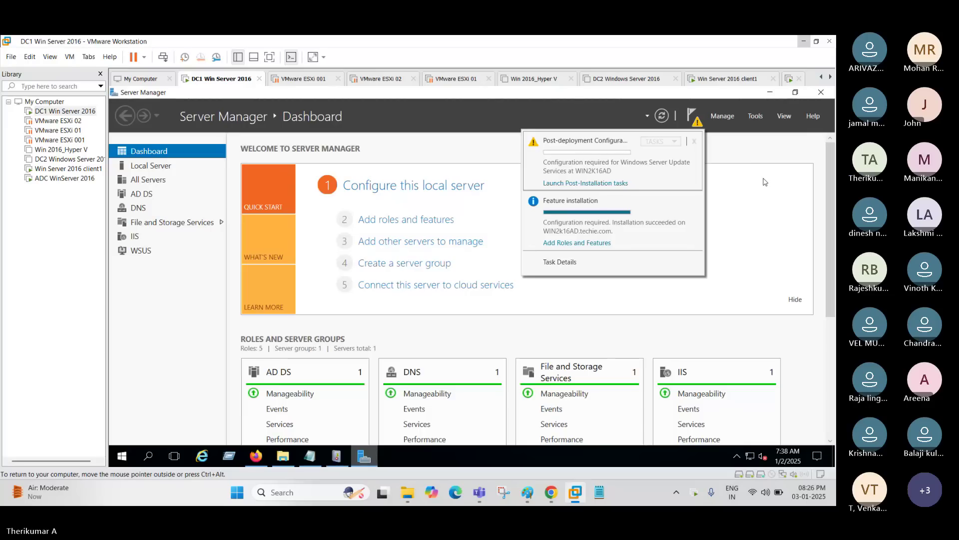
left_click(606, 184)
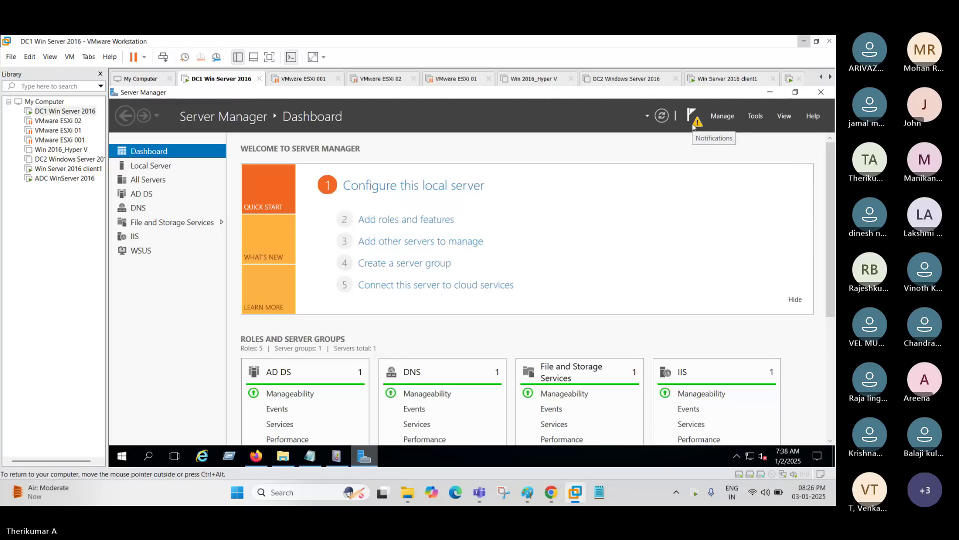
left_click(693, 125)
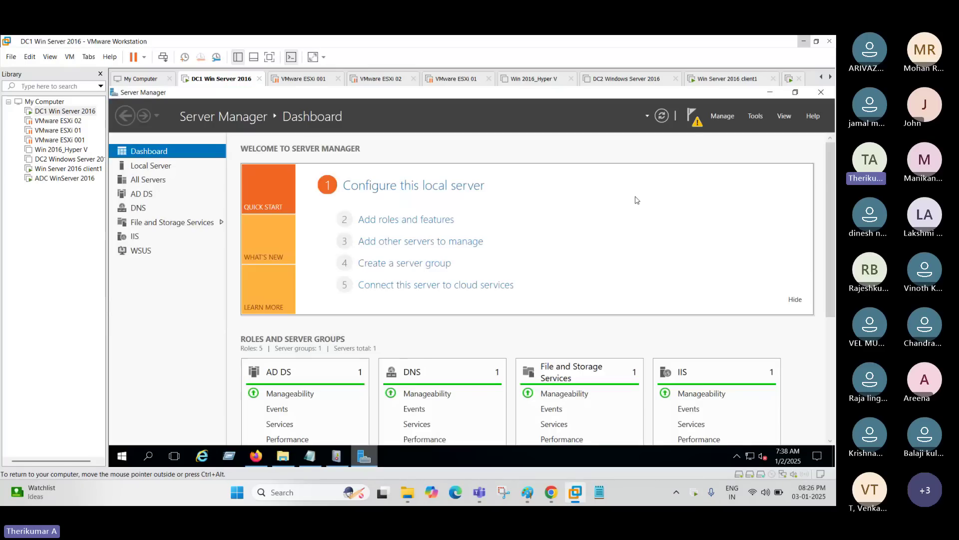
left_click(692, 118)
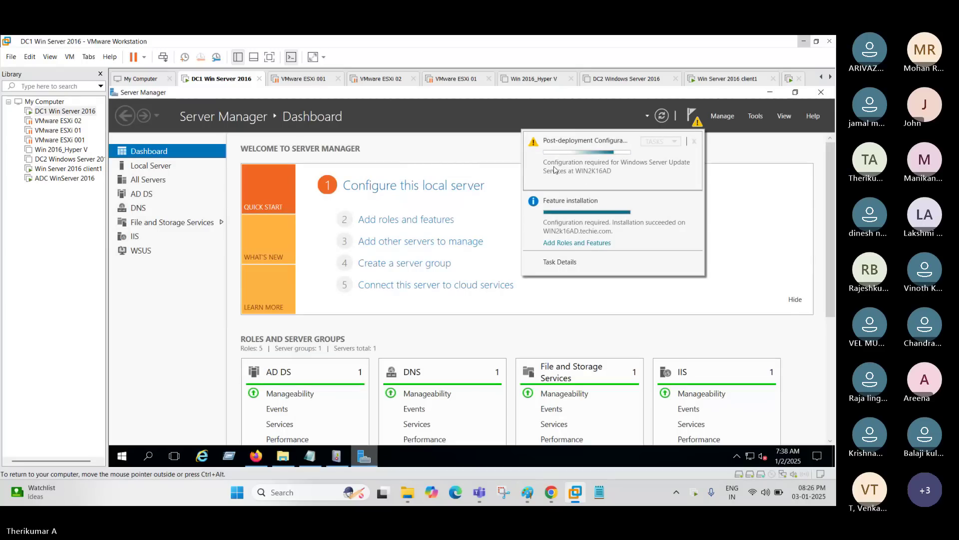
Minimize Server Manager and close the Event Viewer window behind it
left_click(770, 92)
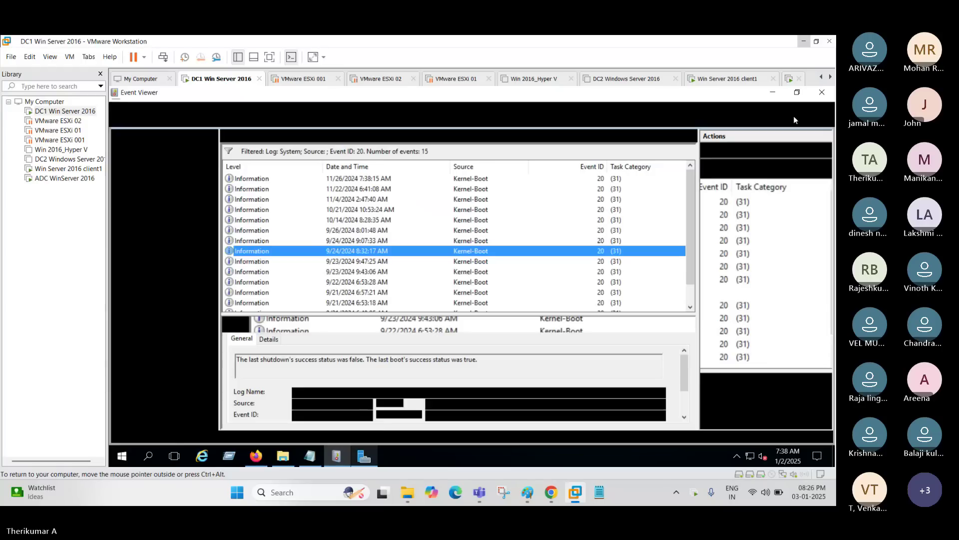
left_click(822, 92)
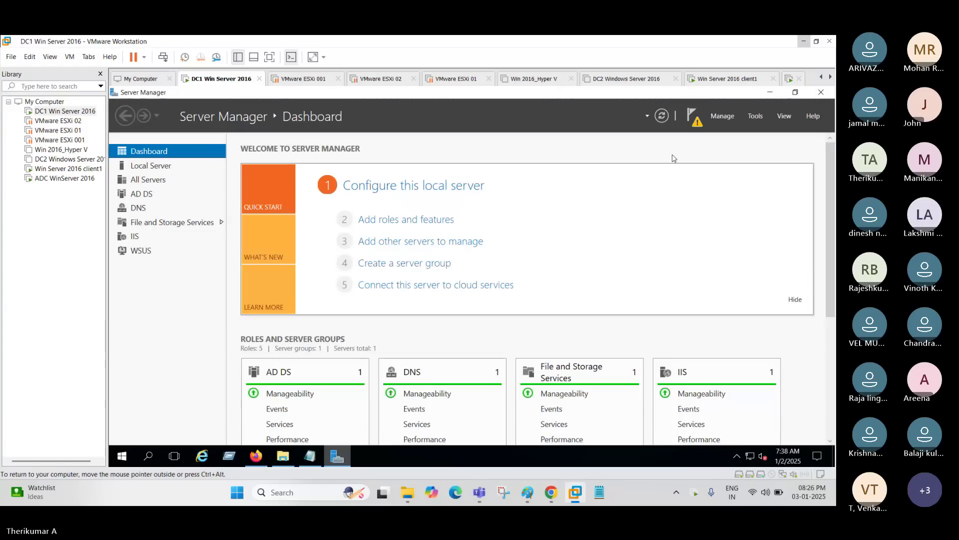
Examine the WSUS post-deployment configuration in the task details, and review the Server Manager notifications in full-screen view
left_click(692, 120)
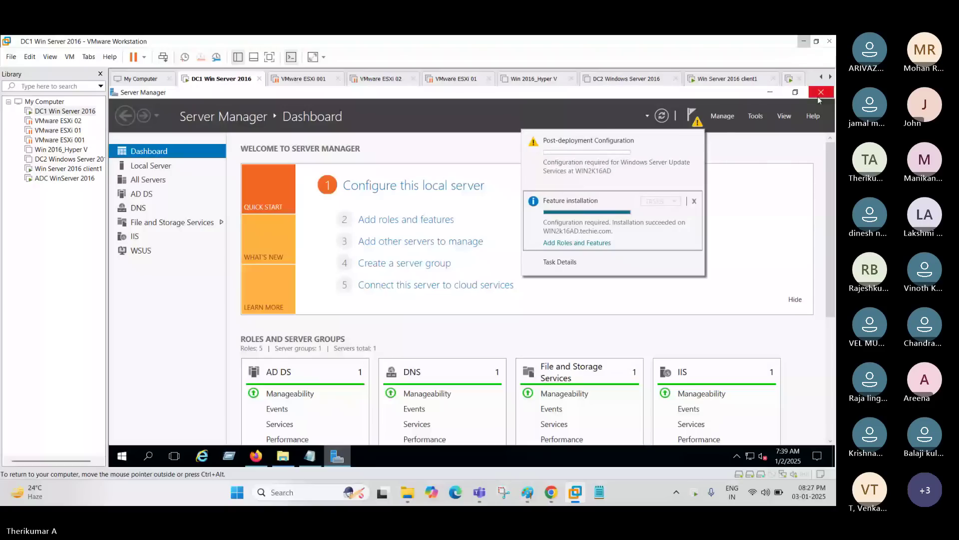
left_click(560, 262)
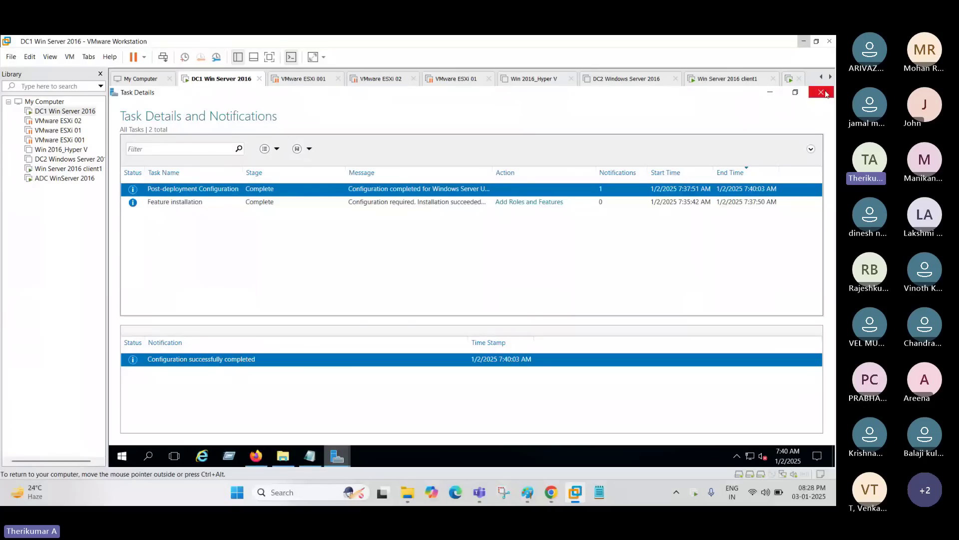
left_click(826, 94)
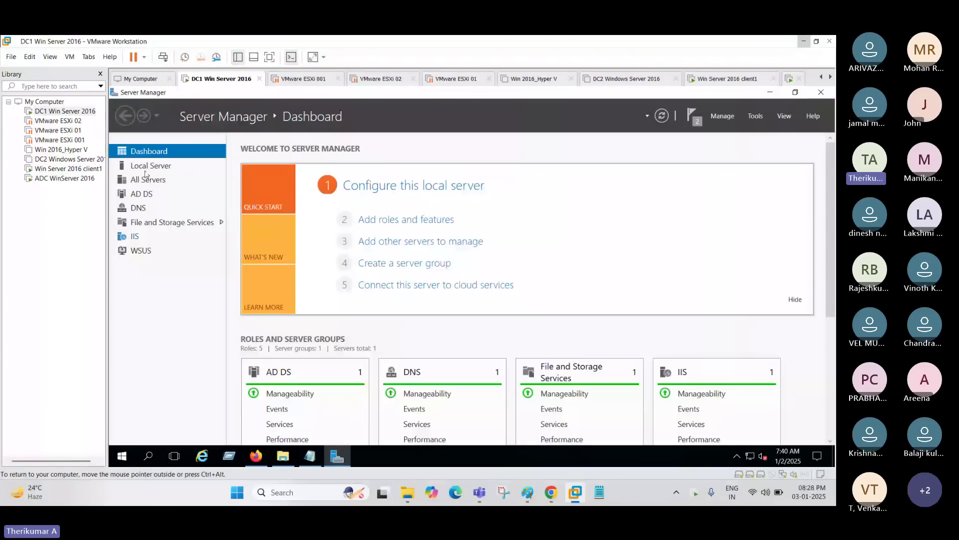
key("ctrl+alt+Return")
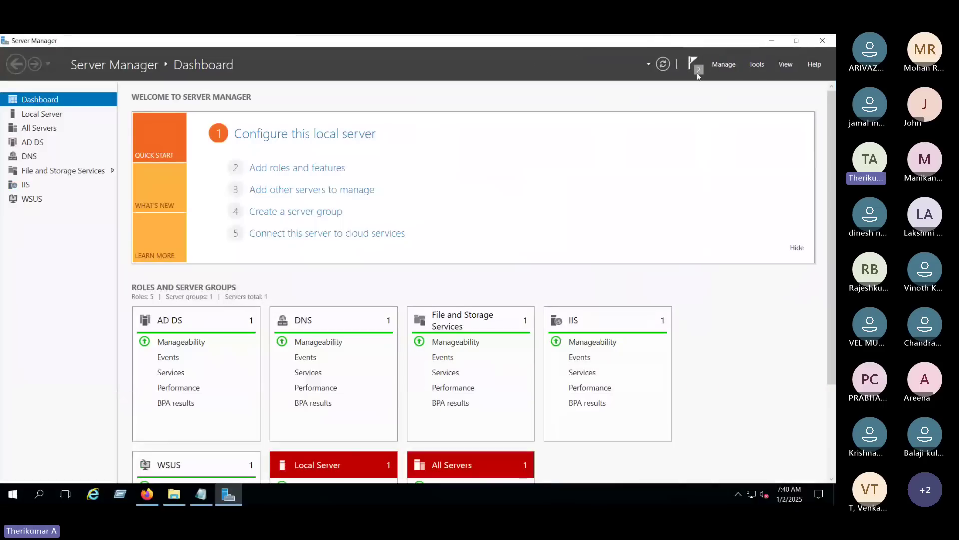
left_click(694, 67)
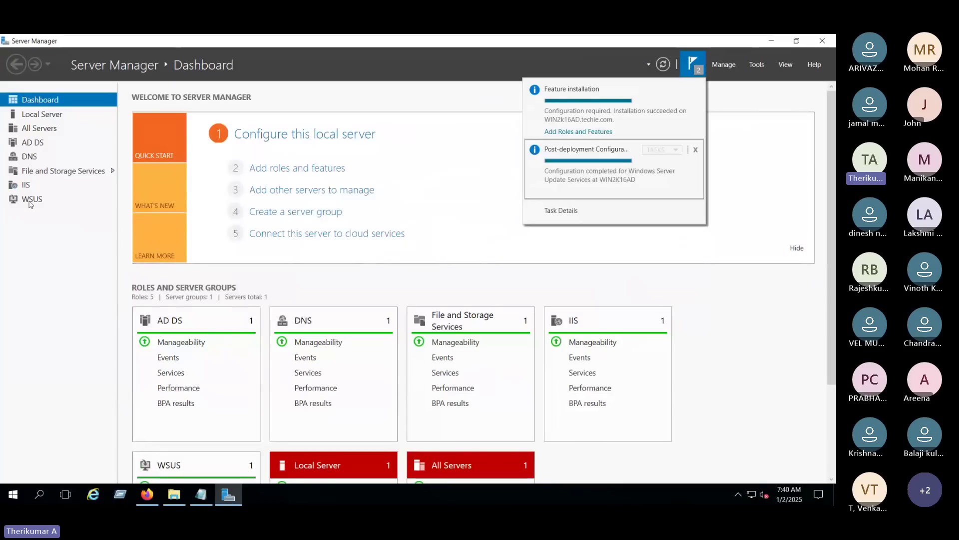
Open Windows Server Update Services and advance its configuration wizard to the upstream server choice without joining the Microsoft Update Improvement Program
left_click(34, 227)
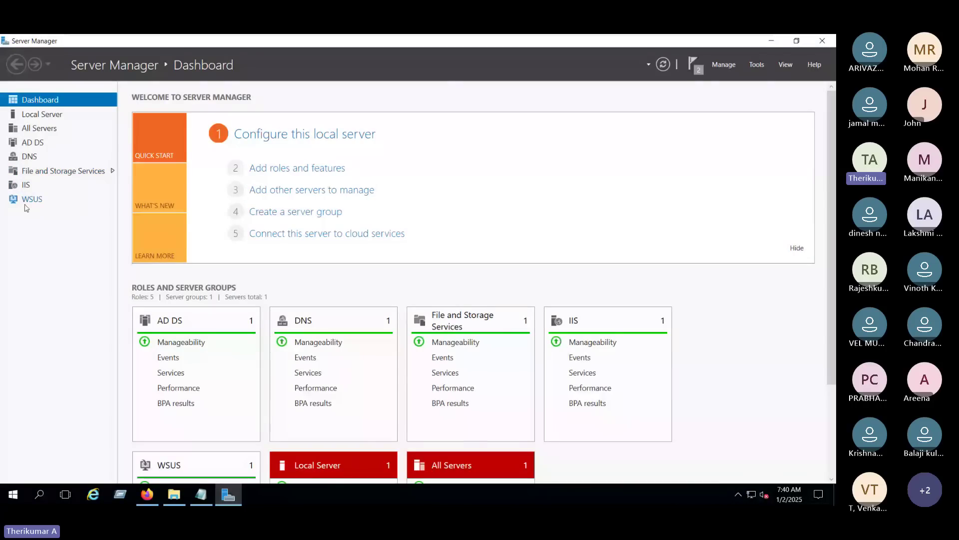
left_click(756, 65)
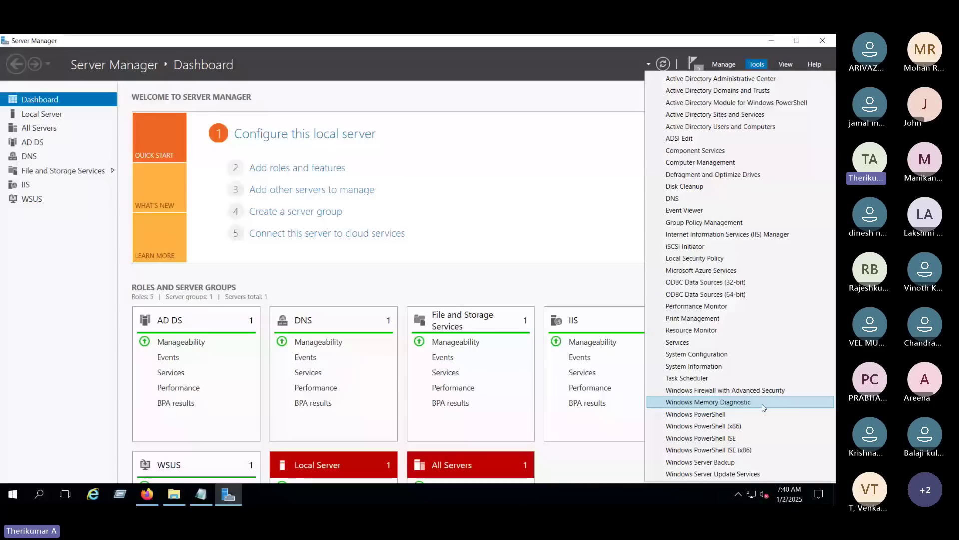
left_click(732, 474)
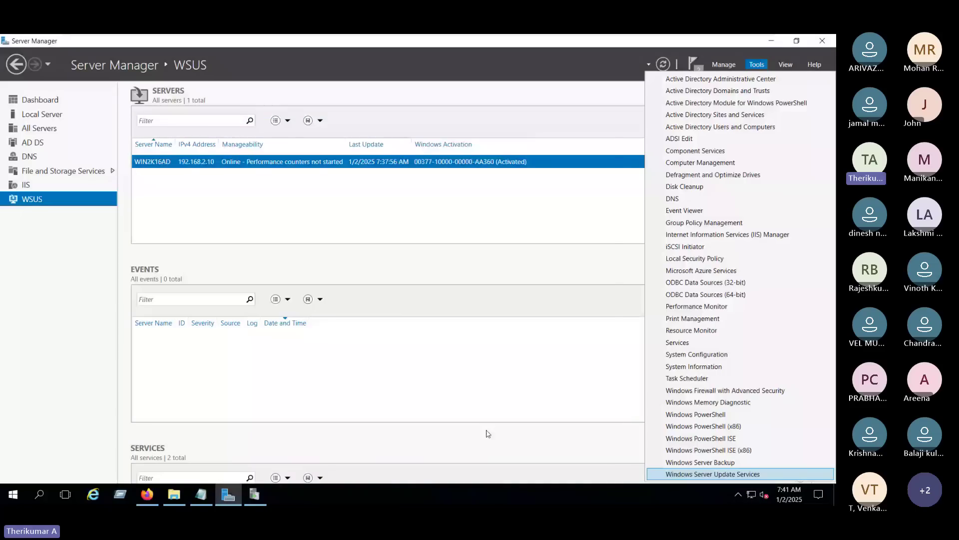
left_click(255, 497)
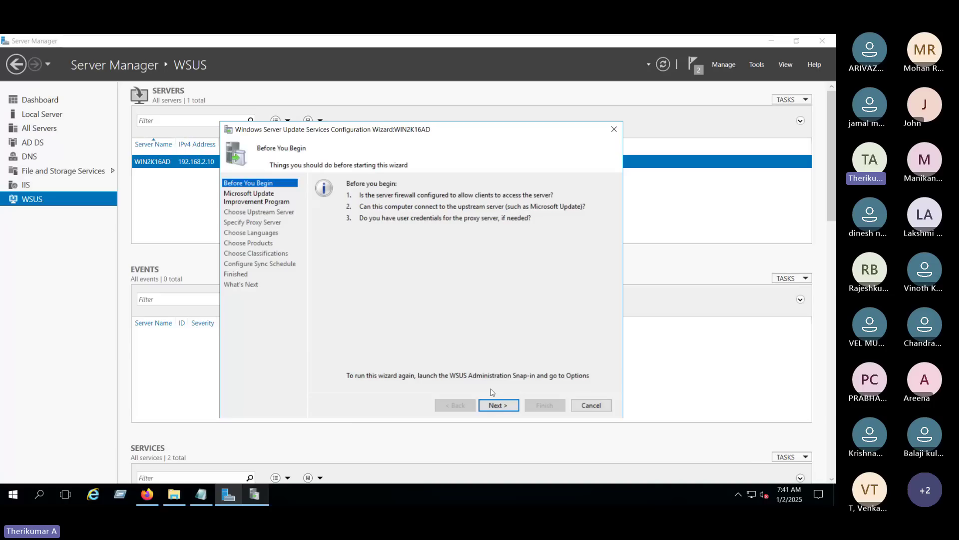
left_click(502, 406)
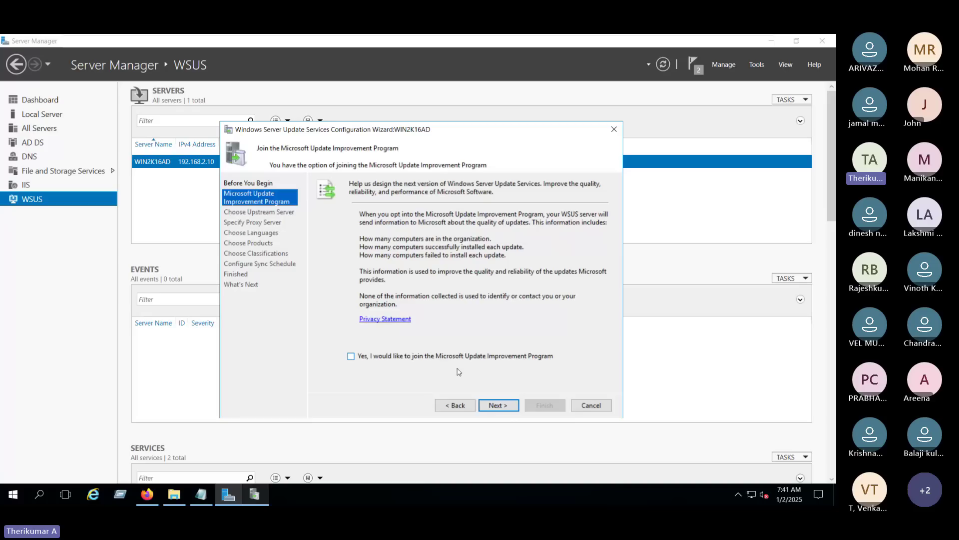
left_click(492, 406)
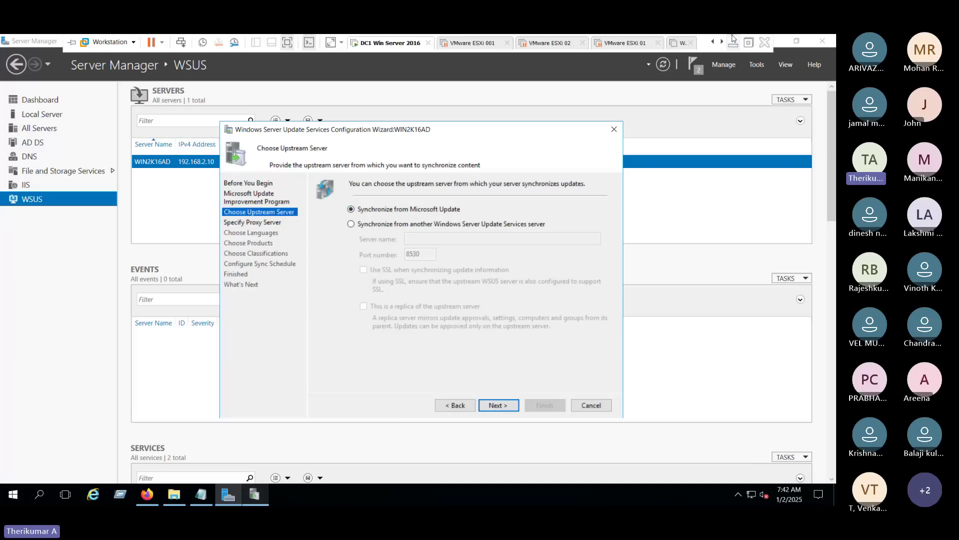
Switch to the Paint diagram, write "micro" beside the heading, and draw blue arrows linking it with the WSUS server box
left_click(733, 42)
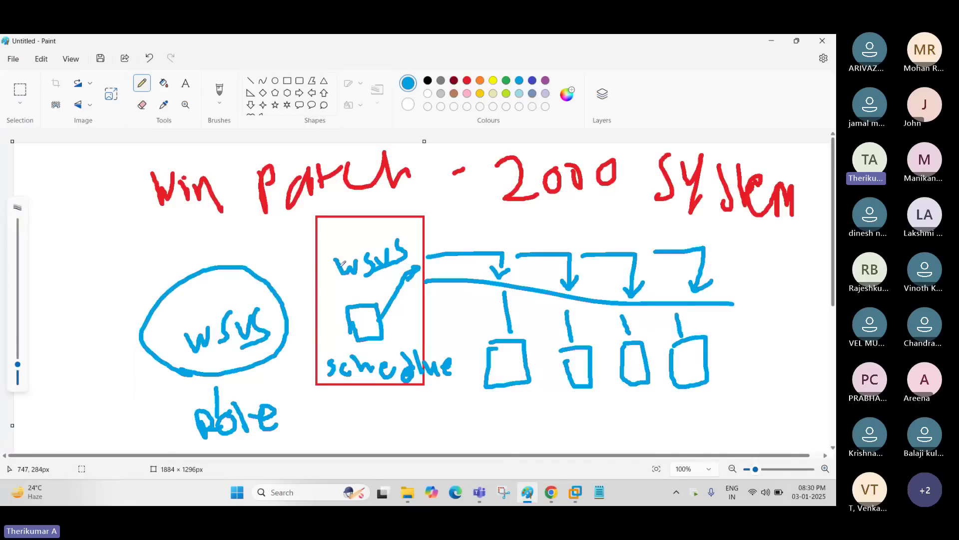
mouse_move(318, 267)
left_mouse_down()
mouse_move(65, 209)
mouse_move(79, 223)
mouse_move(52, 180)
mouse_move(85, 192)
mouse_move(113, 180)
left_mouse_up()
left_click(89, 165)
left_click_drag(122, 180, 146, 168)
left_click_drag(152, 158, 148, 163)
left_click_drag(112, 200, 264, 250)
left_click_drag(248, 235, 285, 261)
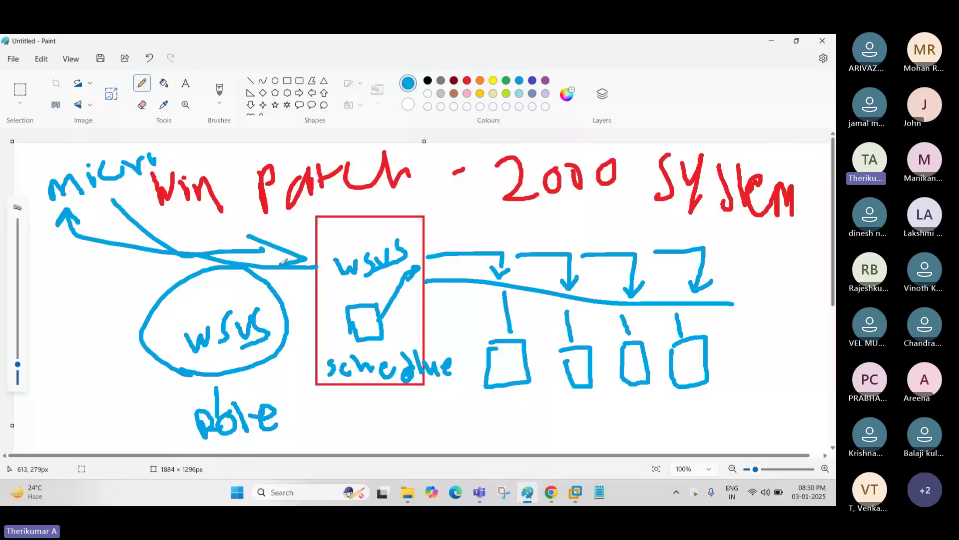
Return to the DC1 Win Server 2016 virtual machine, keep synchronization from Microsoft Update without a proxy, and start connecting to the upstream server
left_click(575, 492)
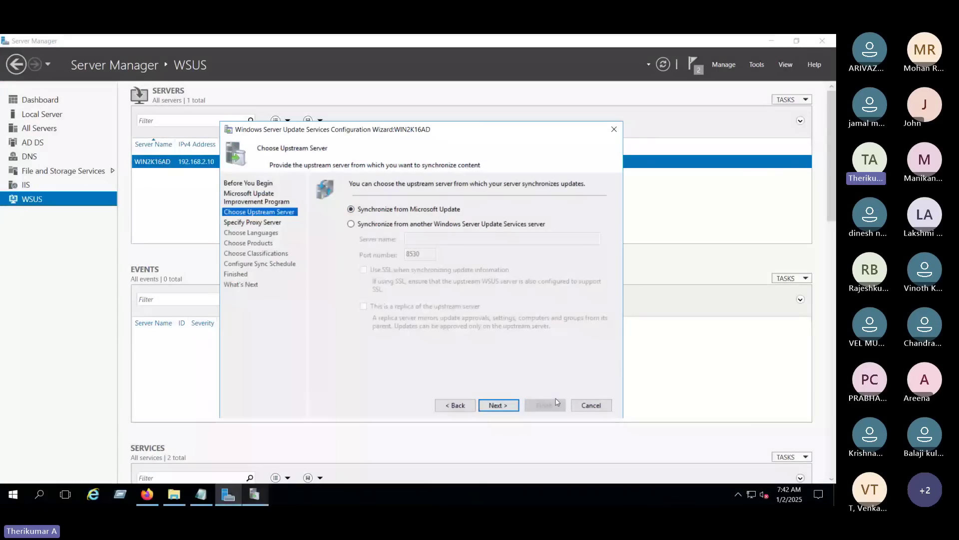
left_click(499, 405)
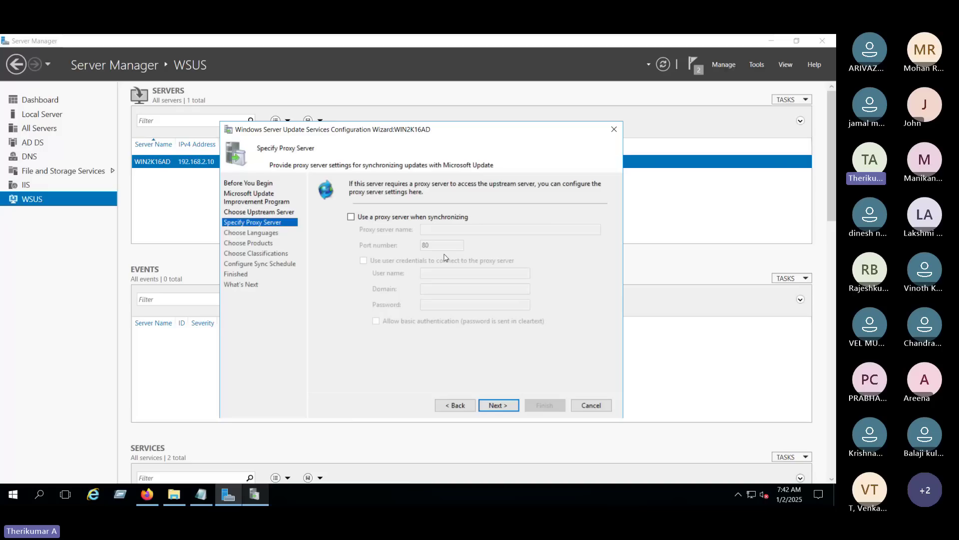
left_click(500, 405)
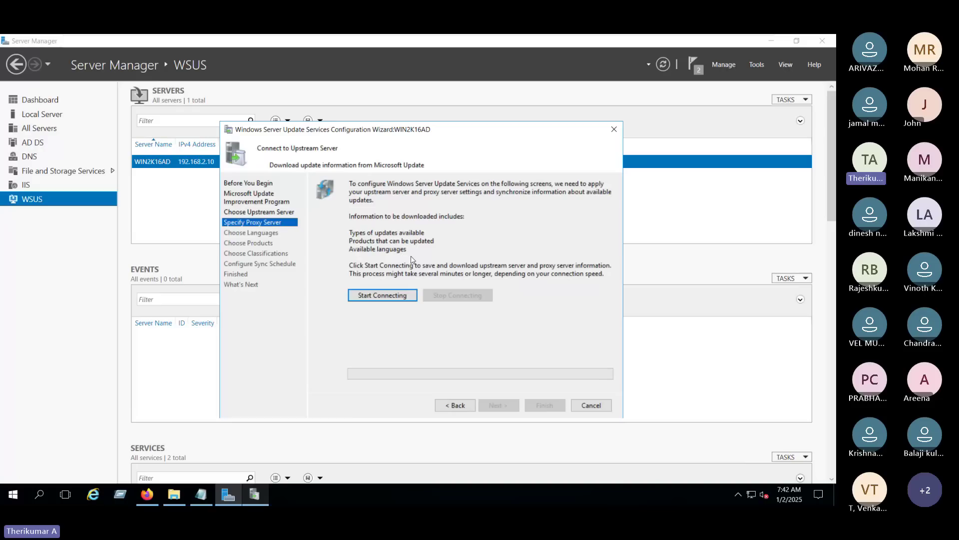
left_click(390, 298)
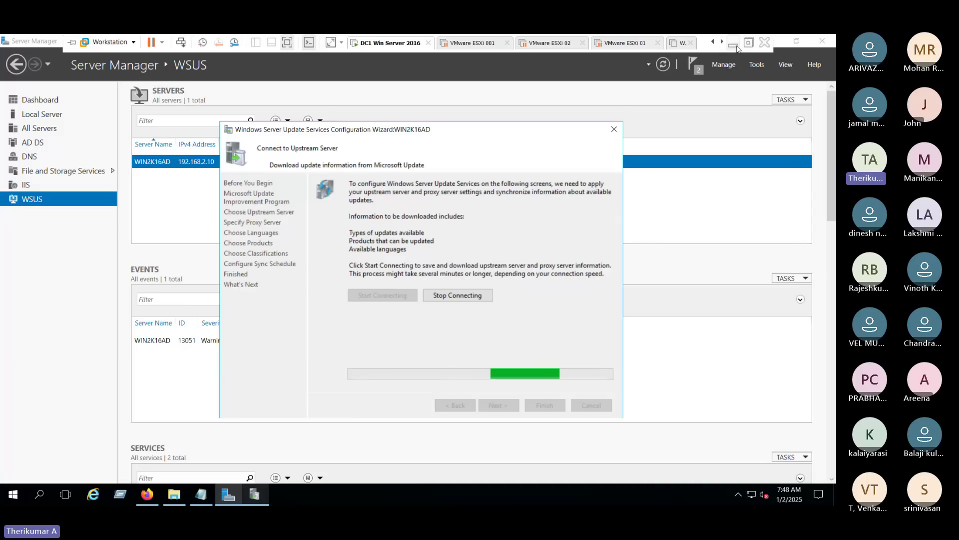
Switch to the Microsoft Teams meeting, dismiss the recording and transcription notice, and minimize the meeting window
left_click(734, 45)
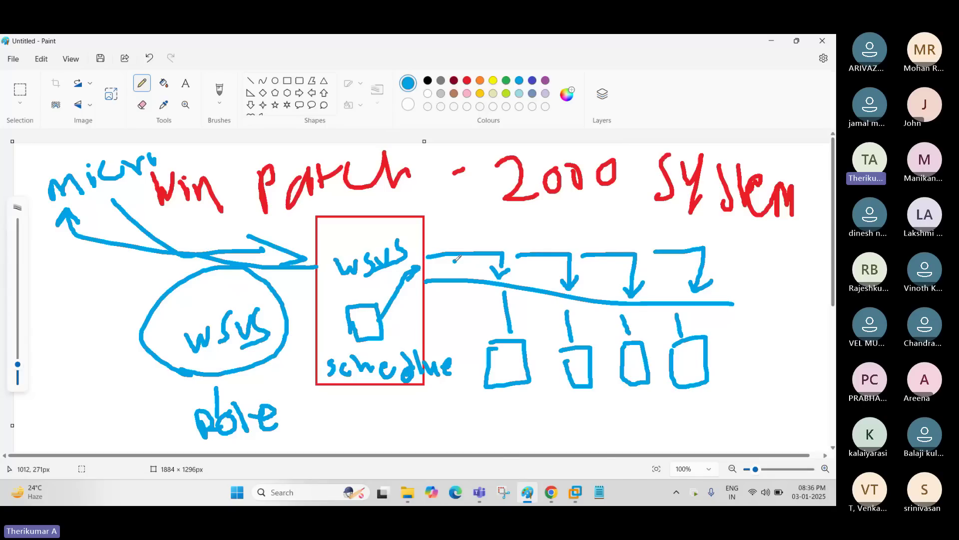
mouse_move(537, 504)
mouse_move(469, 490)
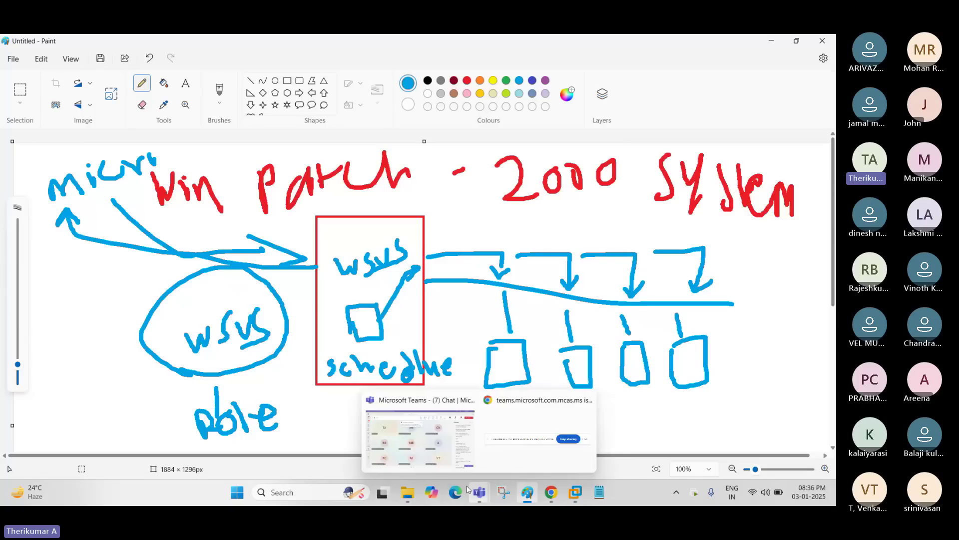
left_click(450, 430)
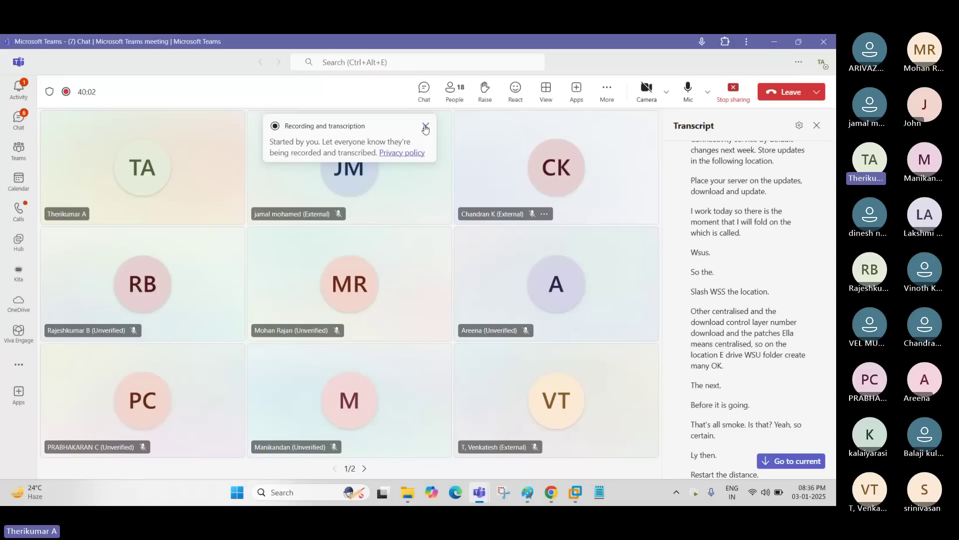
left_click(425, 126)
left_click(771, 41)
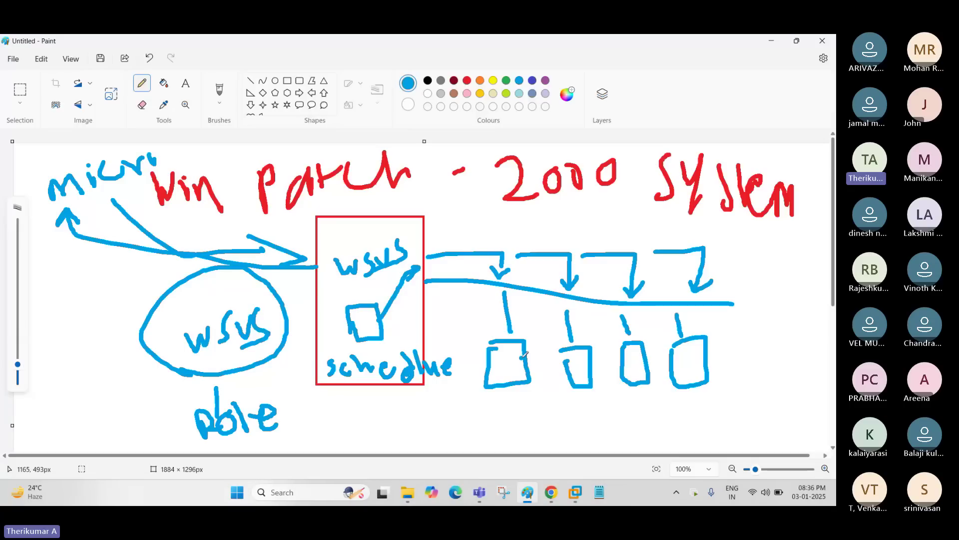
Return to the DC1 Win Server 2016 virtual machine and open Group Policy Management from Server Manager
left_click(576, 501)
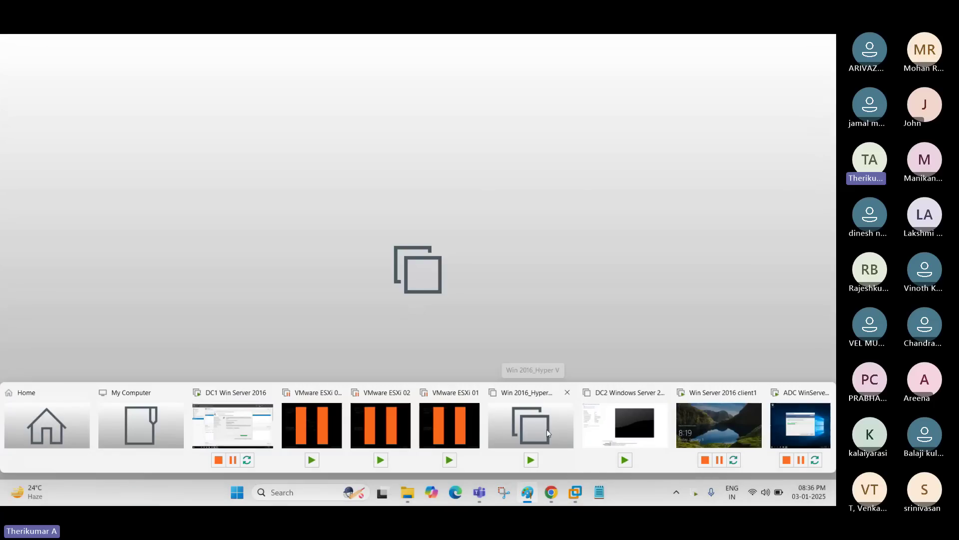
left_click(546, 430)
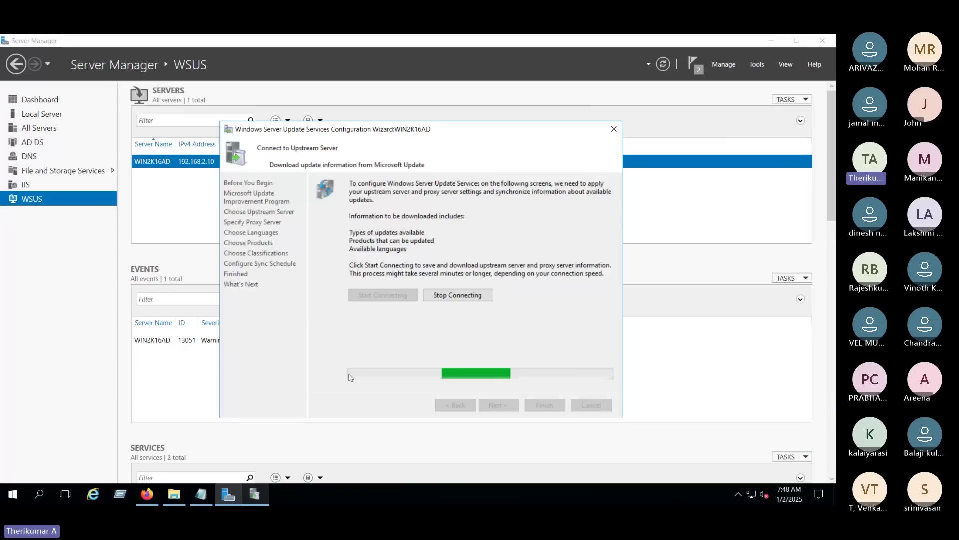
right_click(11, 496)
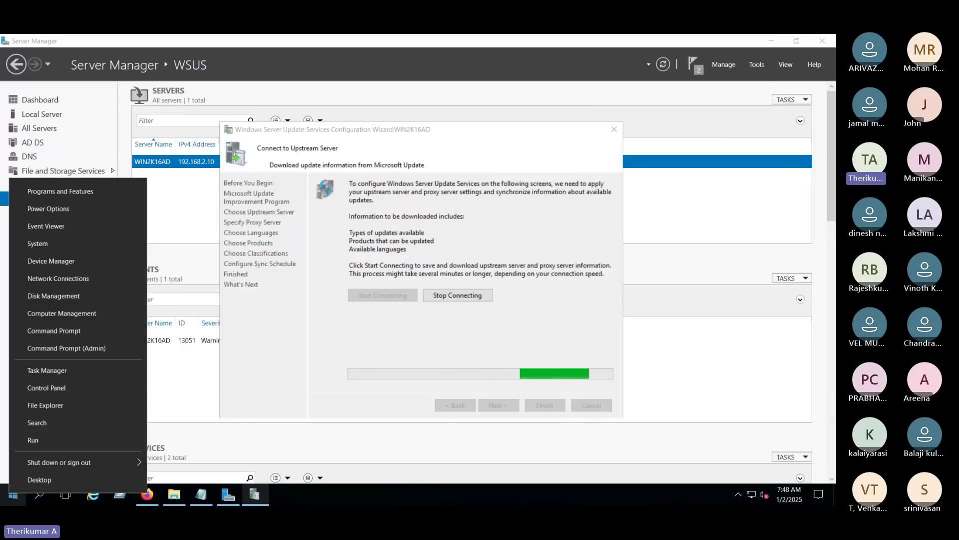
left_click(764, 77)
left_click(753, 68)
left_click(757, 64)
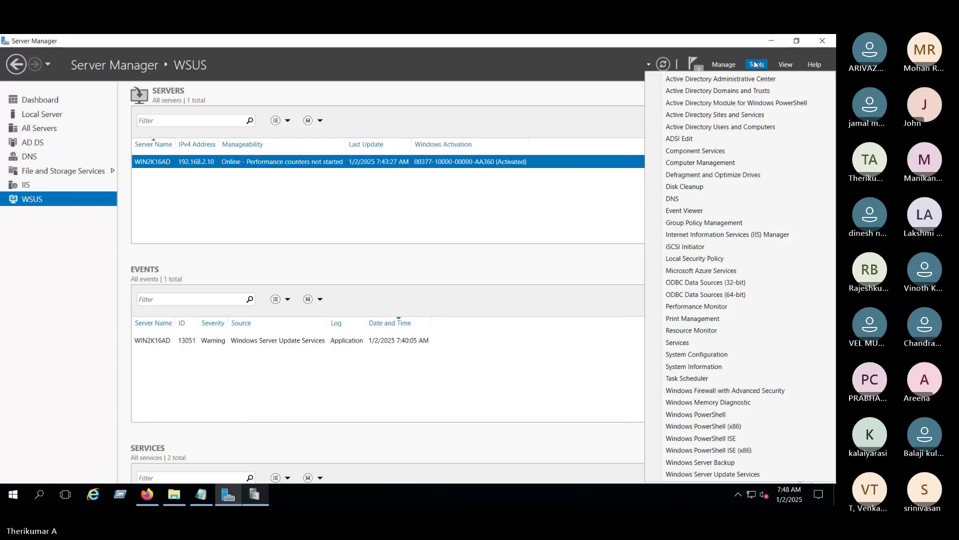
left_click(710, 236)
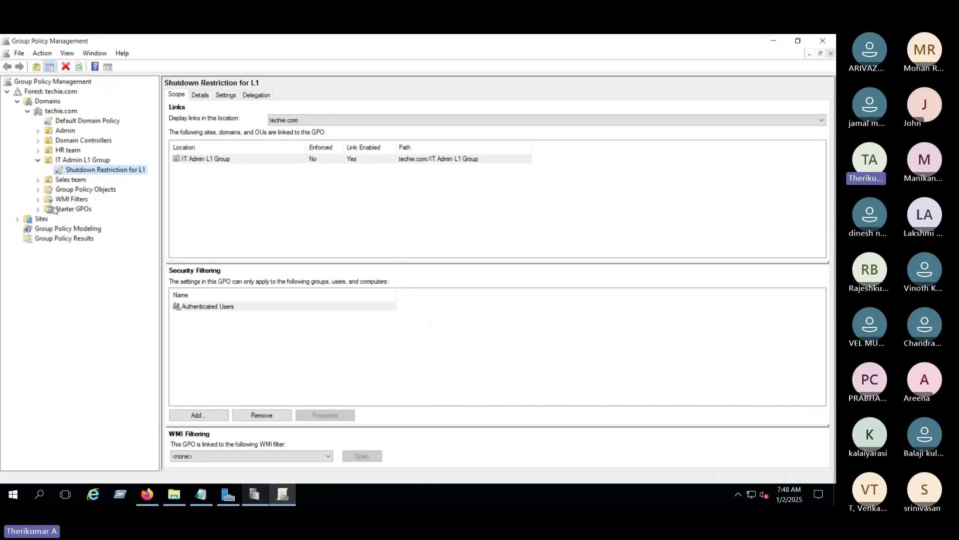
Create a new Group Policy object named "WSUS GPO" under techie.com's Group Policy Objects, with no source starter GPO
left_click(38, 160)
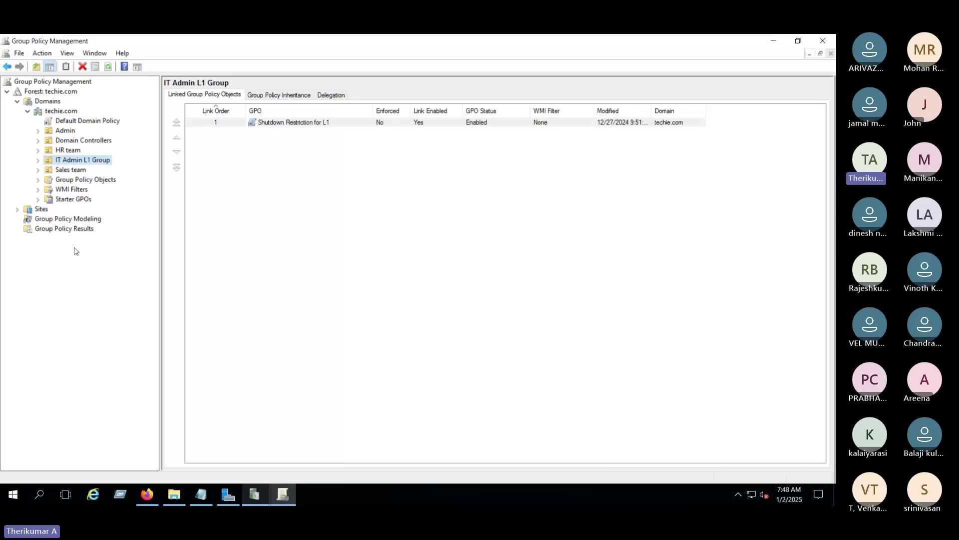
left_click(38, 180)
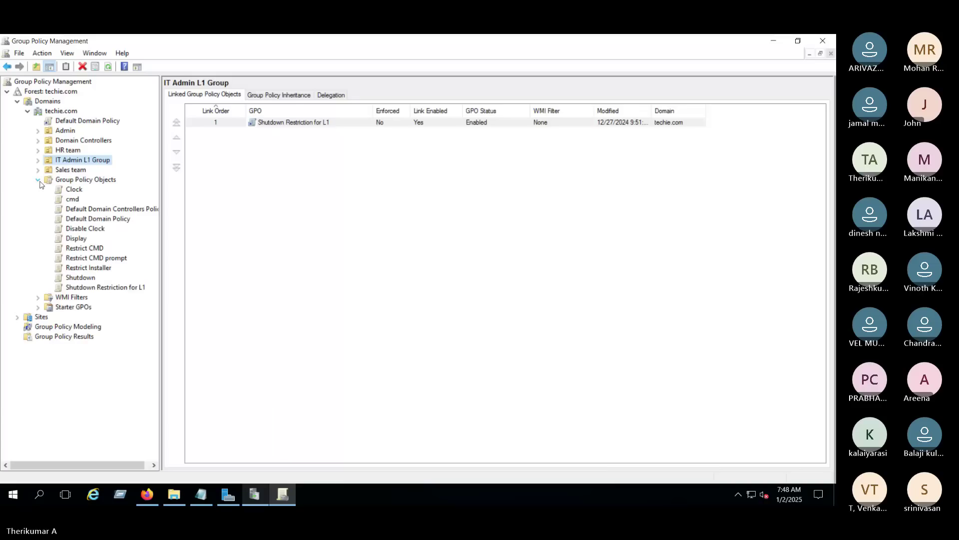
right_click(104, 181)
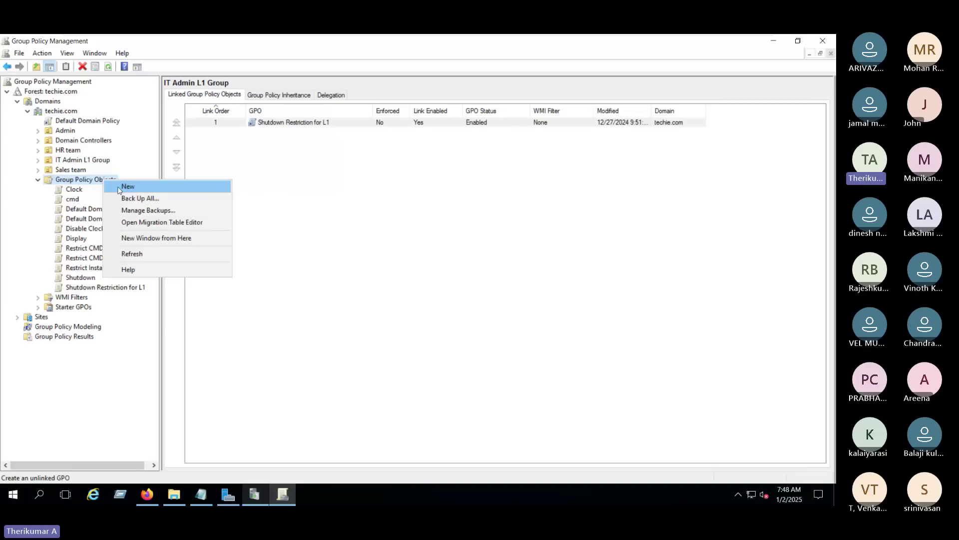
left_click(120, 188)
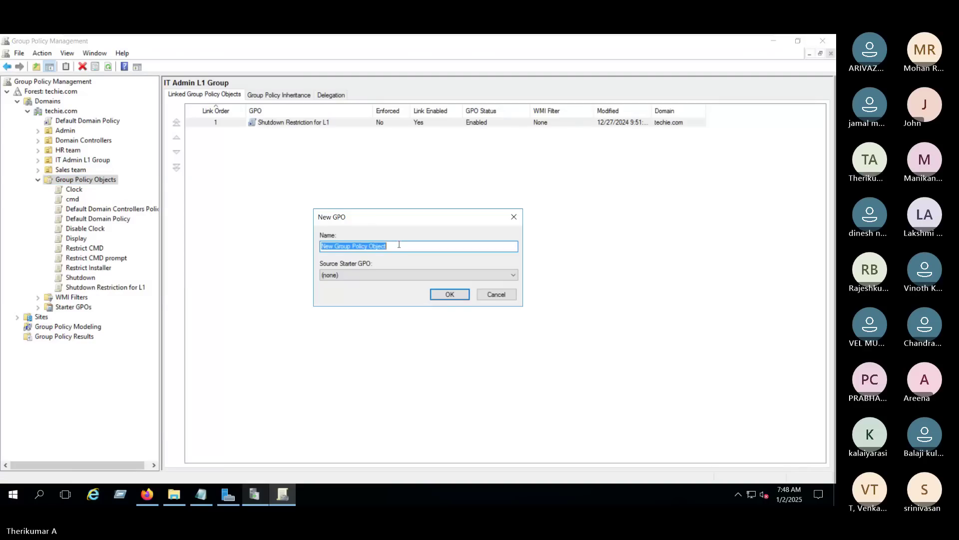
type("W")
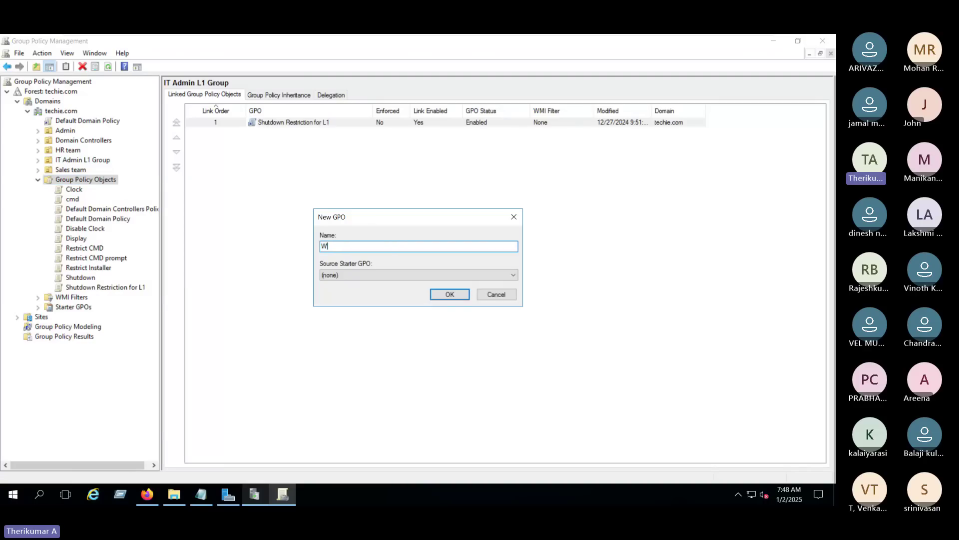
type("SUS GPO")
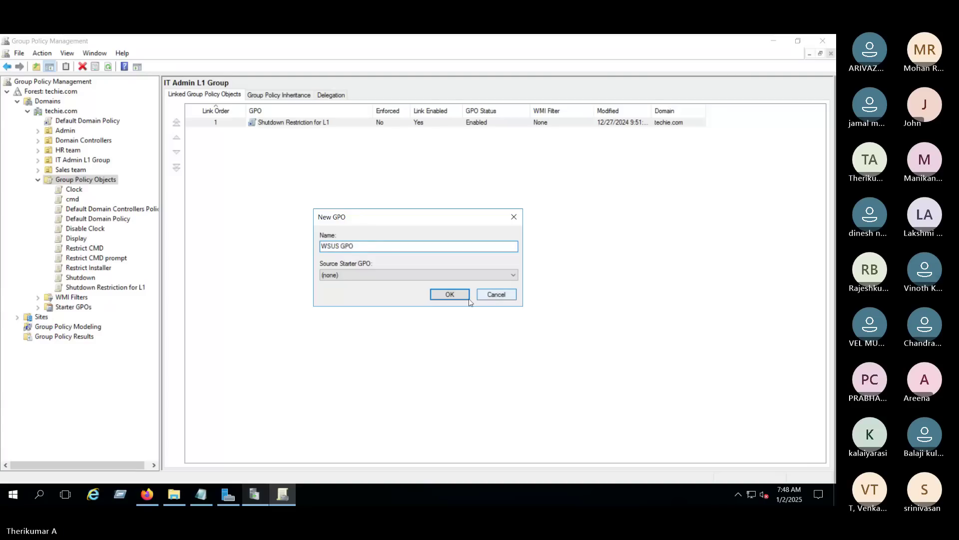
left_click(464, 296)
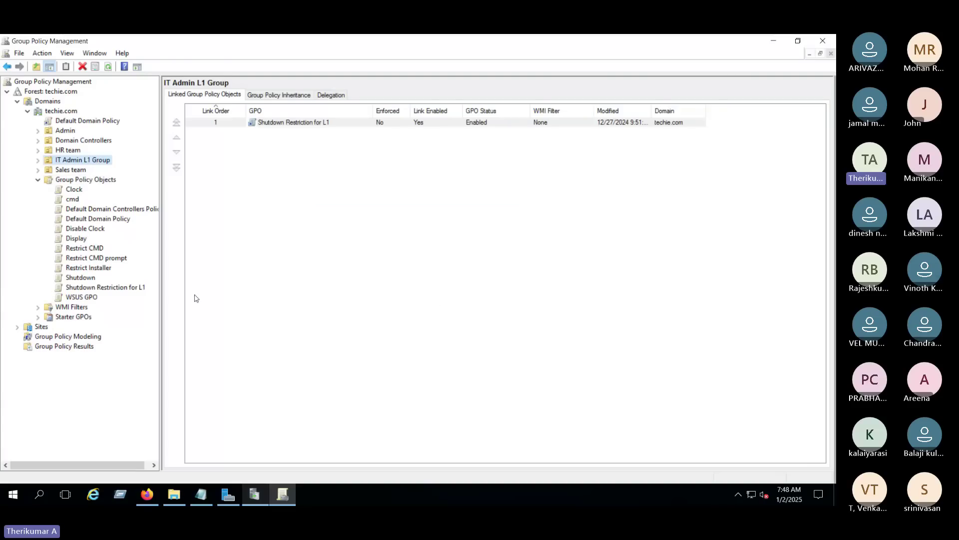
left_click(92, 298)
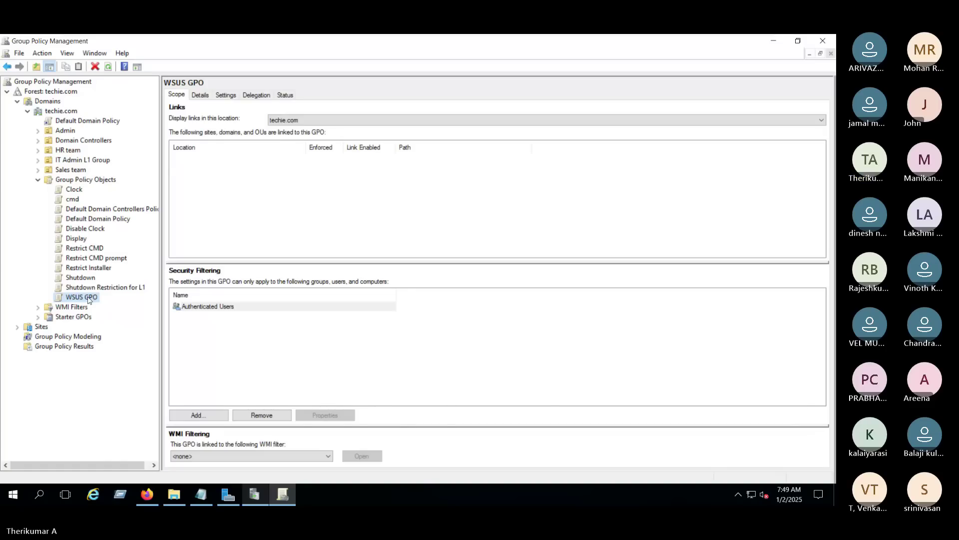
right_click(89, 298)
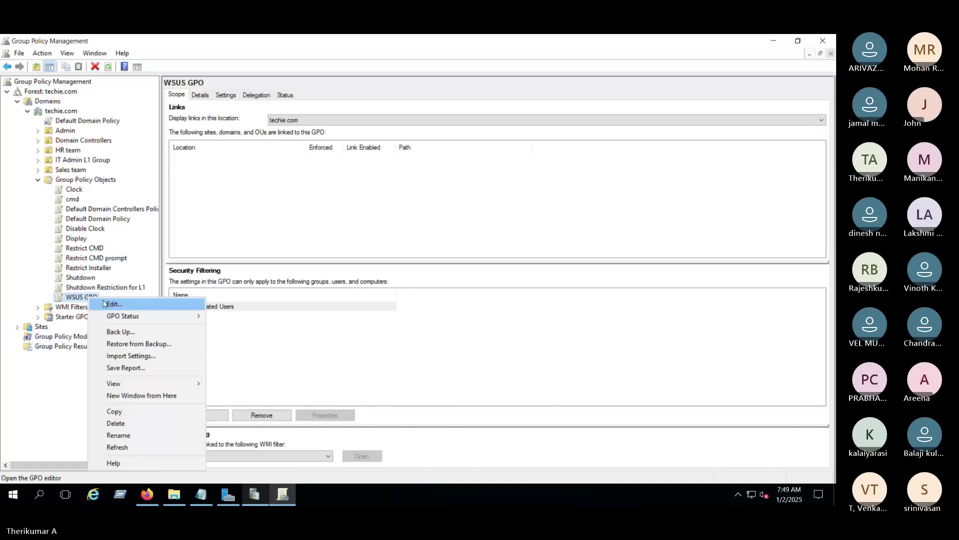
mouse_move(132, 319)
left_click(43, 393)
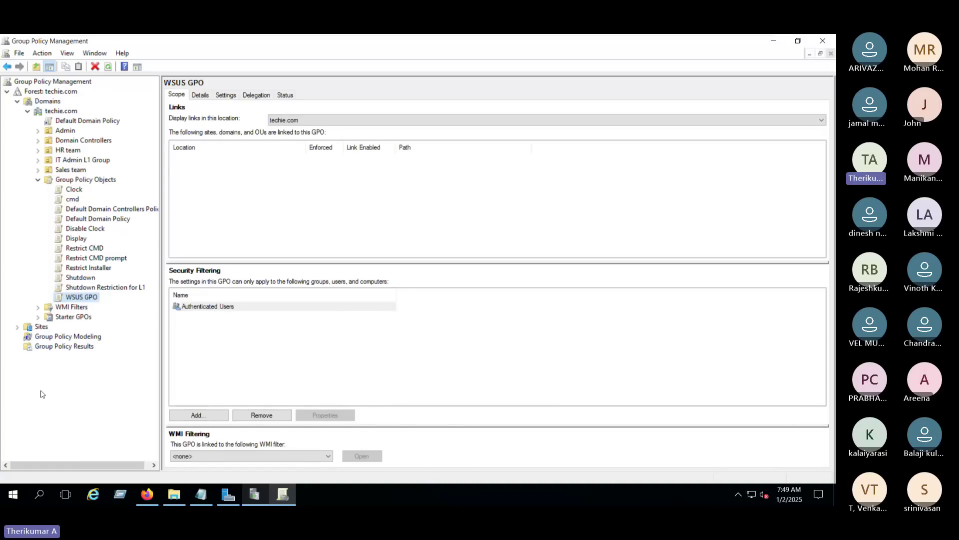
Link the existing WSUS GPO to the techie.com domain
right_click(61, 111)
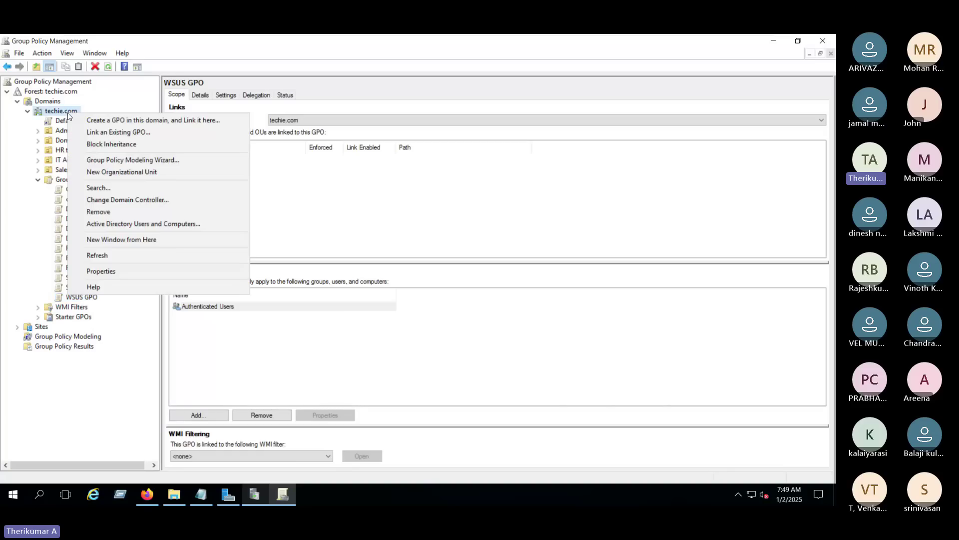
left_click(126, 133)
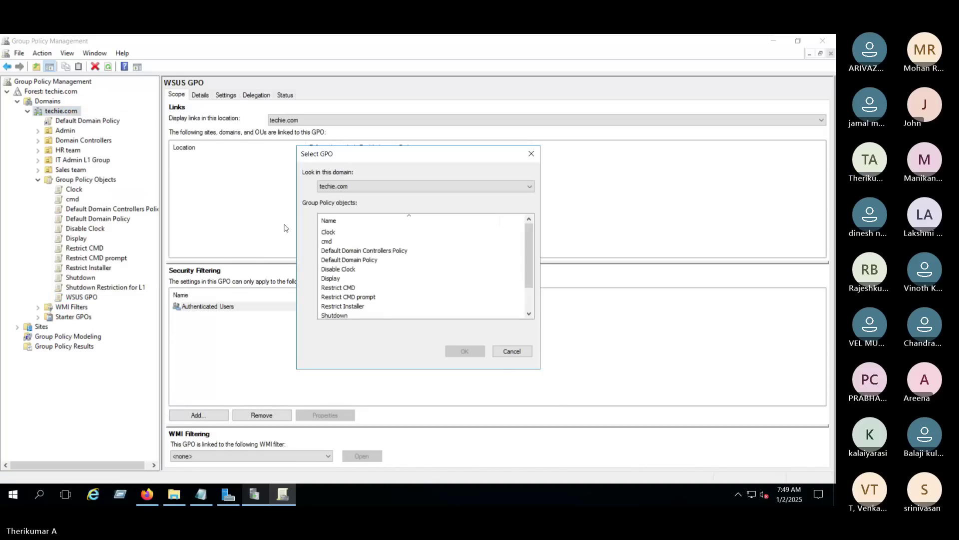
scroll(400, 283, "down", 3)
left_click(337, 306)
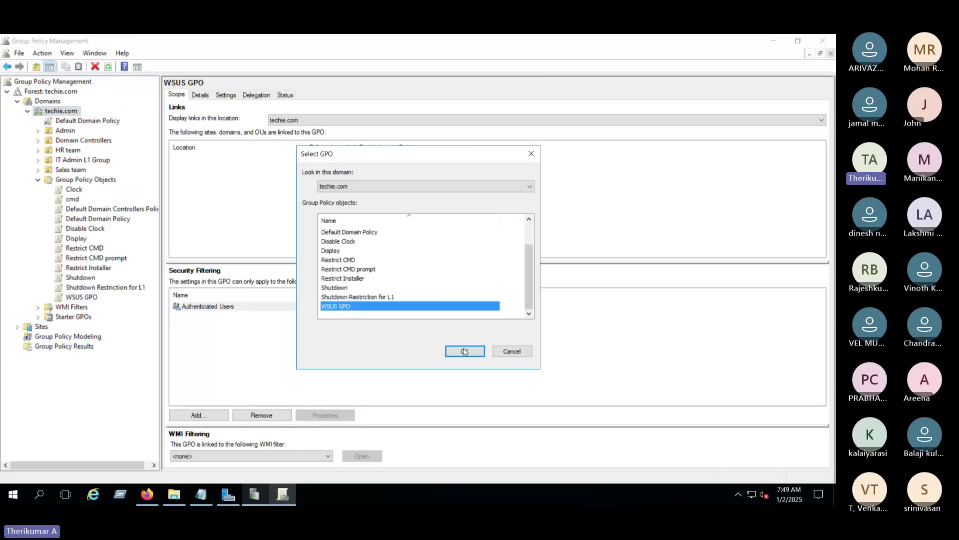
left_click(464, 351)
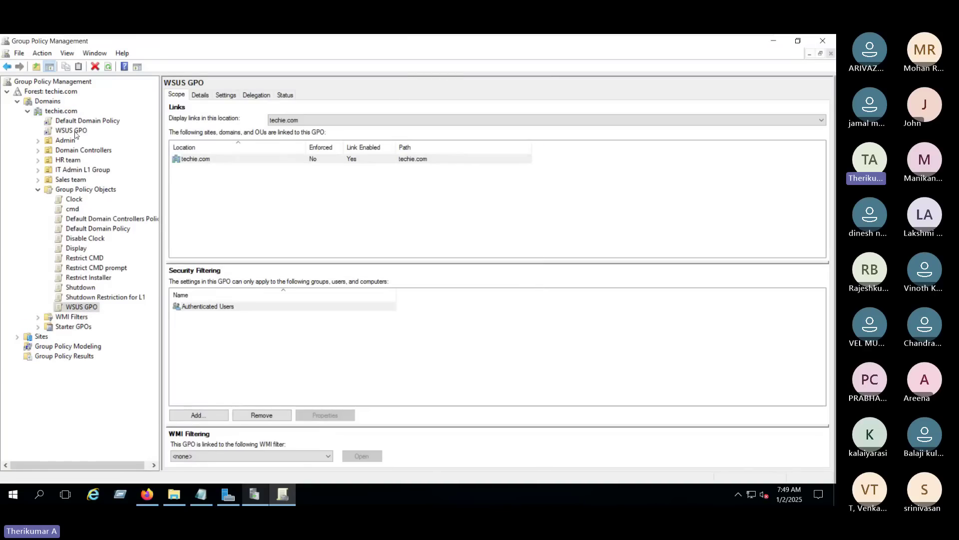
Open the WSUS GPO linked under techie.com for editing and maximize the editor window
left_click(74, 131)
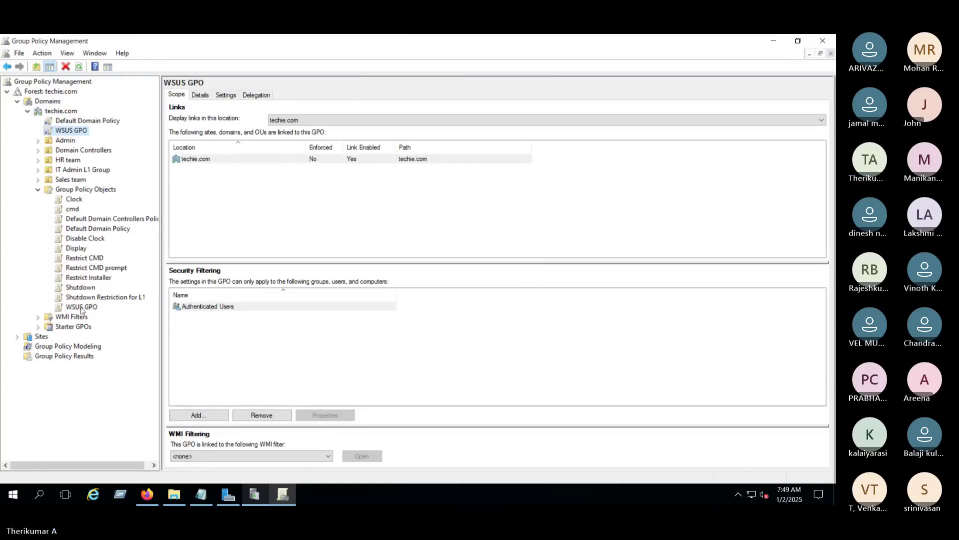
left_click(80, 307)
right_click(68, 131)
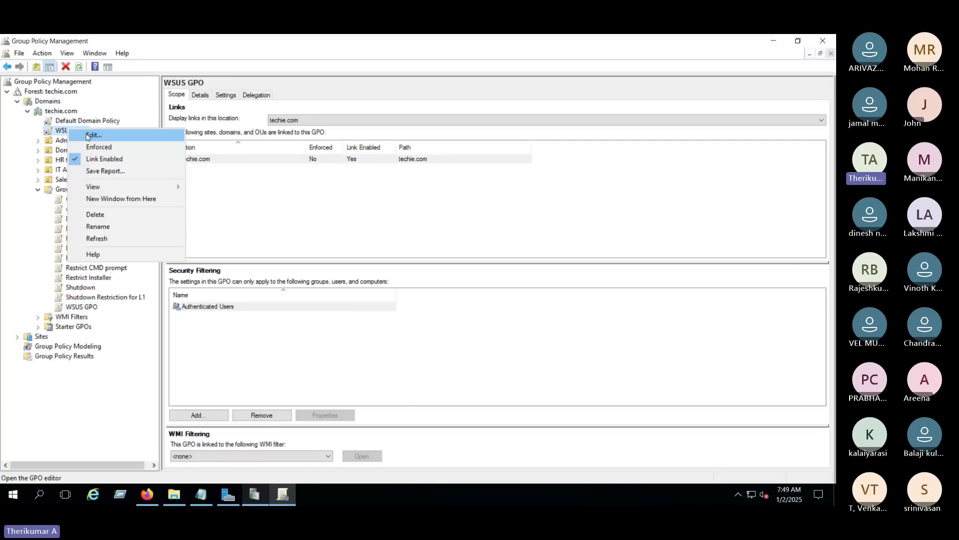
left_click(88, 135)
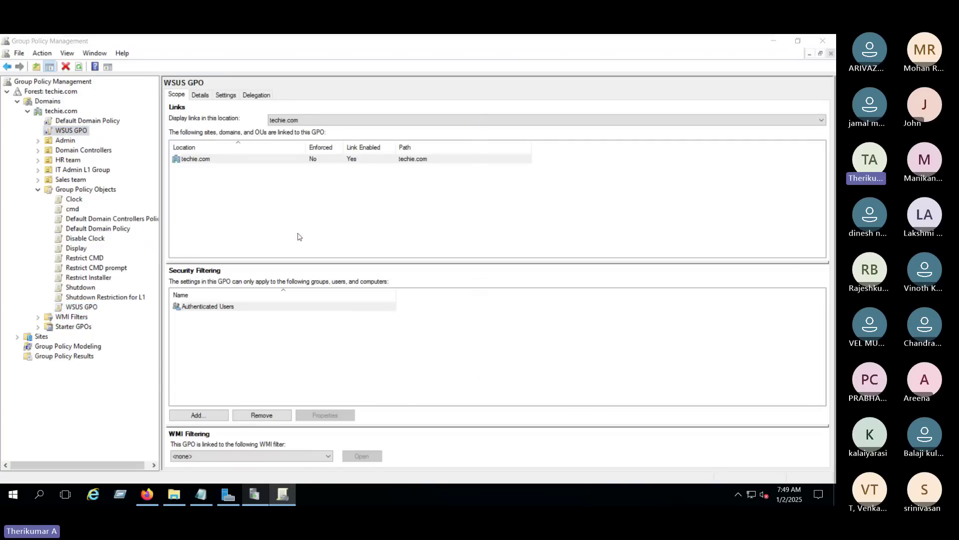
left_click(439, 81)
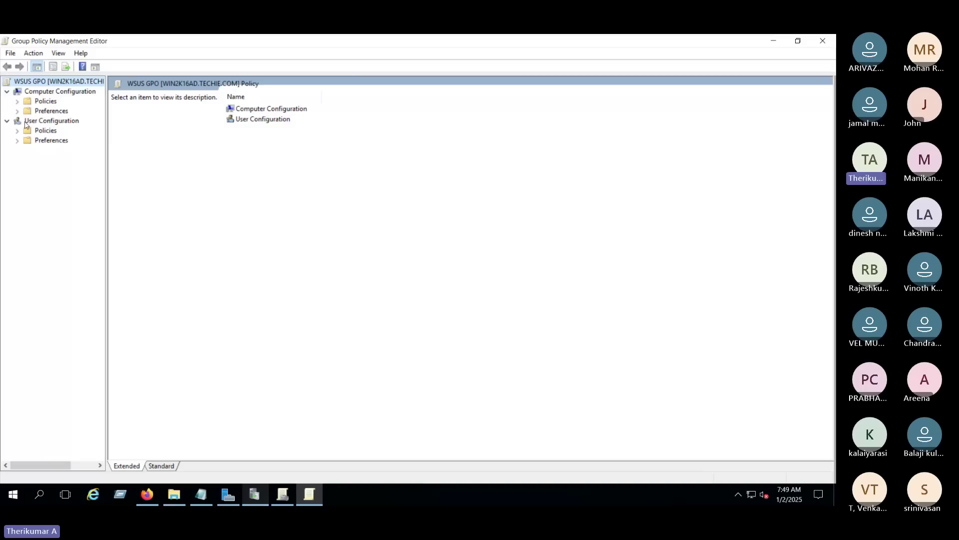
Open the Windows Update settings under Computer Configuration's Policies, Administrative Templates, Windows Components, widening the console tree for readability
left_click(18, 101)
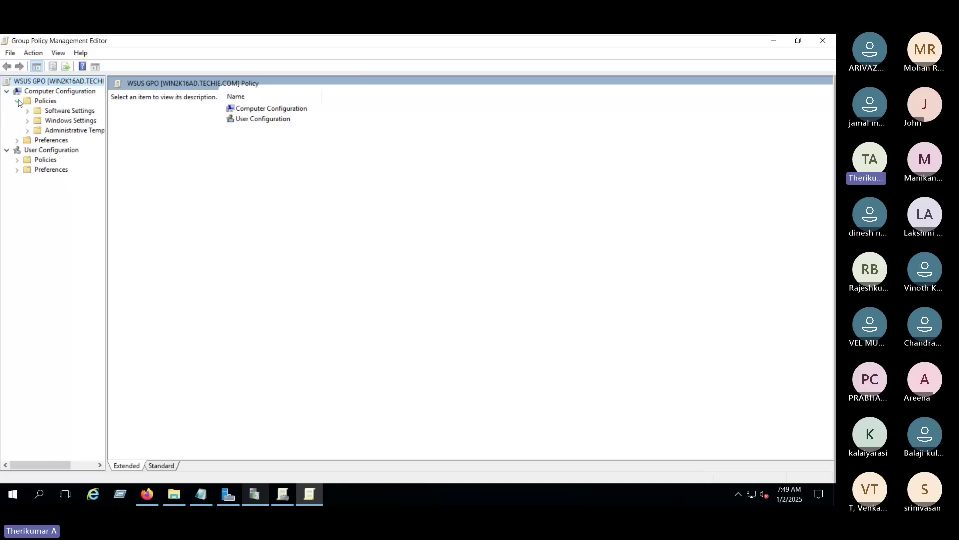
left_click(28, 130)
left_click_drag(106, 219, 160, 229)
left_click(38, 199)
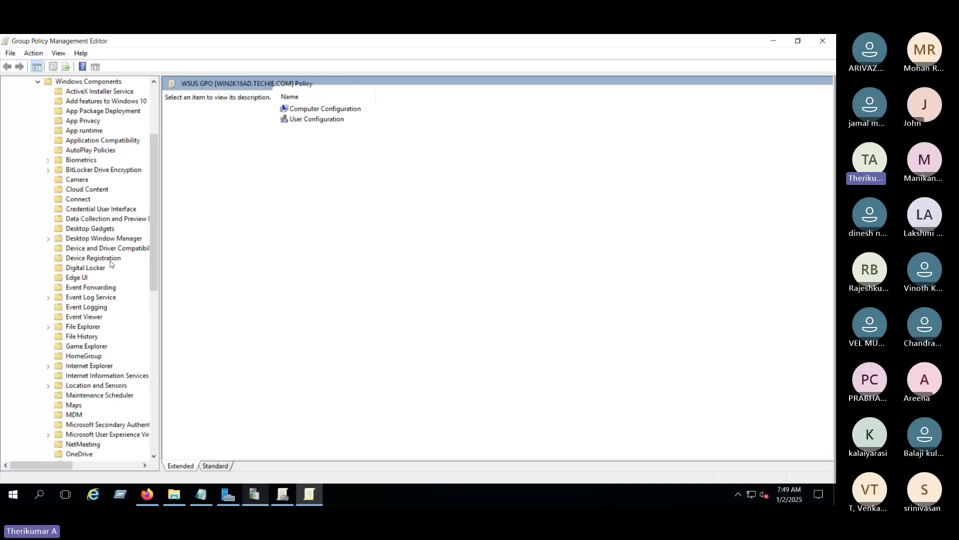
scroll(111, 264, "down", 13)
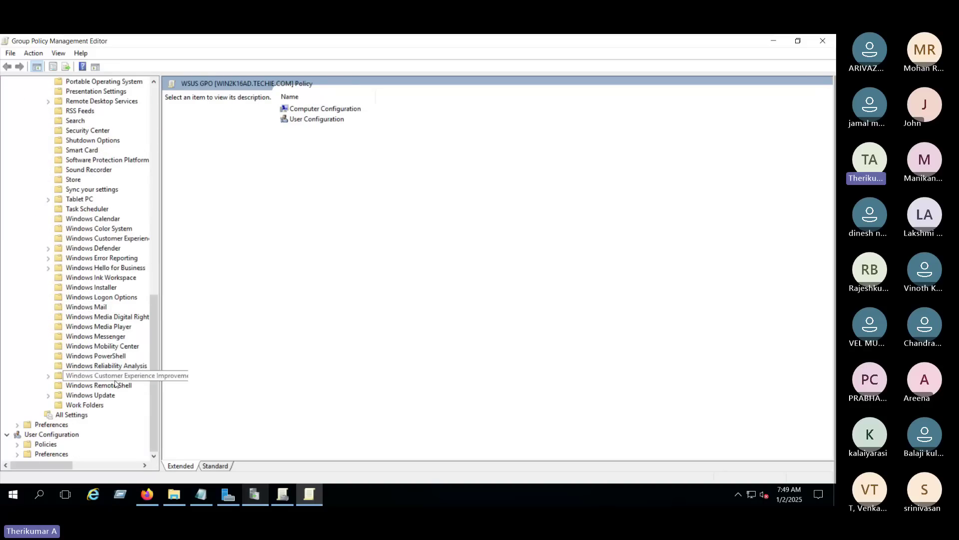
left_click(102, 396)
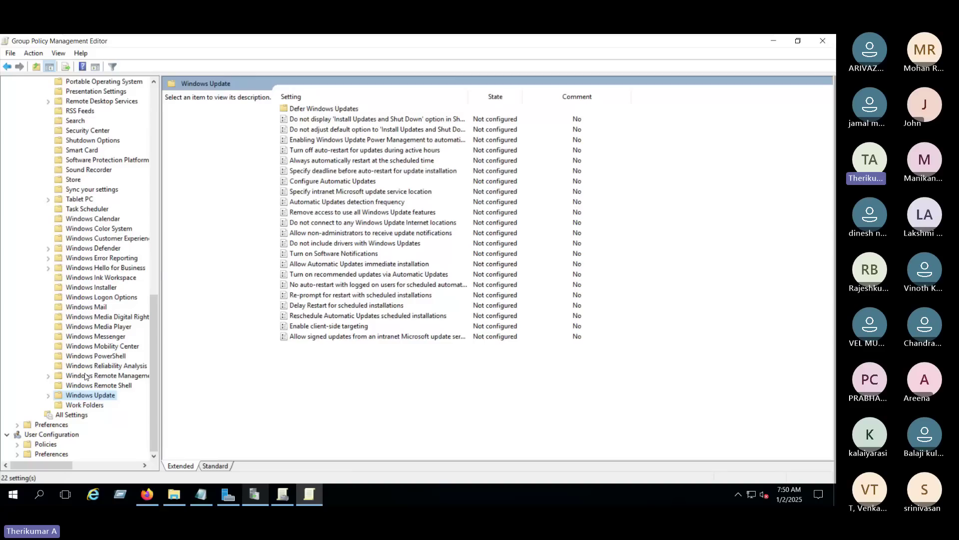
Show the Windows Update policies in the Standard view and locate the "Specify intranet Microsoft update service location" setting
left_click(215, 466)
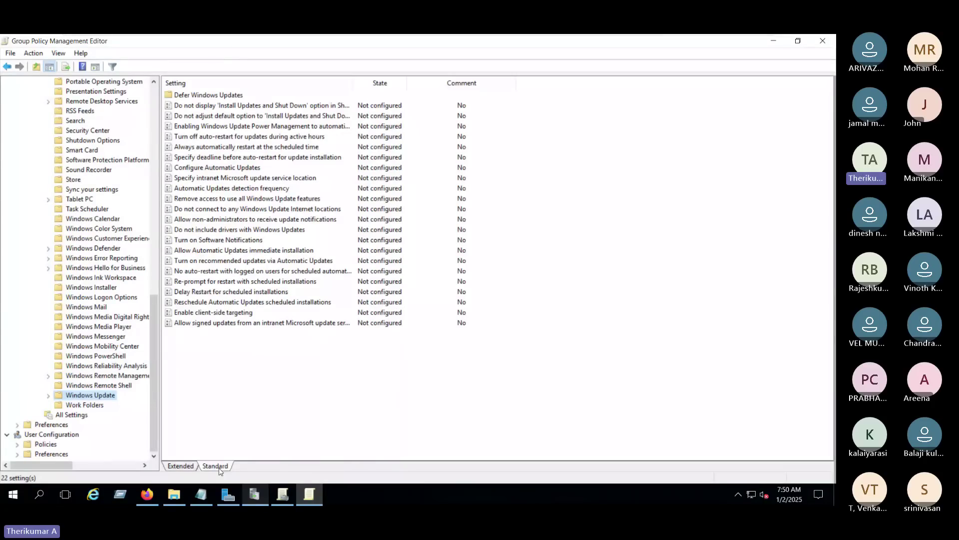
left_click(179, 464)
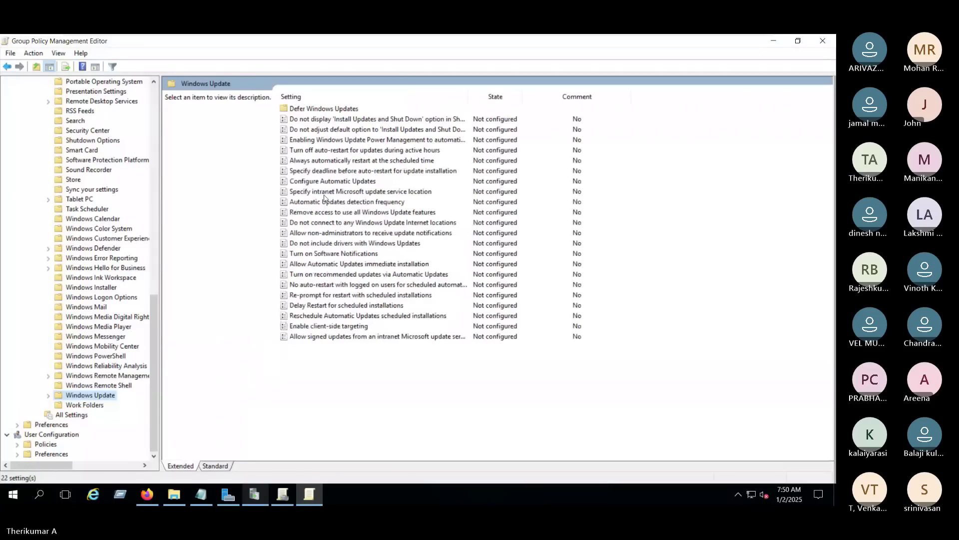
left_click(324, 192)
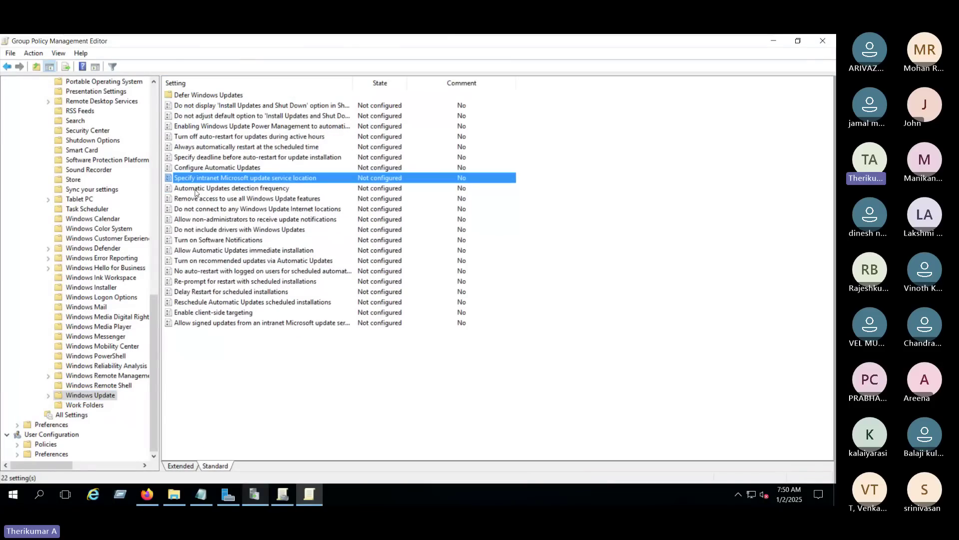
left_click(106, 397)
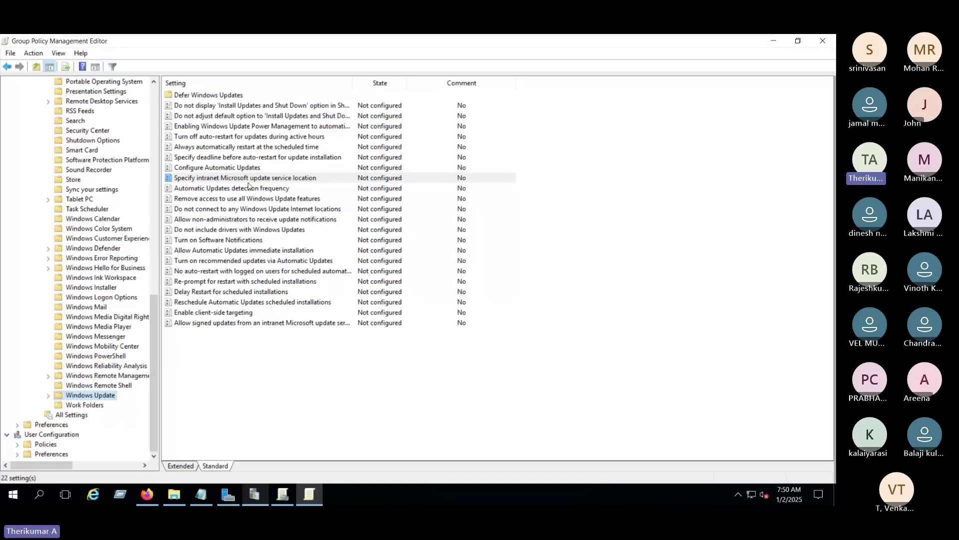
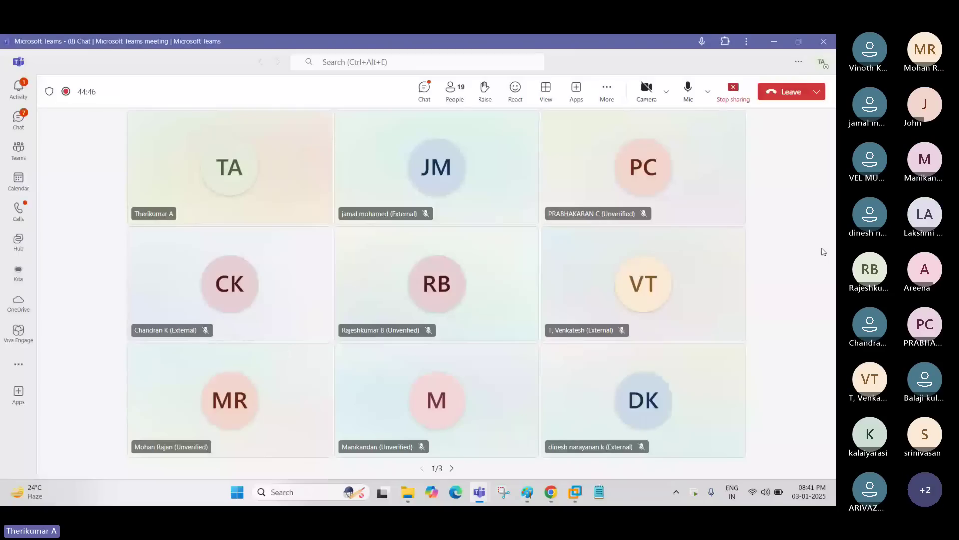
Minimize the Teams meeting and return to the intranet update service location setting on the DC1 Win Server 2016 virtual machine
left_click(774, 42)
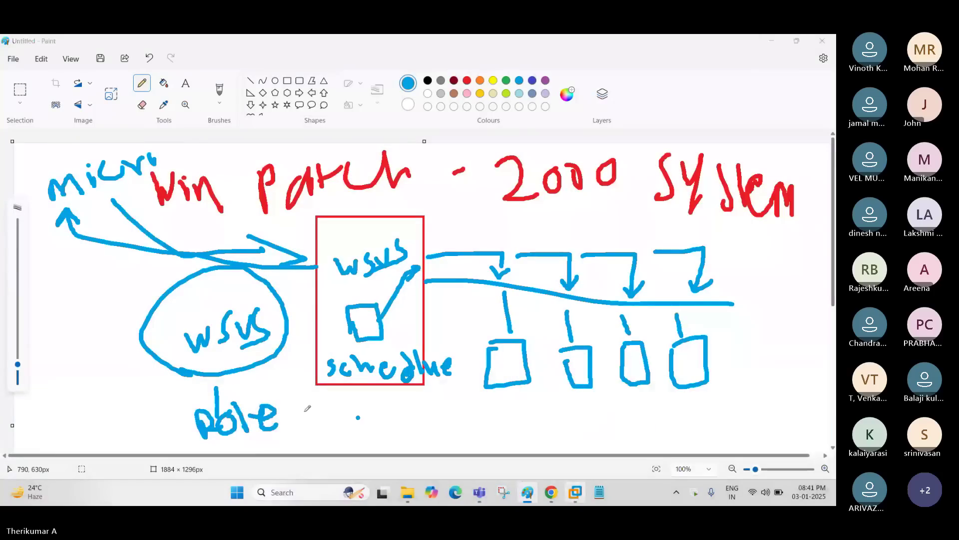
mouse_move(576, 492)
left_click(368, 412)
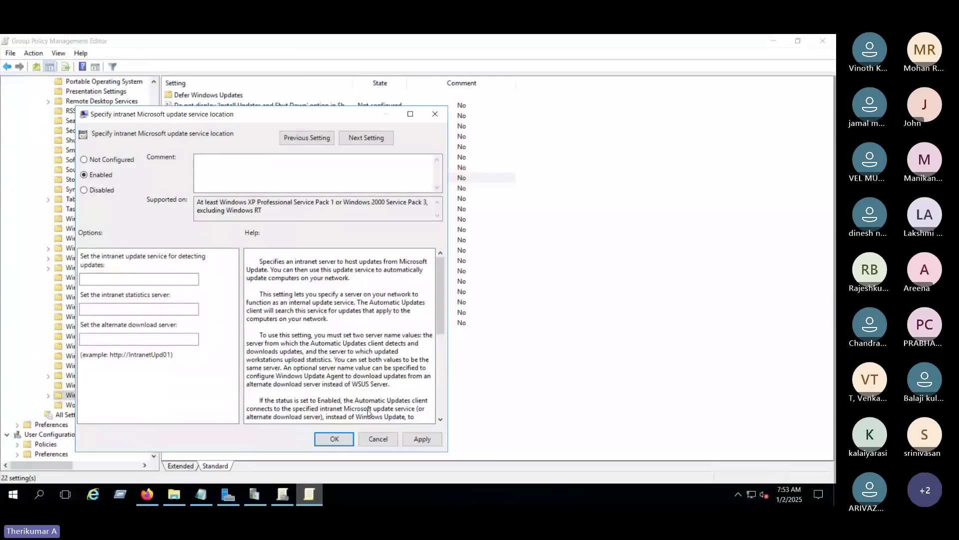
left_click(104, 281)
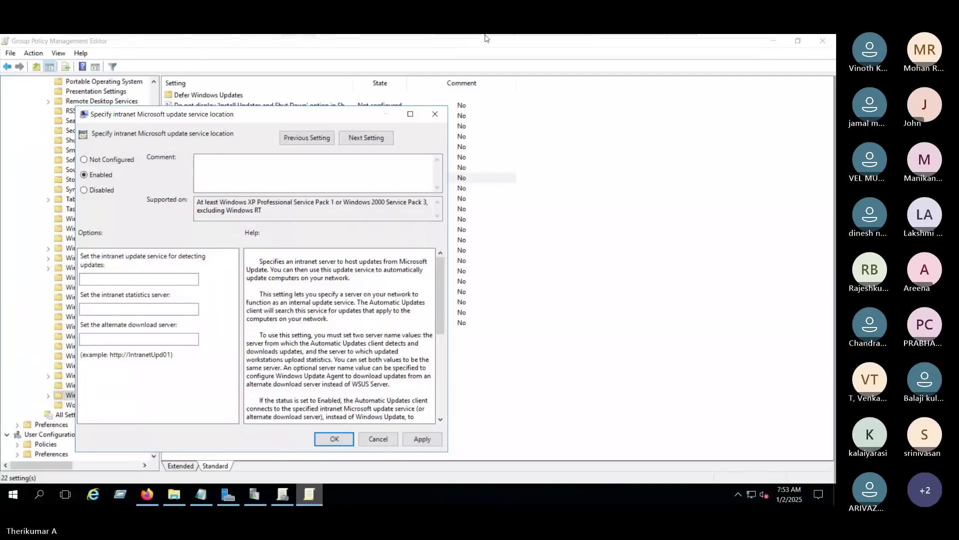
Switch to the Teams meeting to check its additional options, then return to the DC1 Win Server 2016 virtual machine
mouse_move(487, 36)
left_click(732, 44)
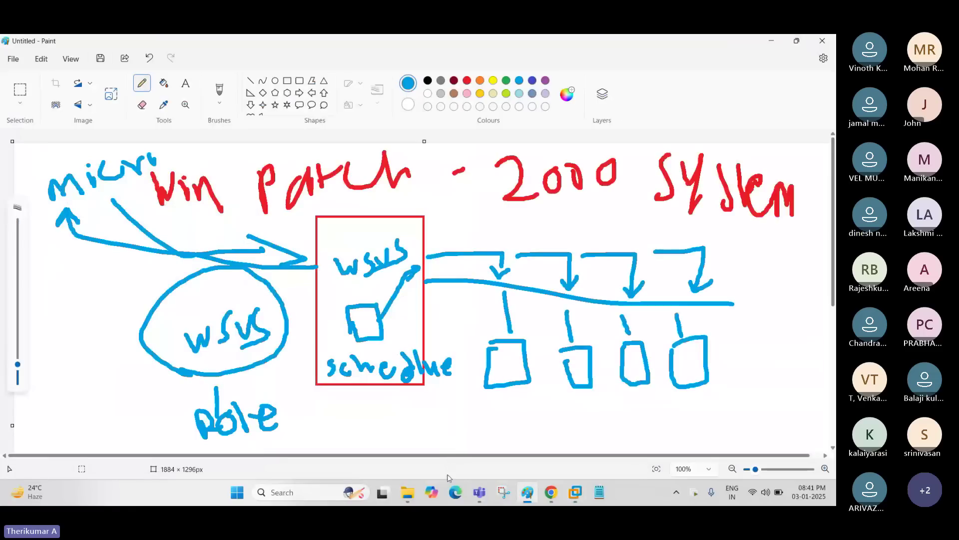
mouse_move(480, 492)
left_click(428, 446)
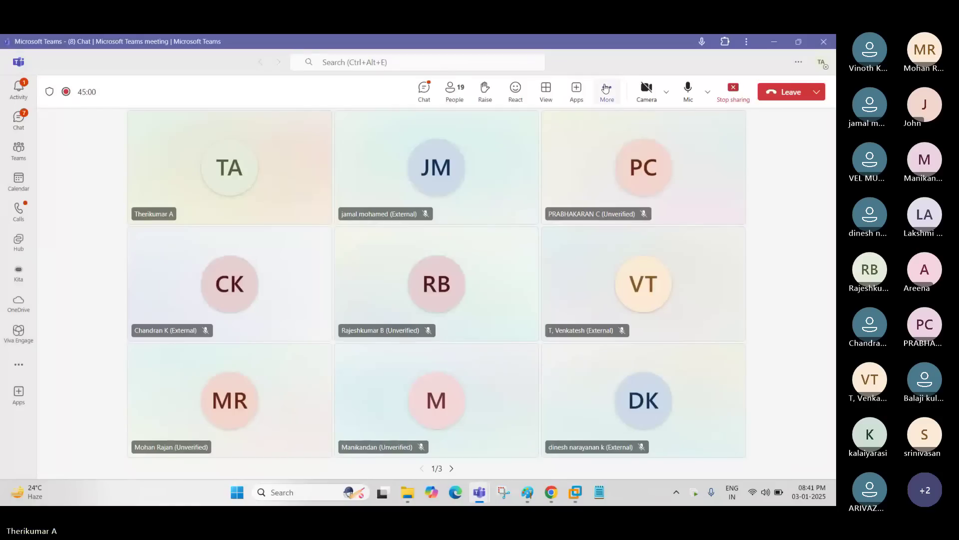
left_click(607, 90)
mouse_move(652, 122)
left_click(740, 176)
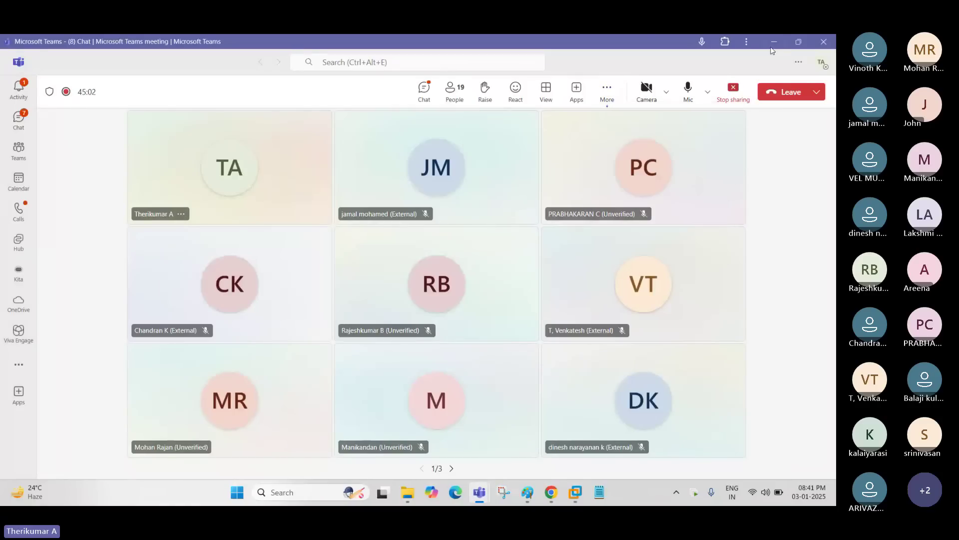
left_click(774, 42)
mouse_move(573, 499)
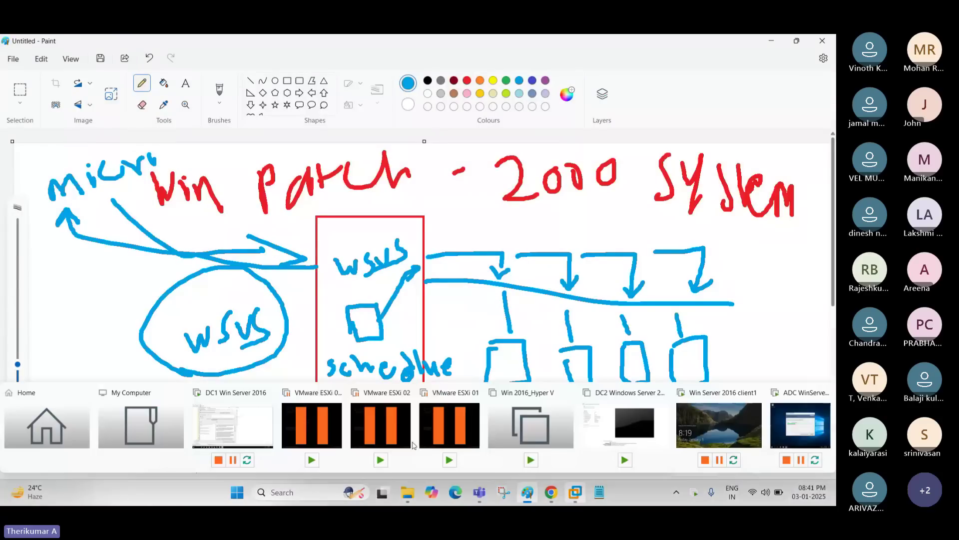
left_click(240, 425)
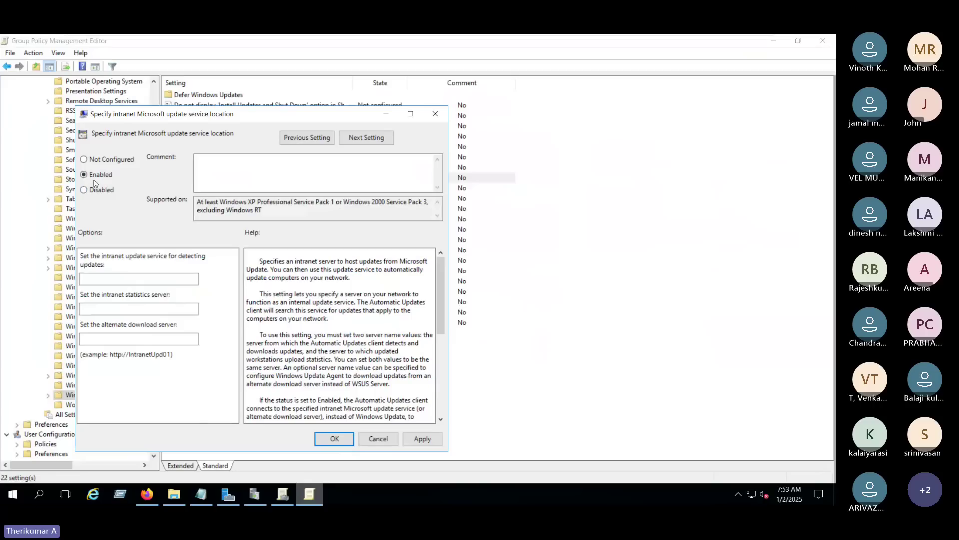
Begin the intranet update service address with "https:\\" and copy the server's full computer name from System Properties (sysdm.cpl)
left_click(110, 280)
type("https:\\\\")
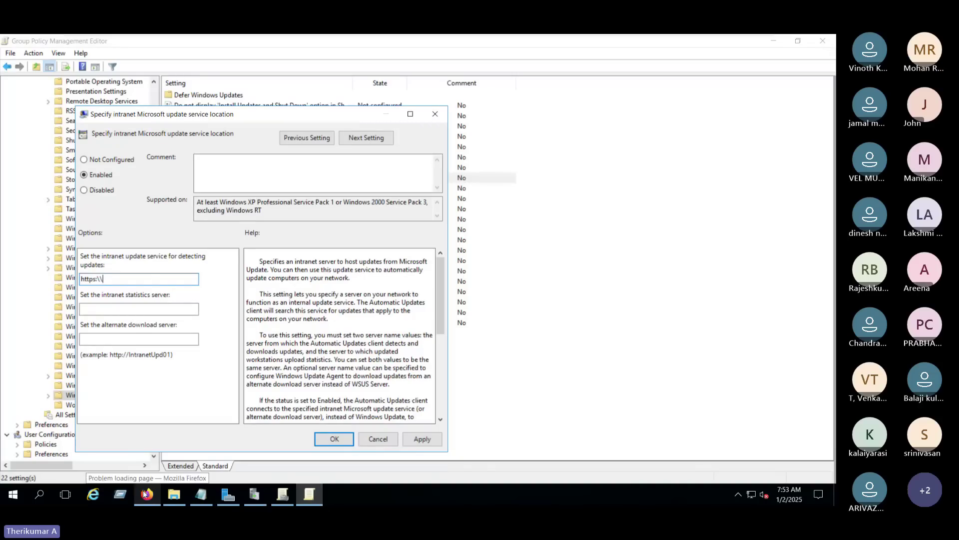
right_click(13, 494)
left_click(38, 442)
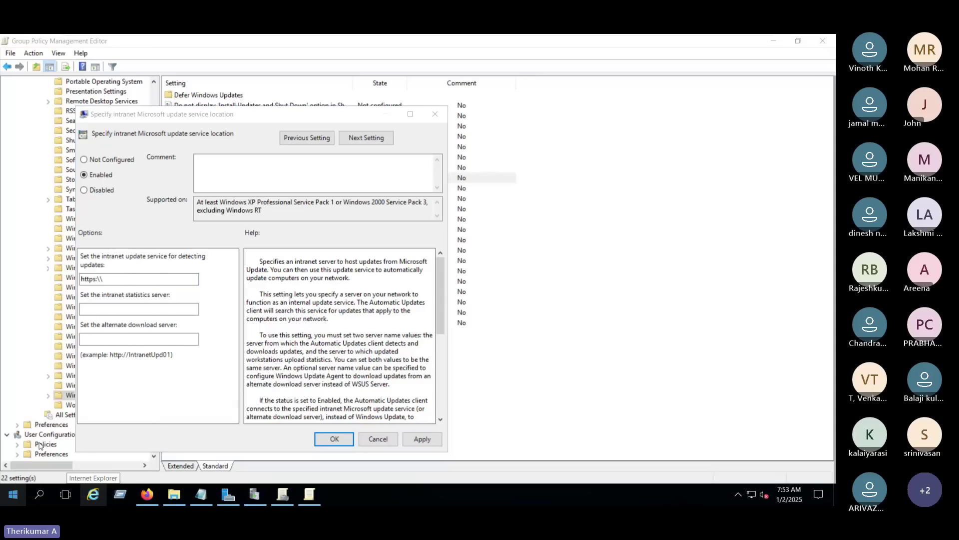
type("sysdm.cpl")
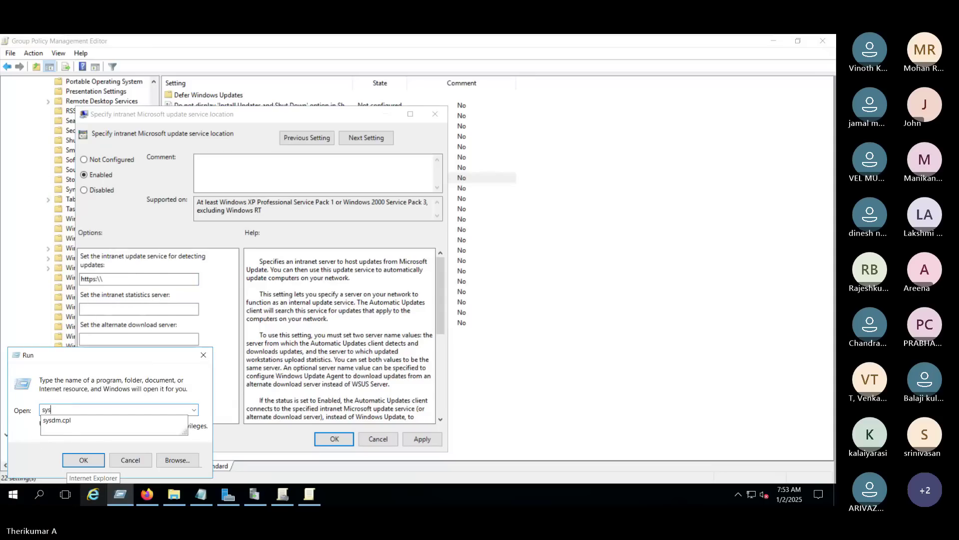
key("Return")
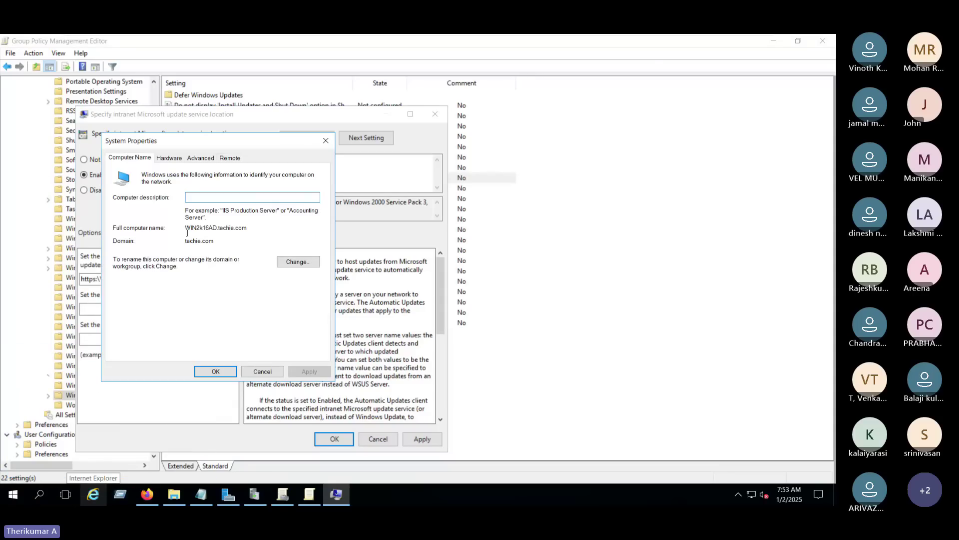
left_click_drag(253, 228, 187, 225)
right_click(187, 226)
left_click(215, 249)
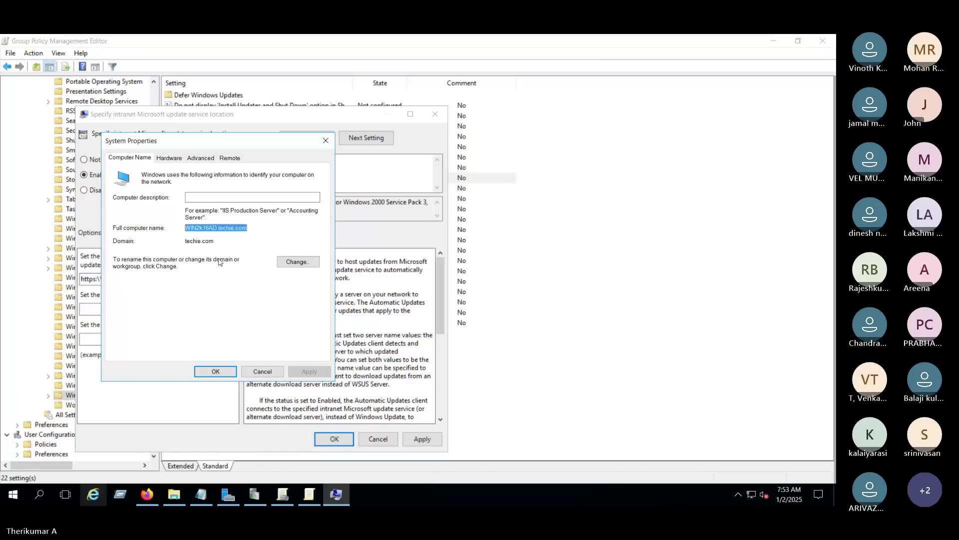
left_click(279, 373)
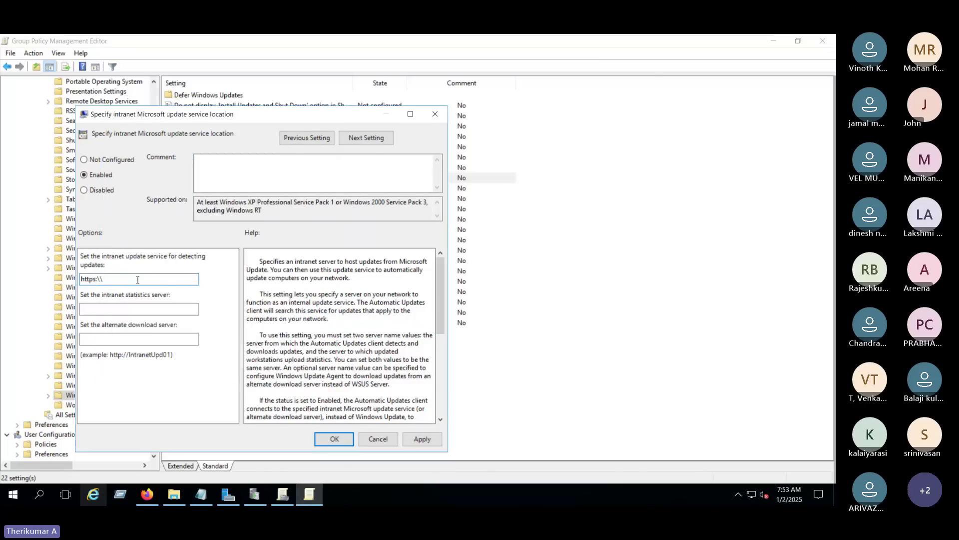
Complete the intranet update service address with the copied computer name and port 8530, giving https:\\WIN2k16AD.techie.com:8530
key("ctrl+v")
type(":85")
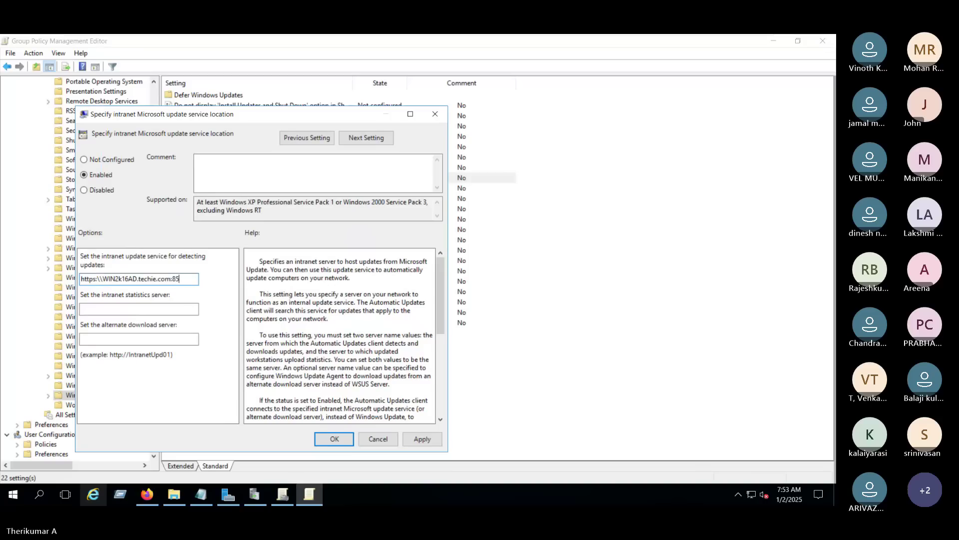
type("30")
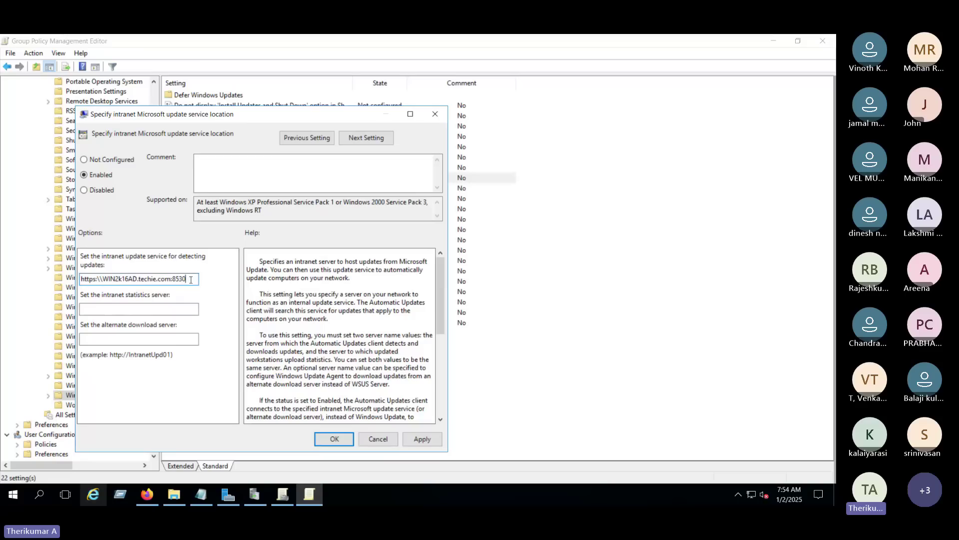
Copy the update service address into the intranet statistics server setting and apply the policy changes
left_click_drag(191, 280, 79, 280)
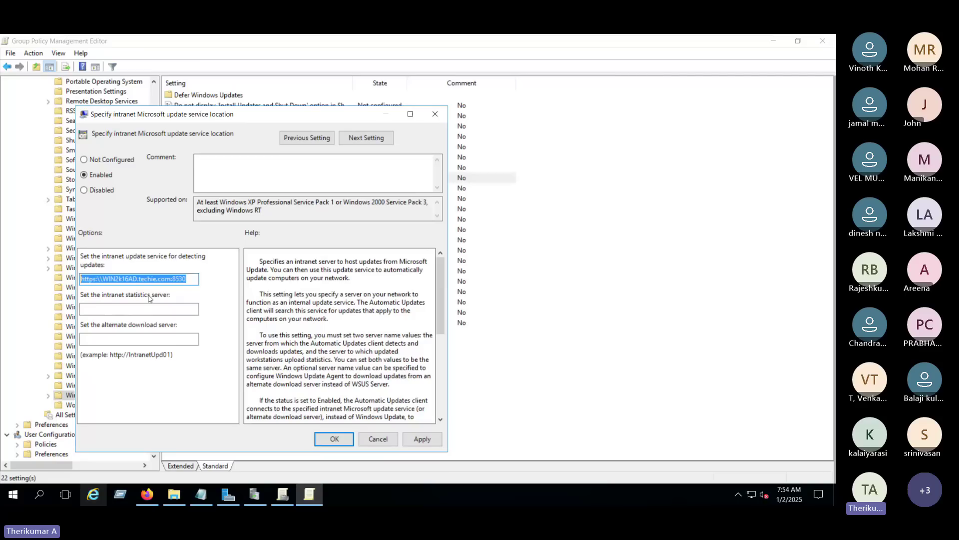
left_click(124, 309)
key("ctrl+v")
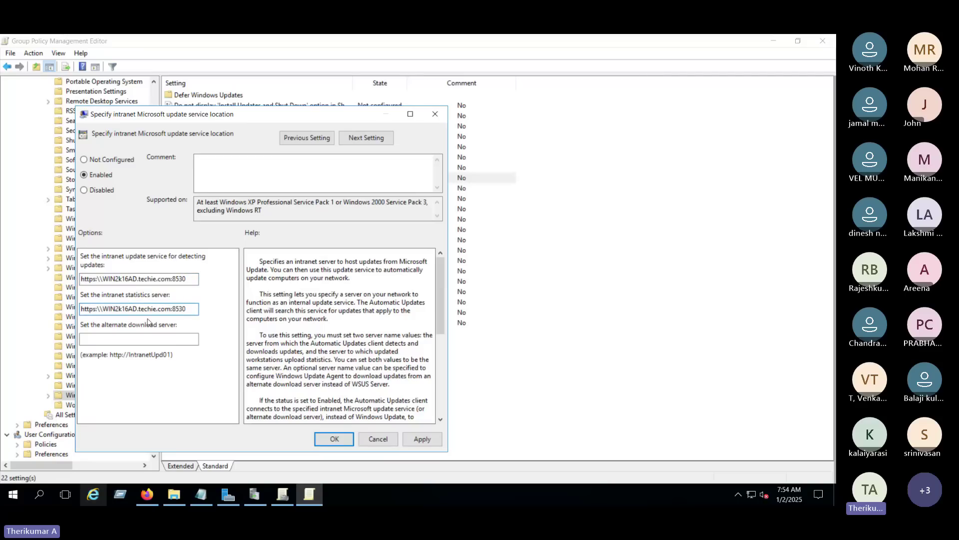
double_click(123, 313)
left_click(123, 313)
left_click(421, 438)
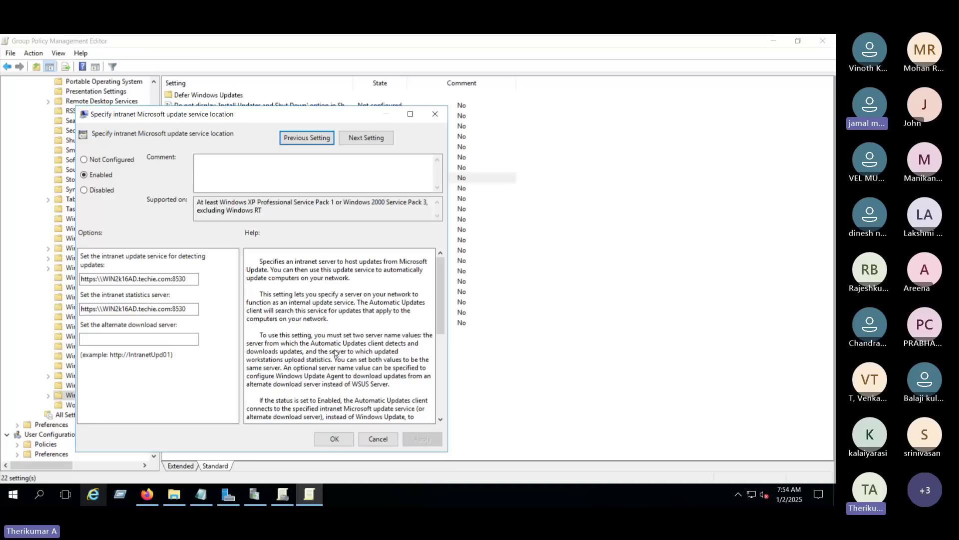
left_click(104, 279)
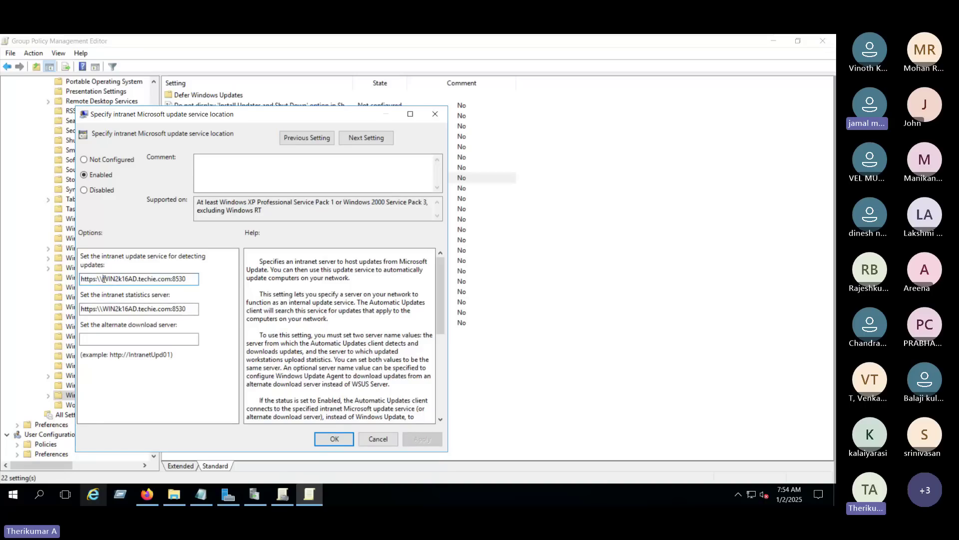
key("BackSpace")
key("BackSpace")
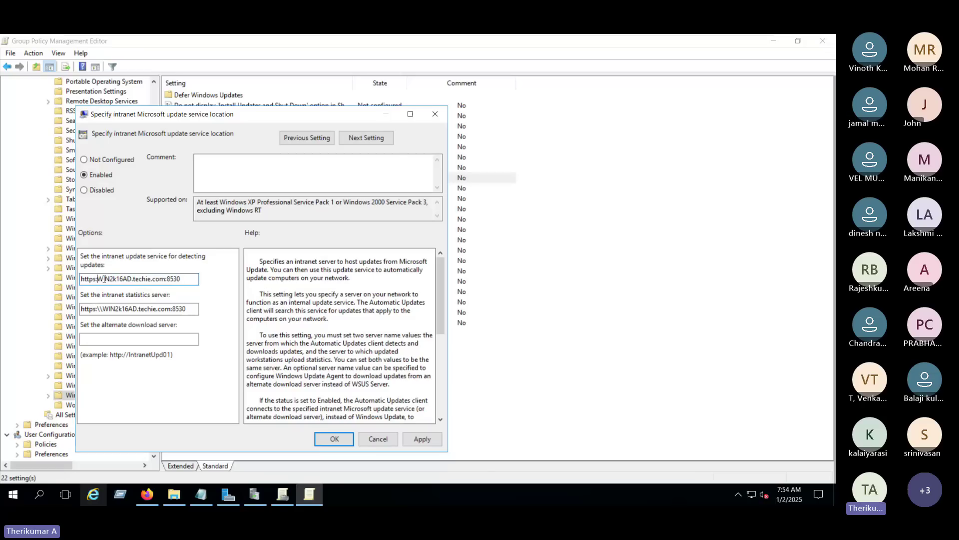
type("//")
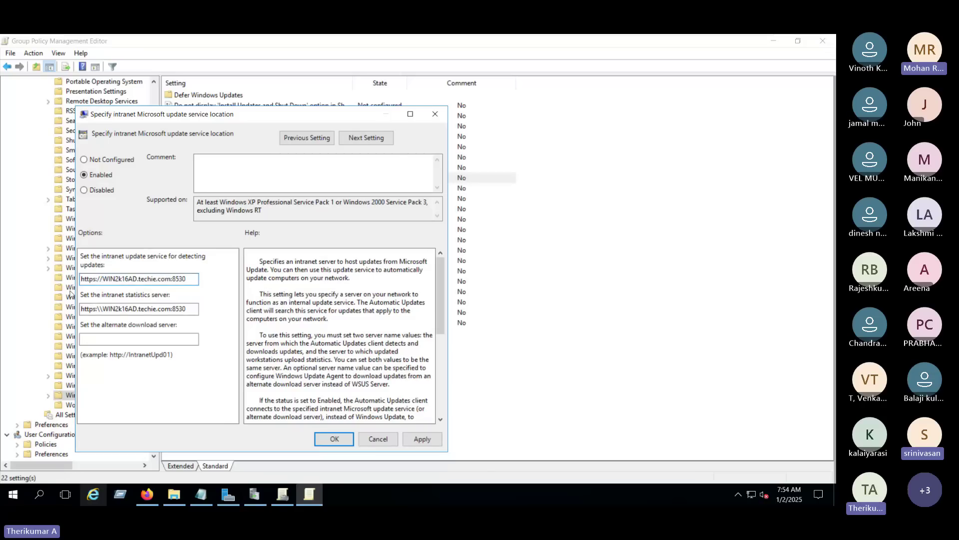
left_click(102, 309)
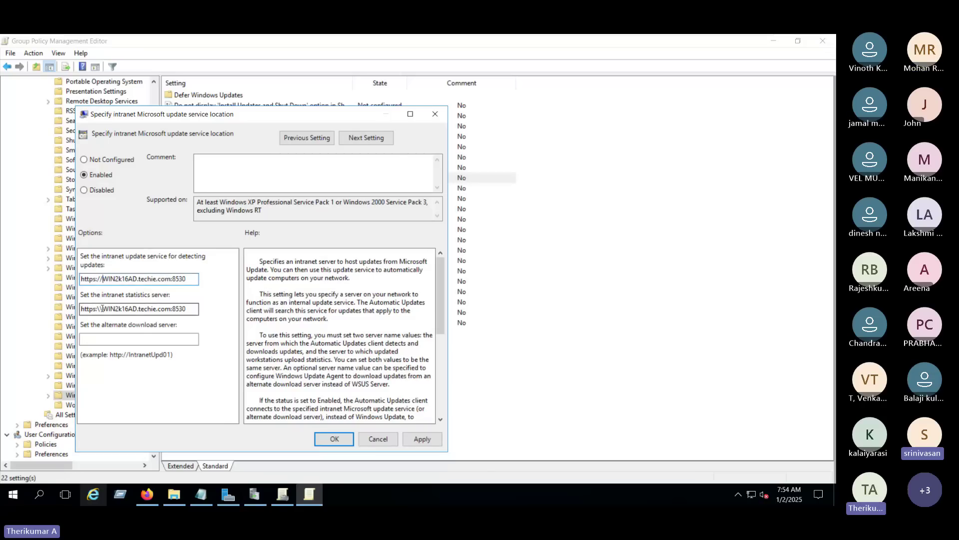
left_click(102, 308)
key("BackSpace")
key("BackSpace")
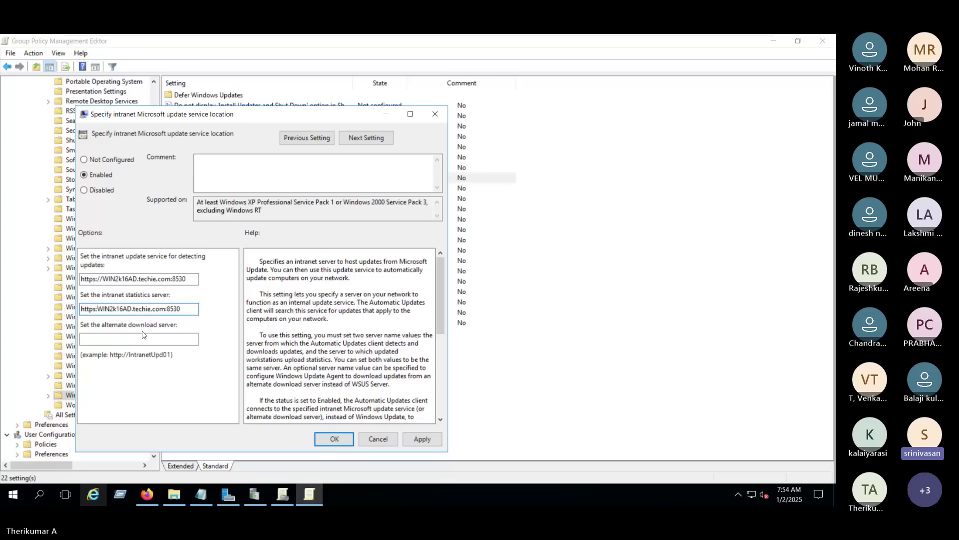
type("//")
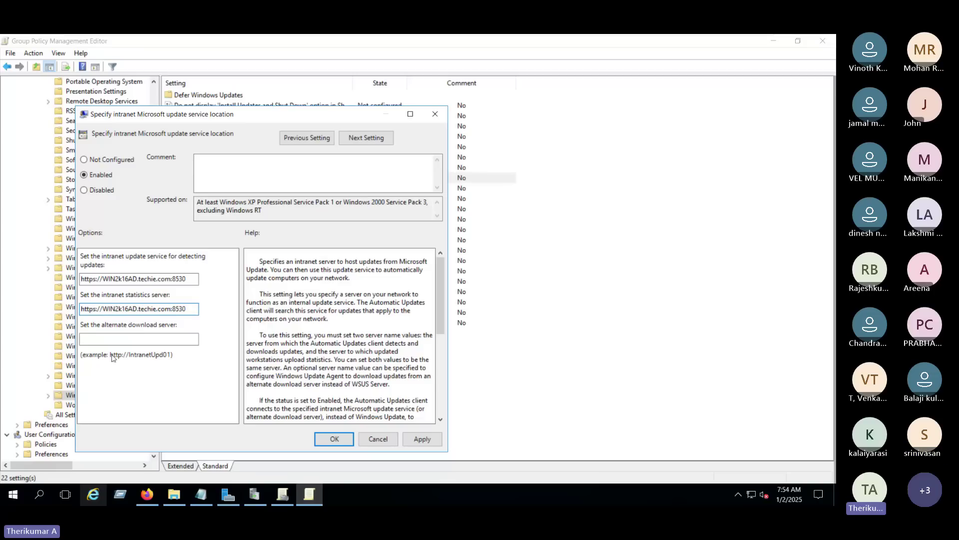
Check the server name and port in the intranet update service address, and save and close the policy setting
left_click(103, 280)
left_click_drag(103, 279, 171, 279)
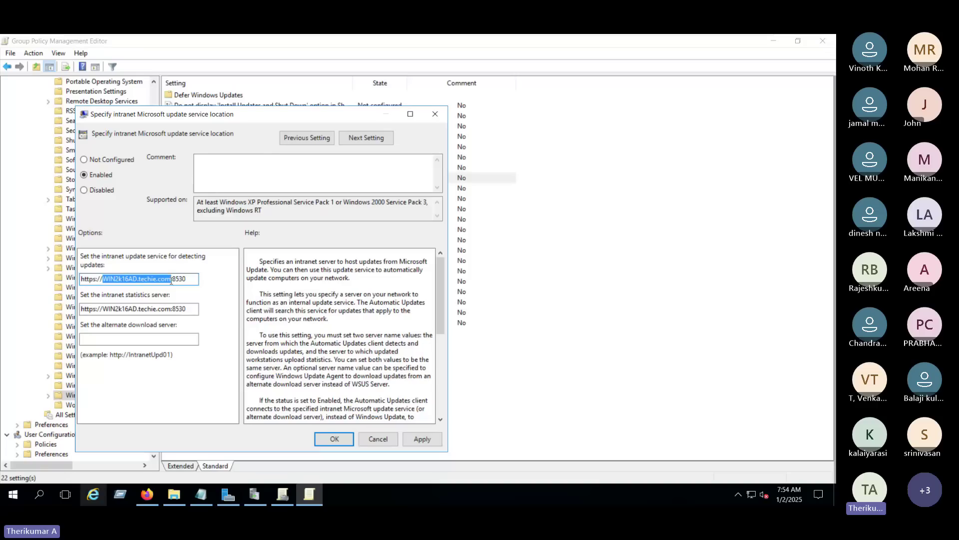
left_click(189, 278)
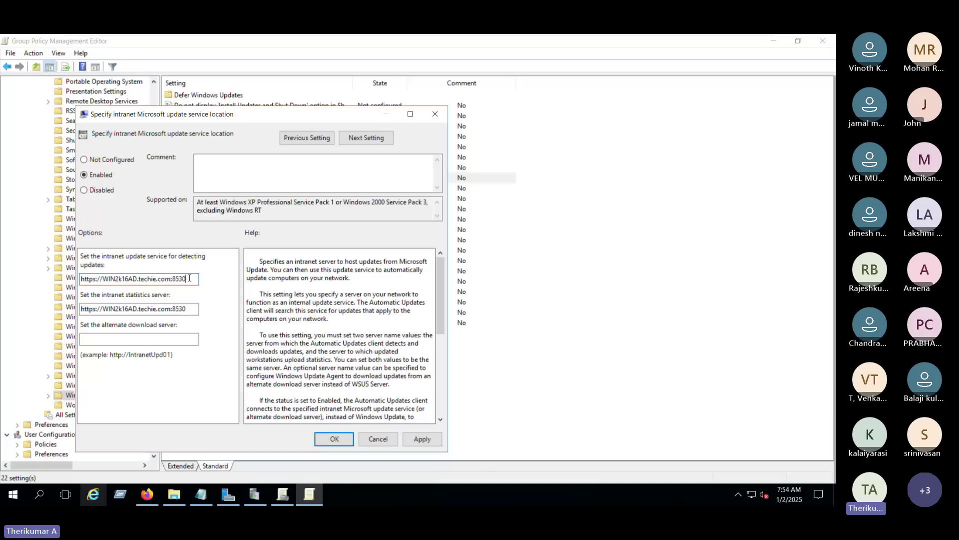
left_click_drag(189, 279, 170, 278)
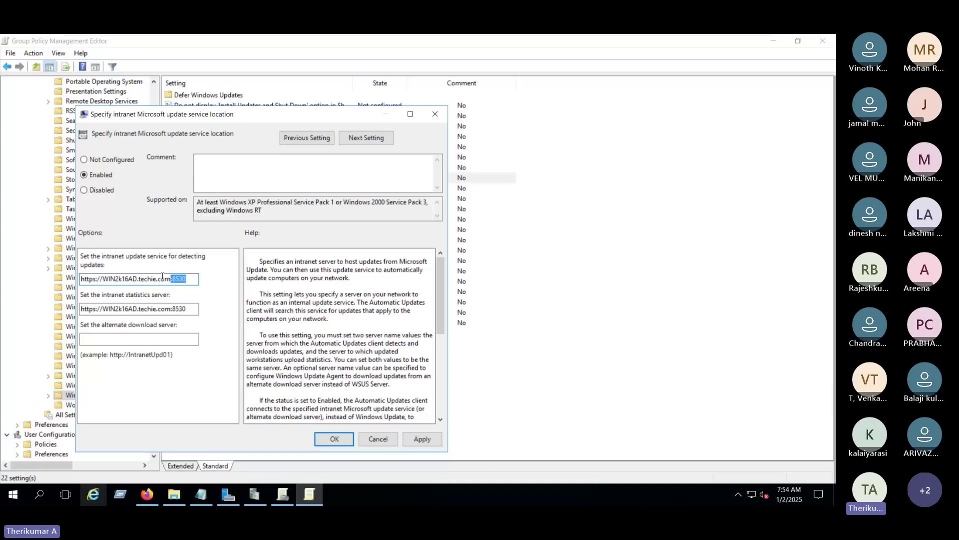
left_click(335, 439)
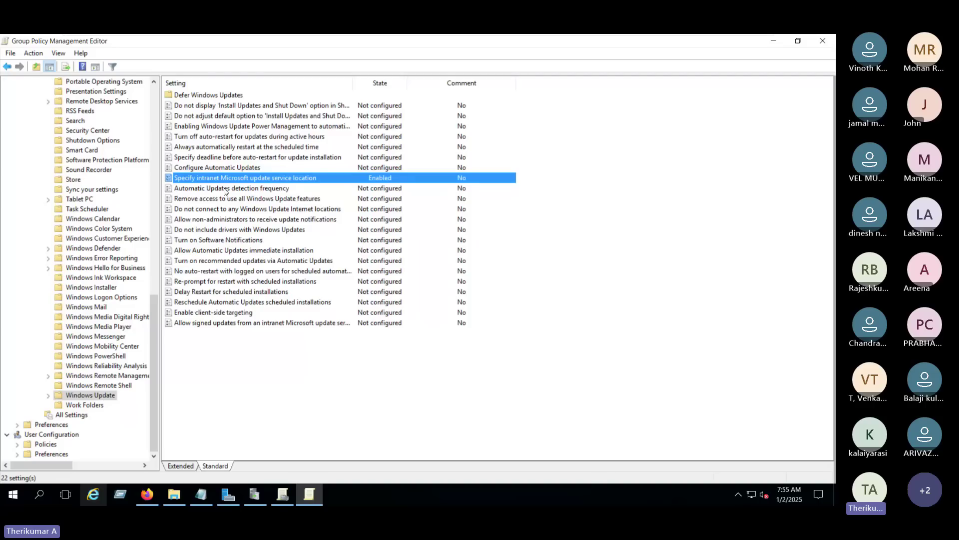
Open the Configure Automatic Updates policy, enable it and view the available automatic updating modes
double_click(218, 172)
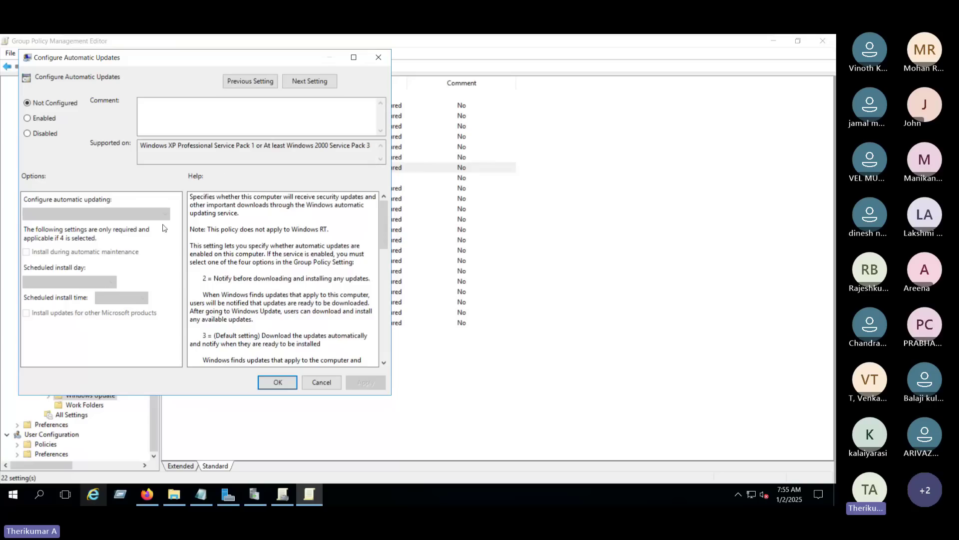
left_click(37, 119)
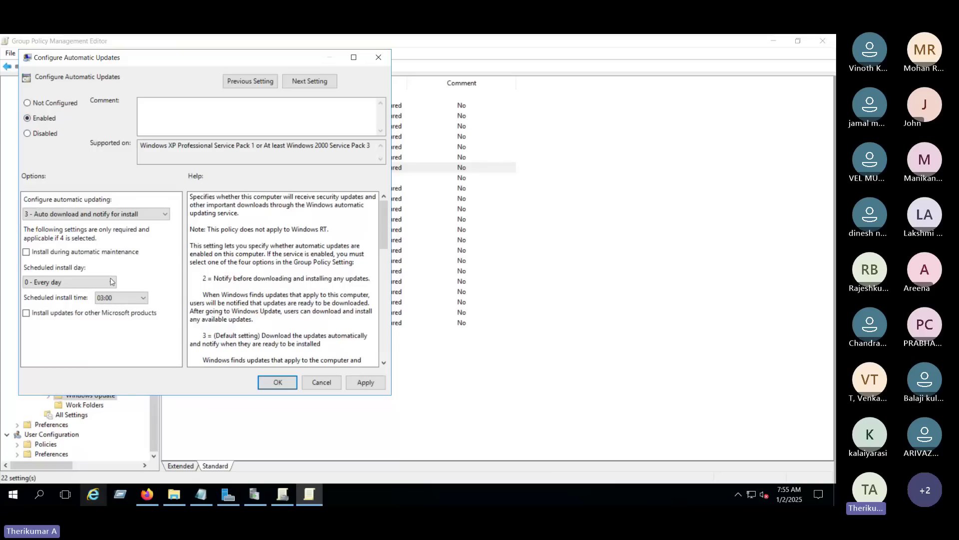
left_click(61, 218)
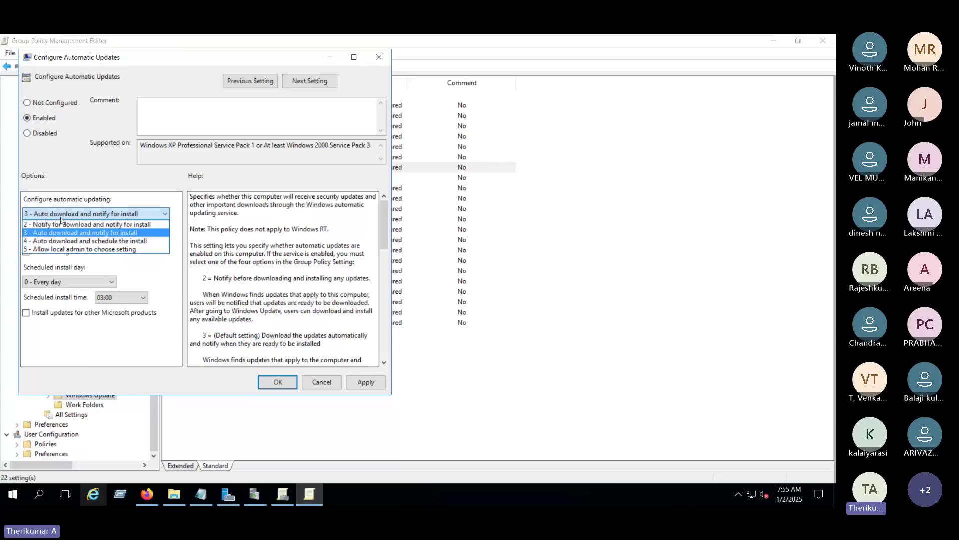
left_click(61, 218)
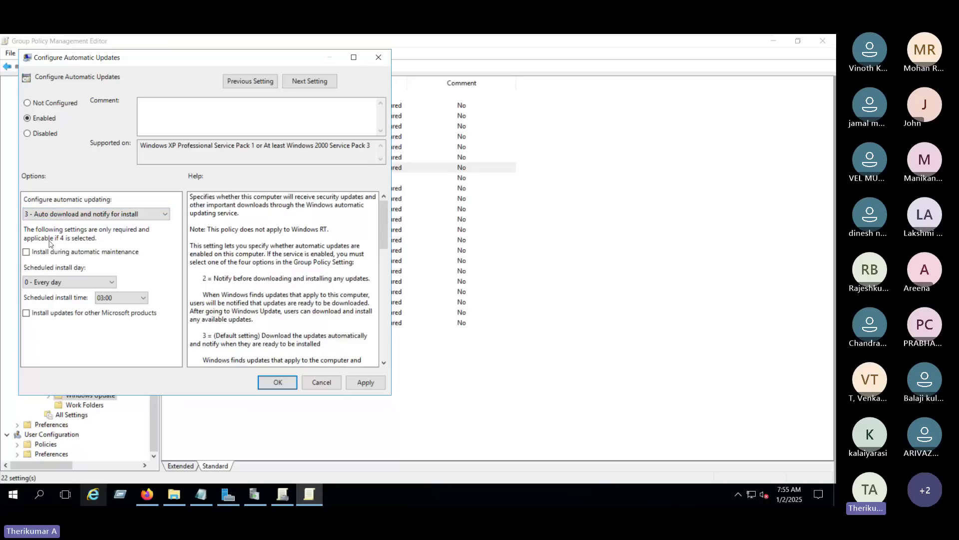
Try automatic updating modes 2, 3, 4 and 5 in turn, and return to 3 - Auto download and notify for install
left_click(60, 218)
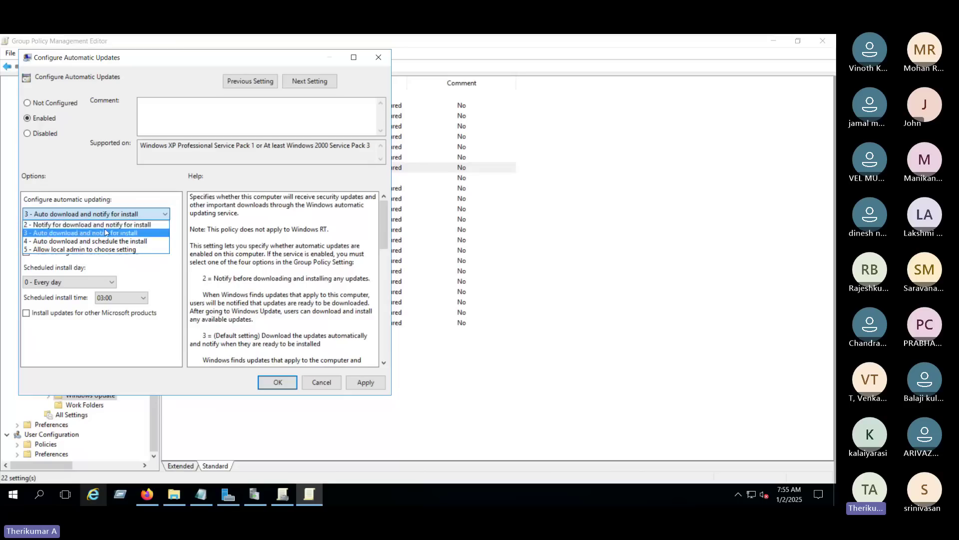
left_click(130, 225)
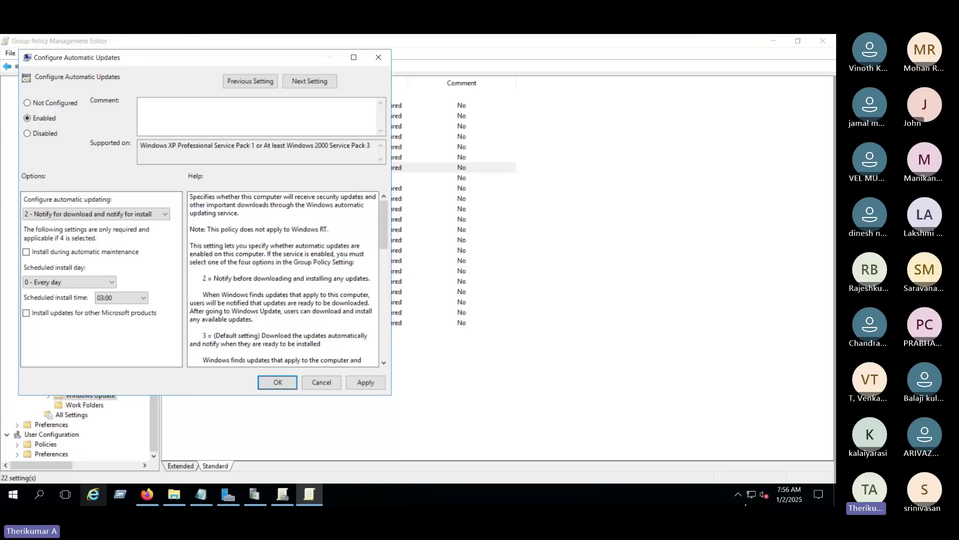
left_click(128, 216)
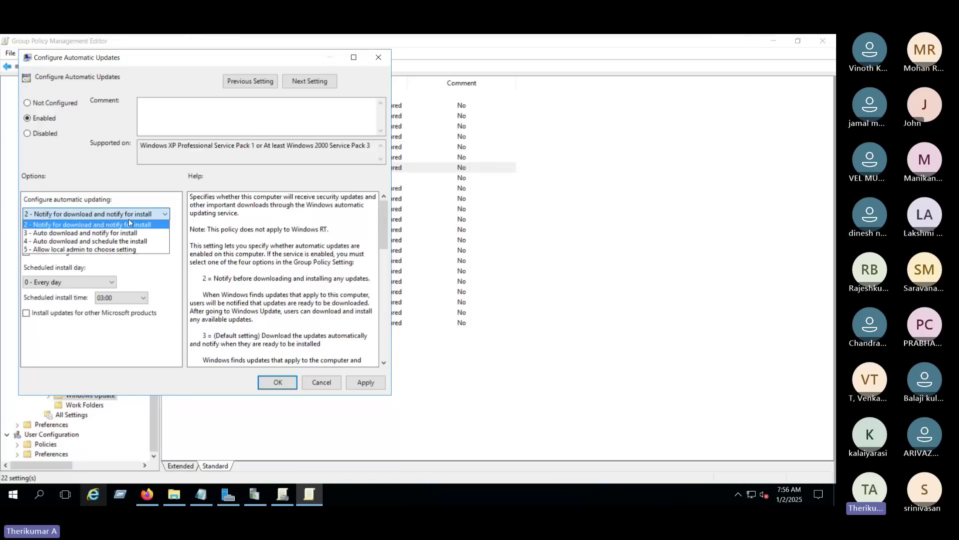
left_click(121, 233)
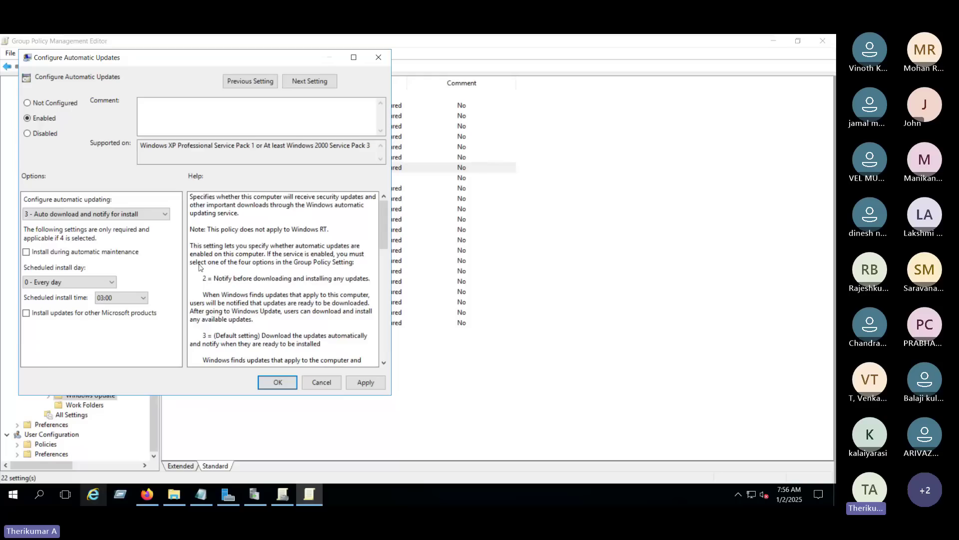
left_click(78, 214)
left_click(75, 241)
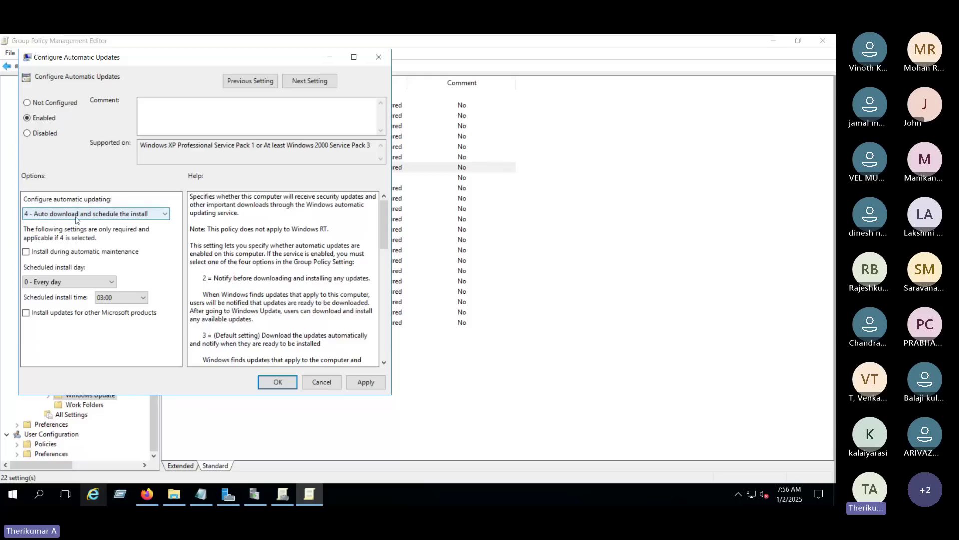
left_click(133, 220)
key("Down")
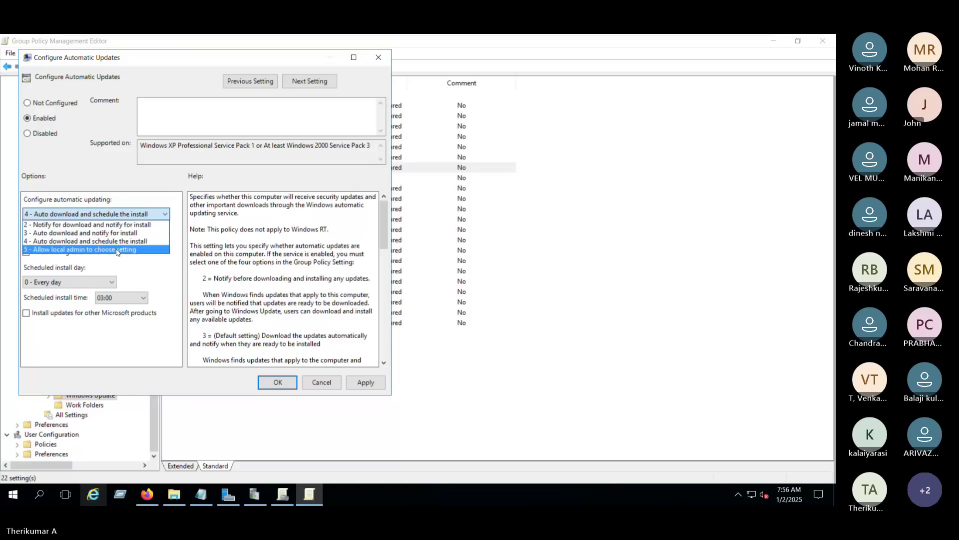
key("Return")
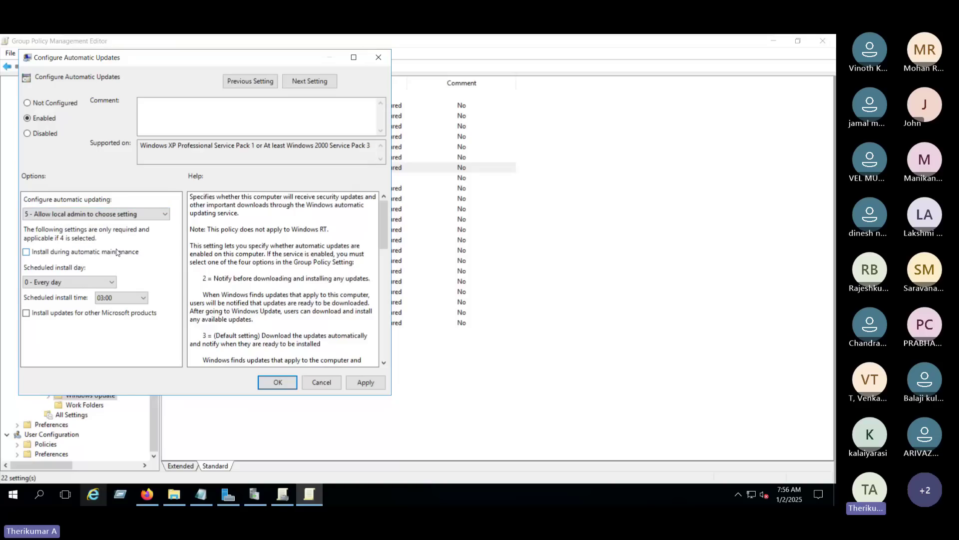
left_click(96, 219)
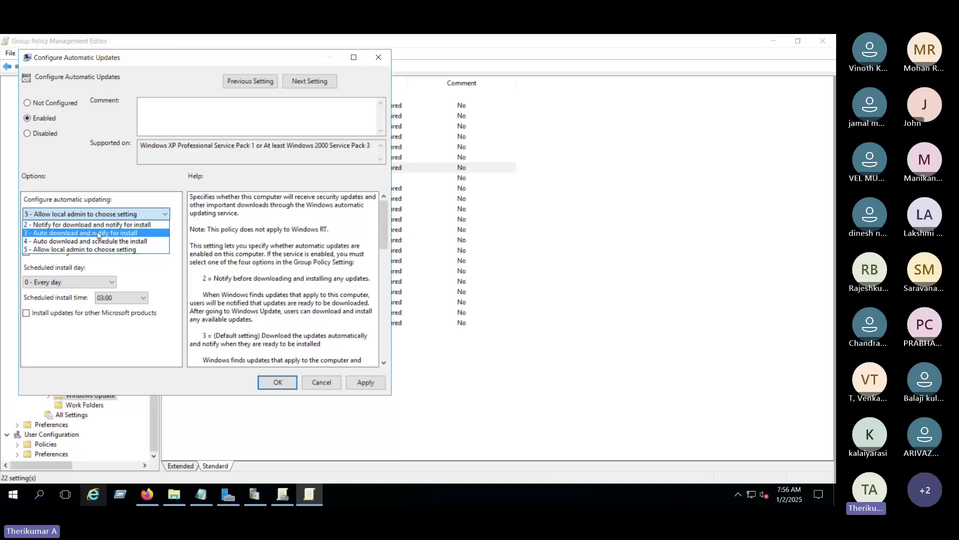
left_click(99, 233)
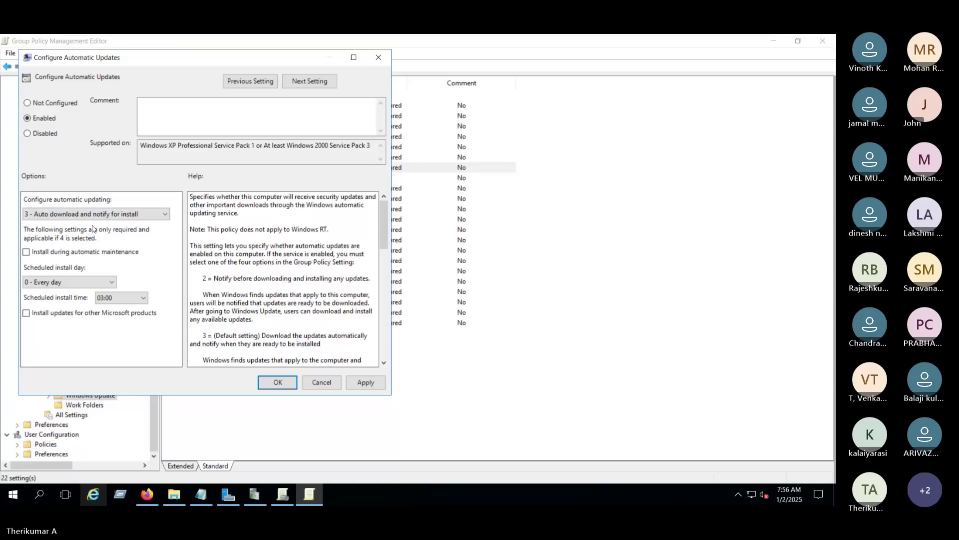
Examine the available choices for the scheduled install day and the scheduled install time
left_click(86, 283)
left_click(86, 283)
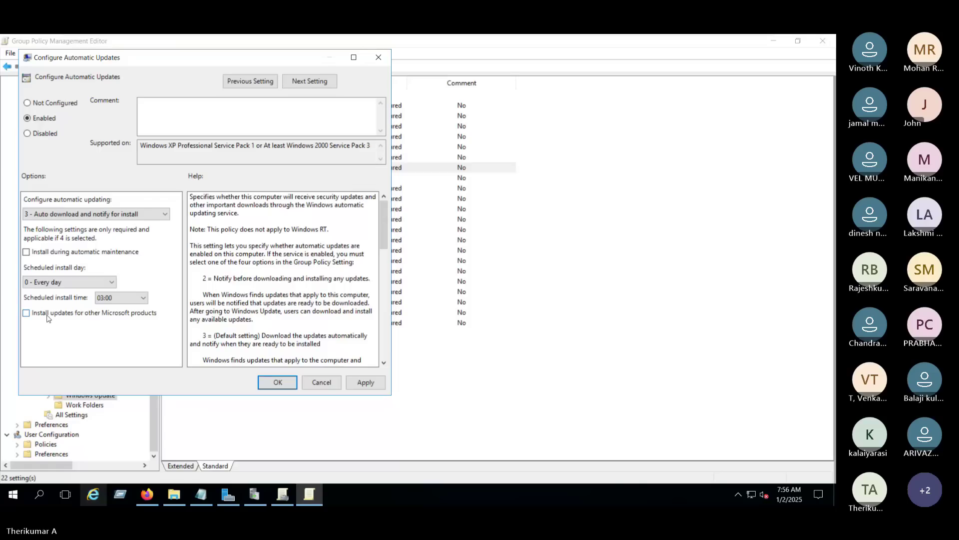
left_click(68, 282)
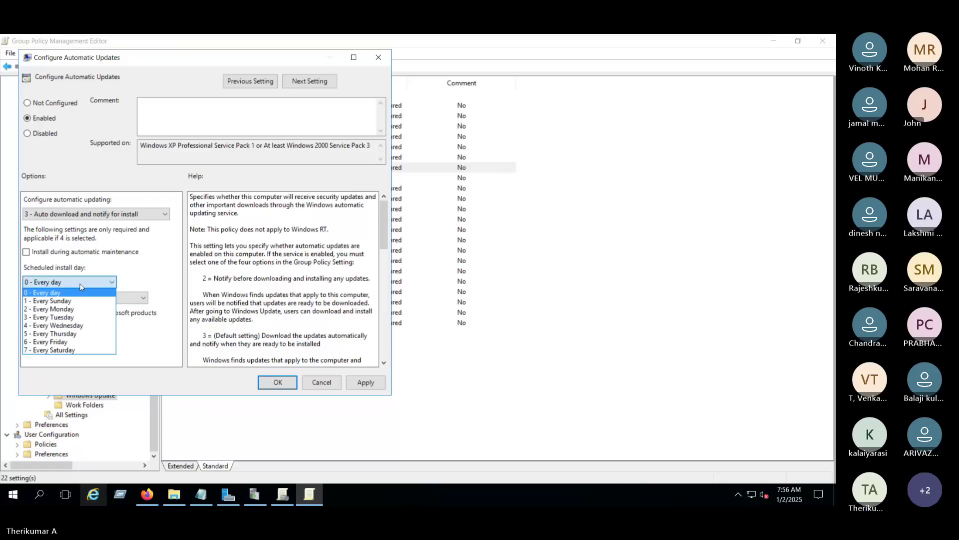
left_click(121, 257)
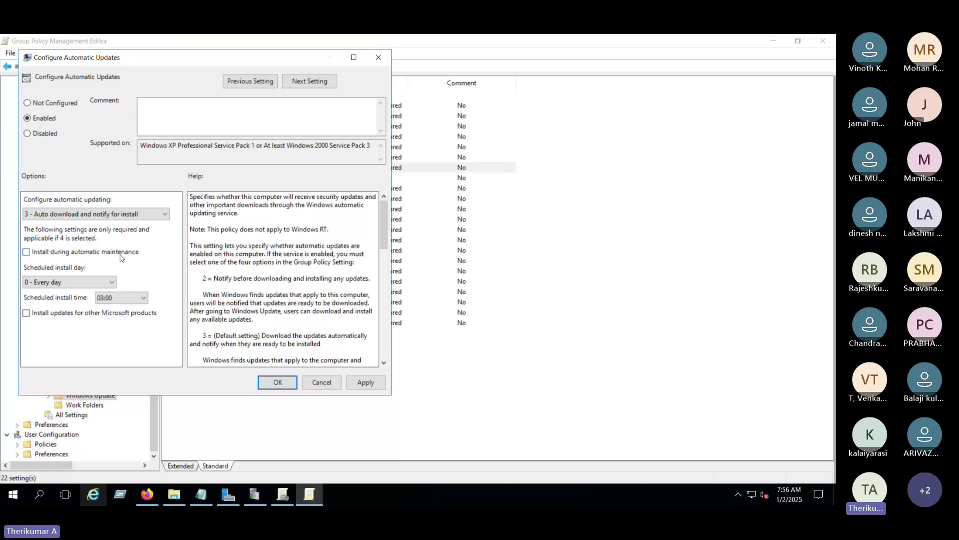
left_click(133, 297)
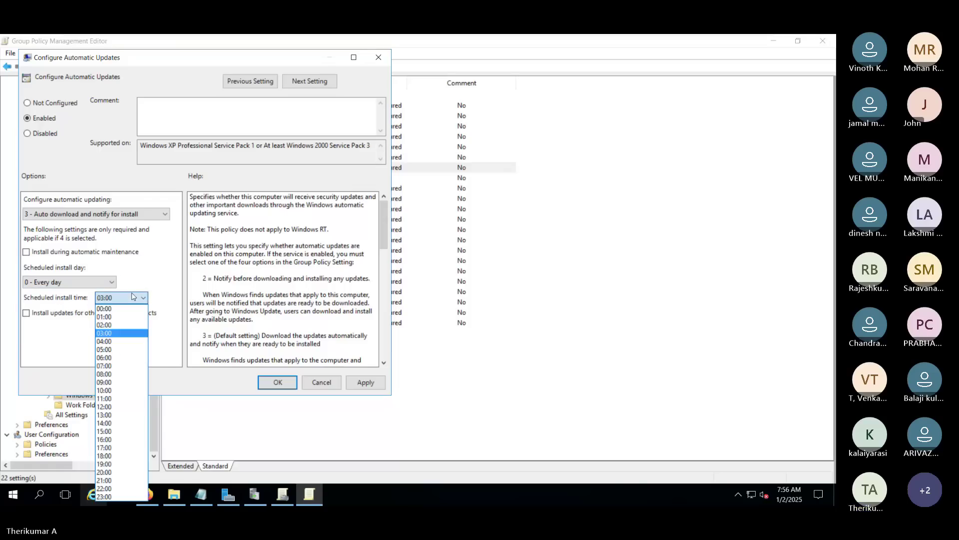
left_click(133, 297)
Try 7 - Every Saturday, 0 - Every day and 1 - Every Sunday as the scheduled install day
left_click(86, 281)
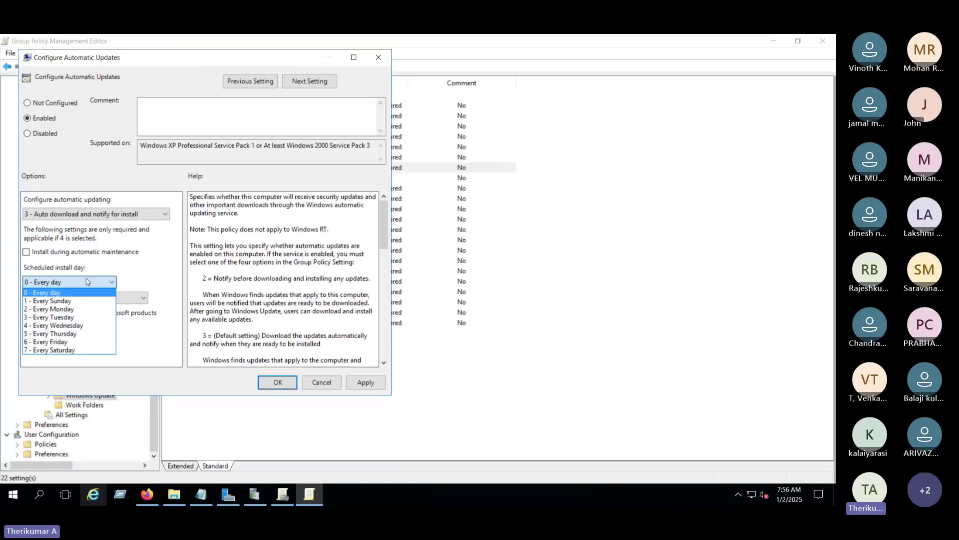
left_click(64, 350)
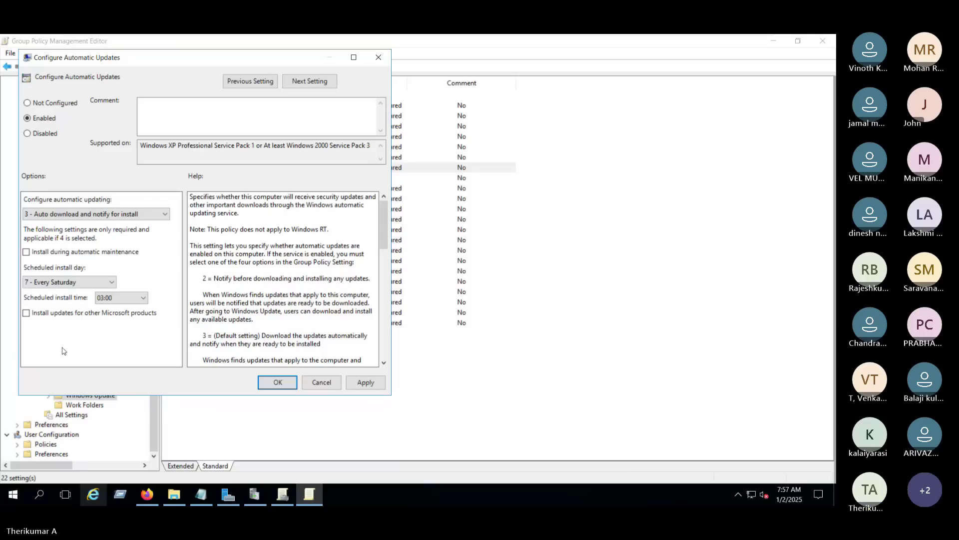
left_click(70, 281)
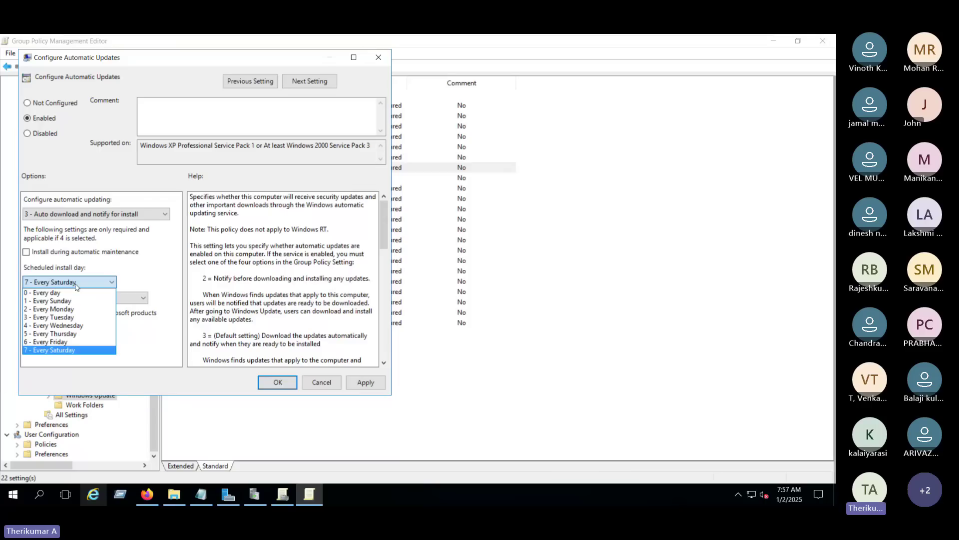
left_click(50, 291)
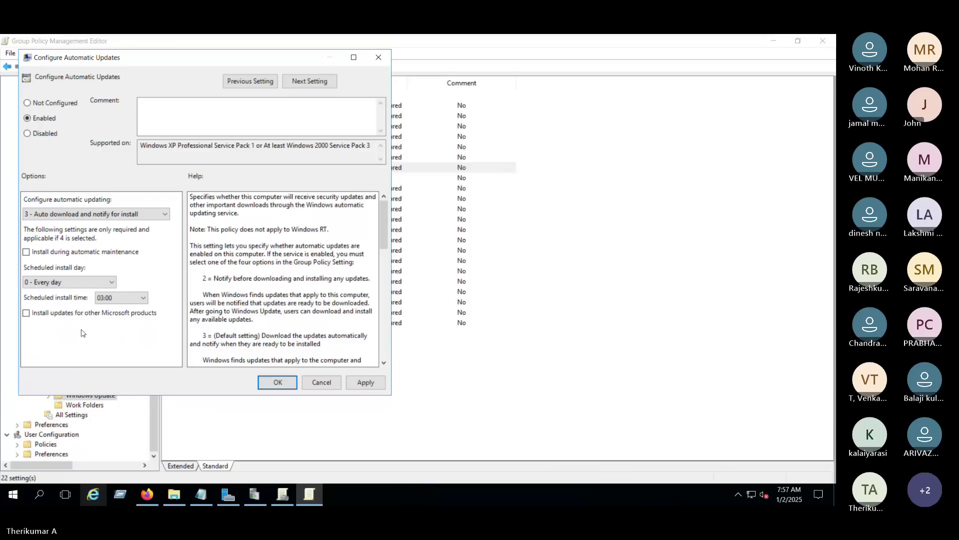
left_click(70, 283)
left_click(61, 299)
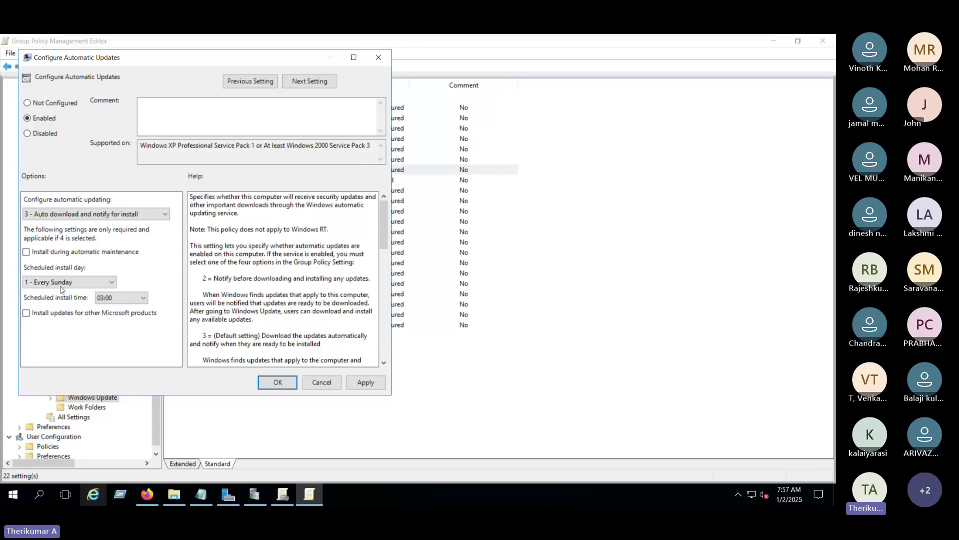
Set the scheduled install day to 6 - Every Friday
left_click(61, 283)
left_click(55, 341)
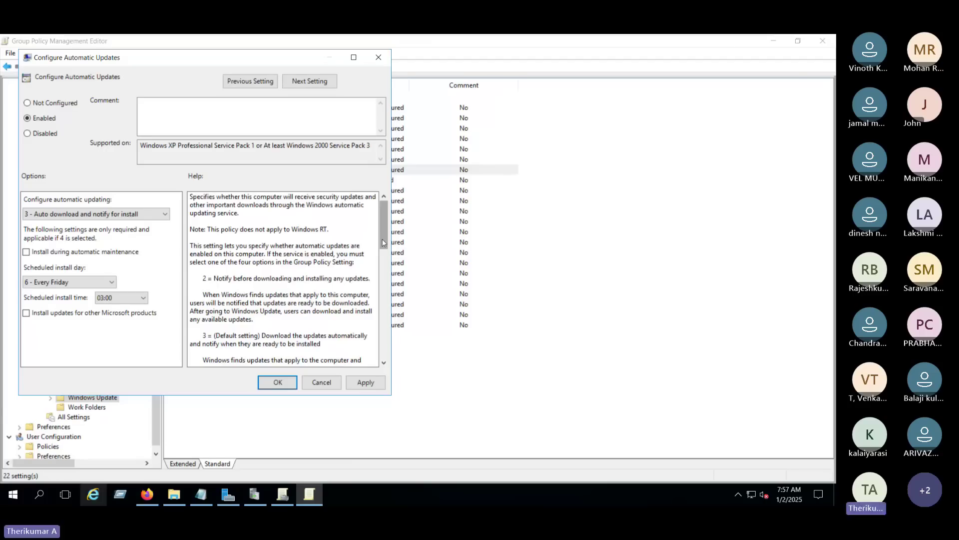
left_click_drag(384, 245, 92, 306)
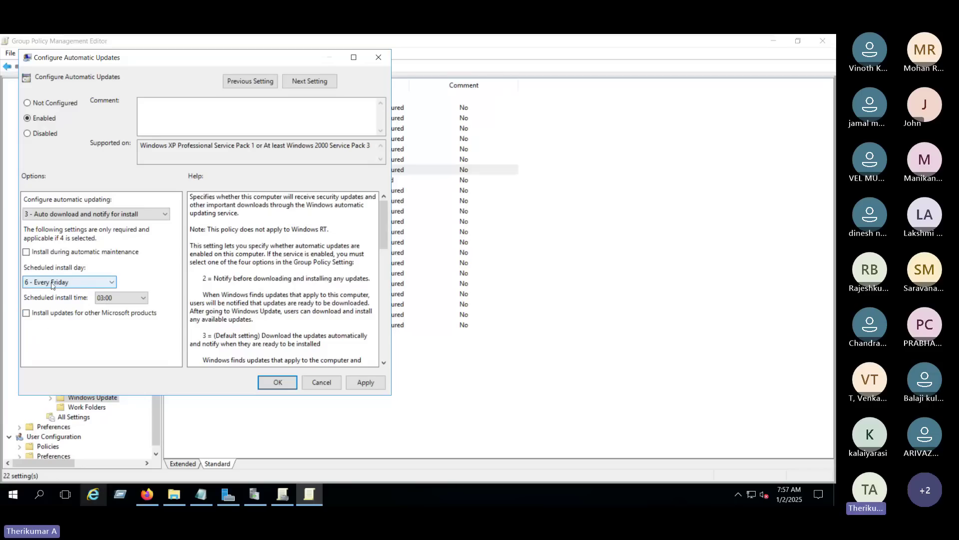
Review the automatic updating modes, select 3 - Auto download and notify for install, and apply the policy changes
left_click(63, 215)
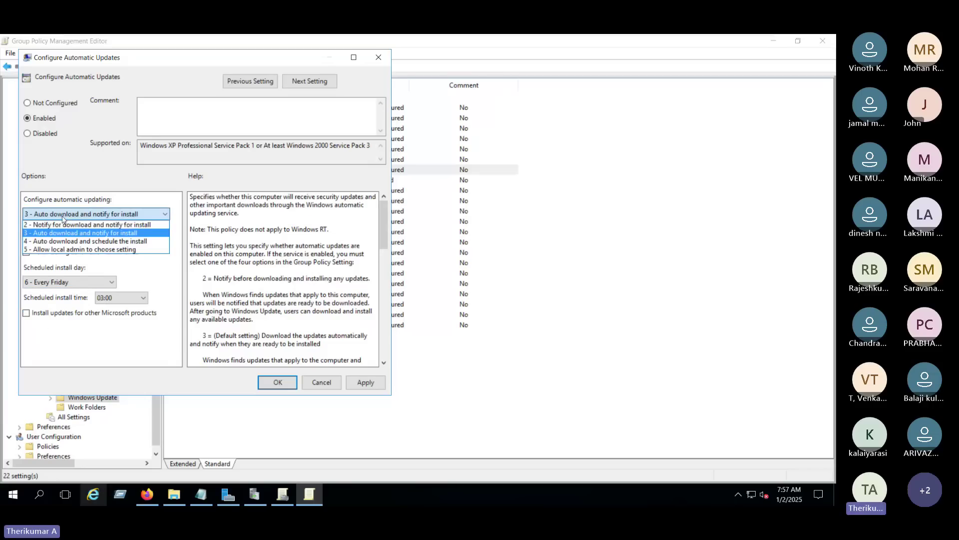
key("Up")
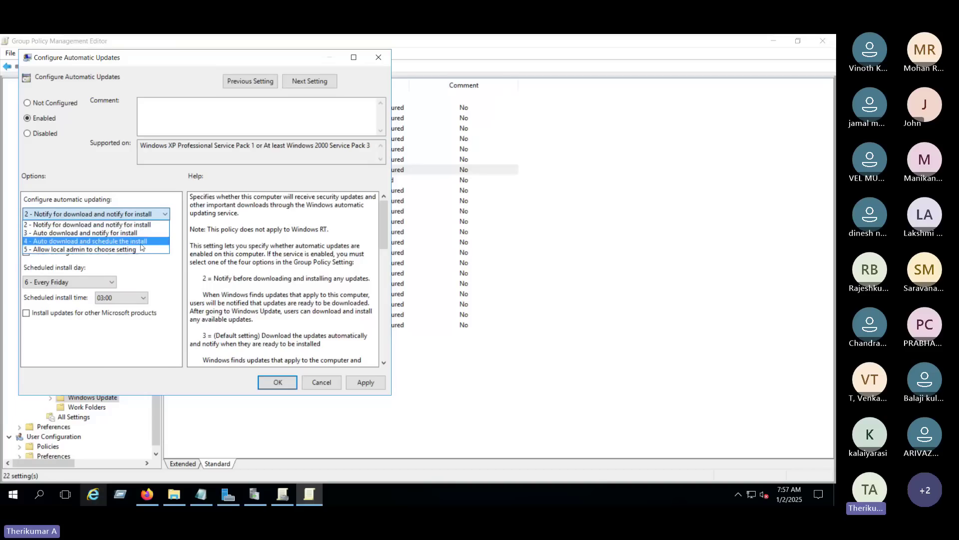
left_click(110, 233)
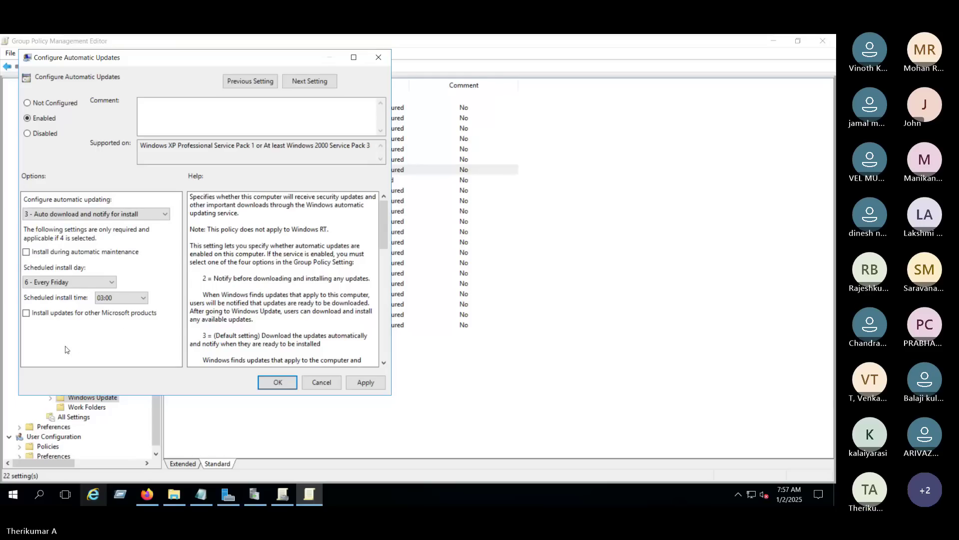
left_click(365, 383)
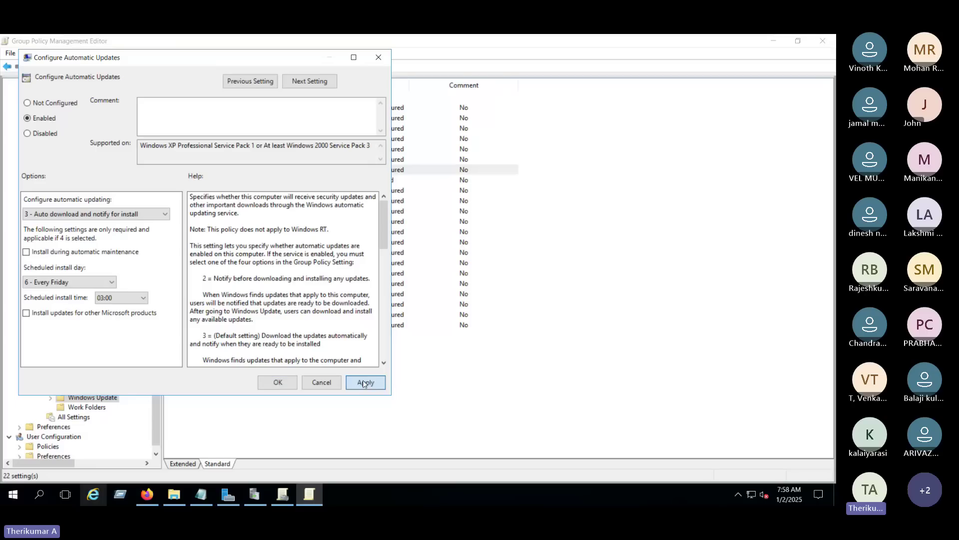
Review the help text on the automatic updating modes and close the Configure Automatic Updates policy with its settings kept
scroll(373, 221, "down", 10)
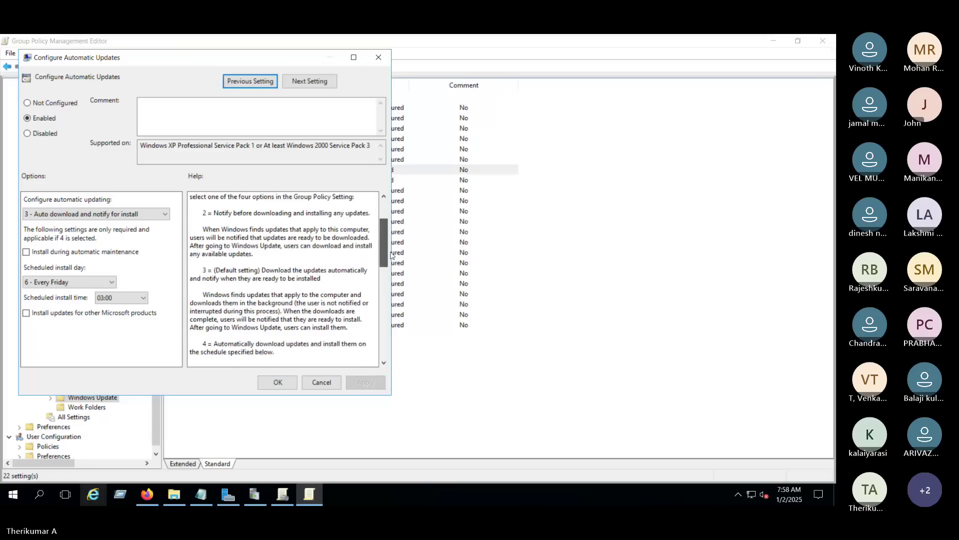
scroll(374, 221, "up", 10)
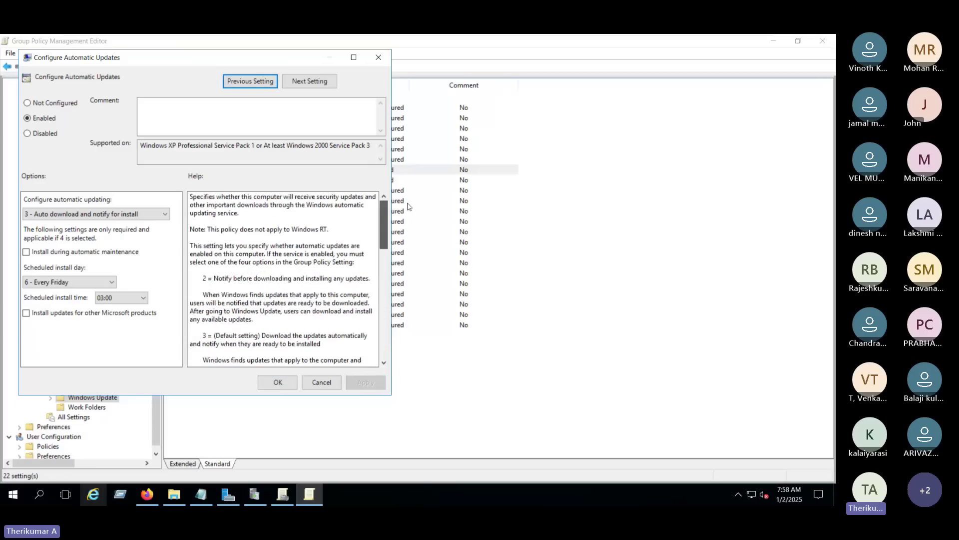
left_click(273, 384)
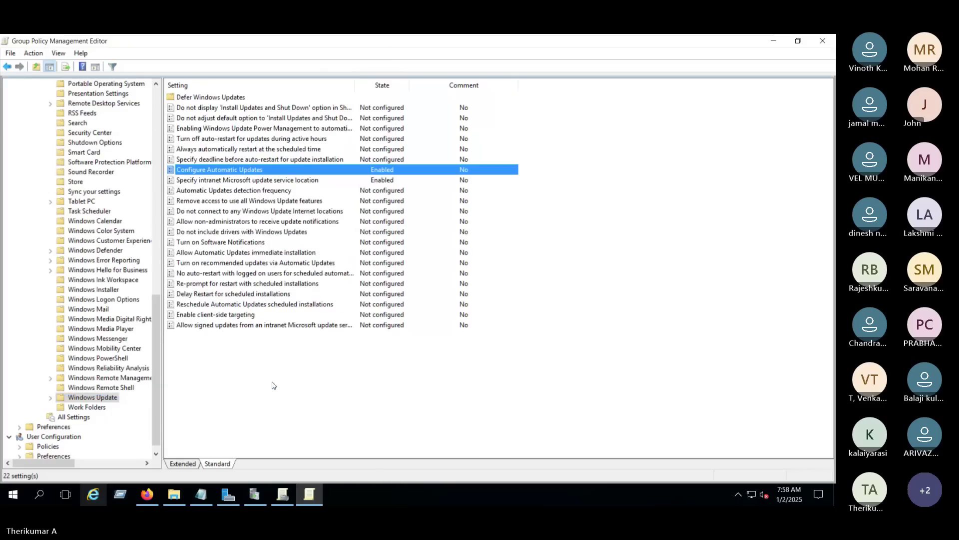
Enable the Automatic Updates detection frequency policy with a 1-hour update check interval, and save it
left_click(227, 192)
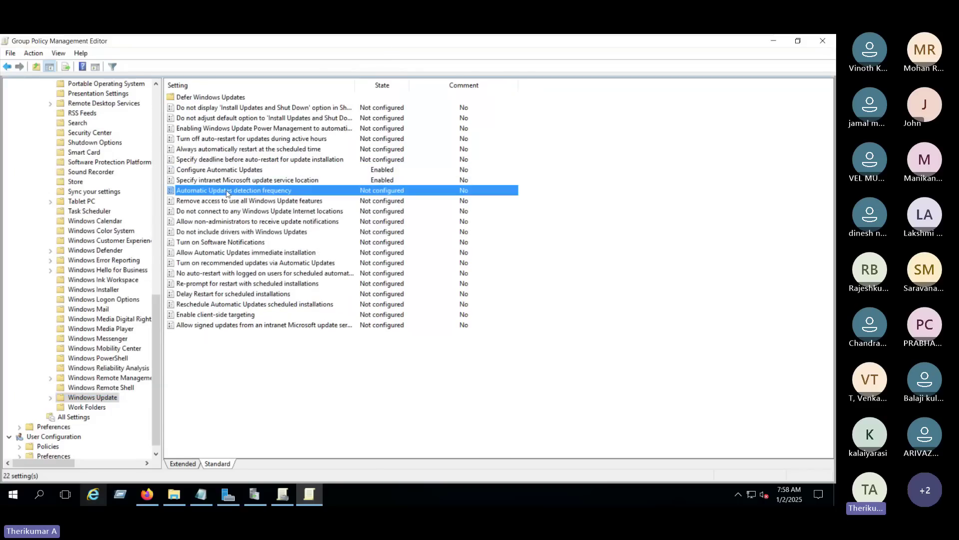
double_click(227, 192)
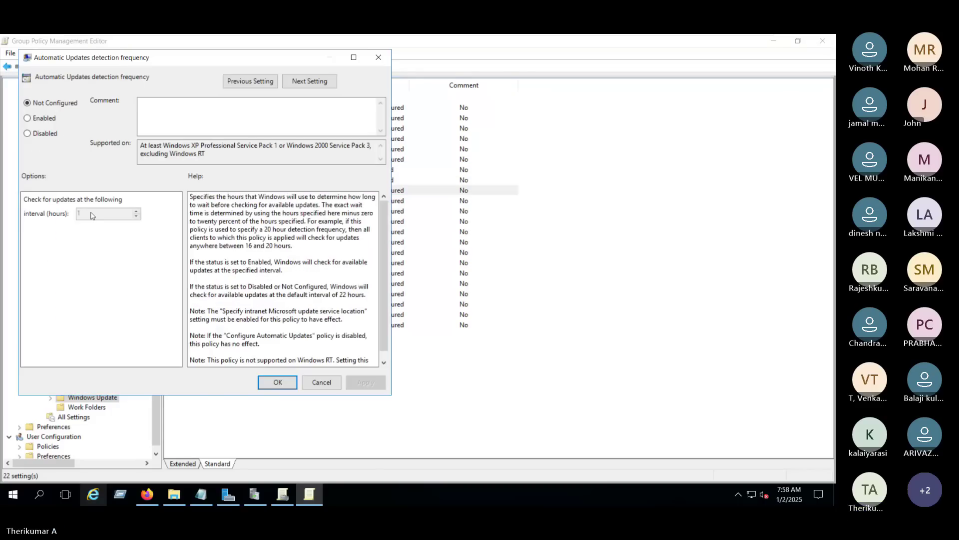
left_click(29, 119)
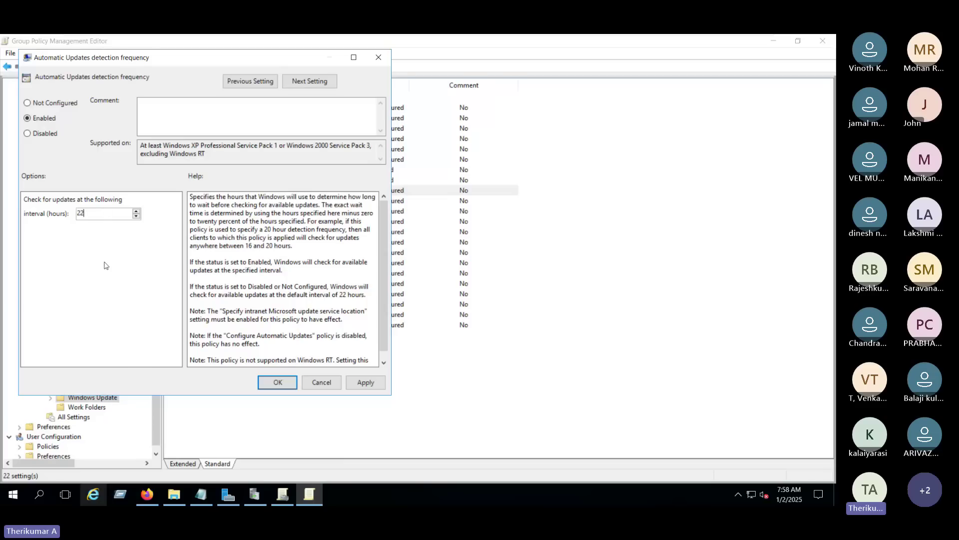
key("BackSpace")
key("BackSpace")
type("1")
left_click(365, 382)
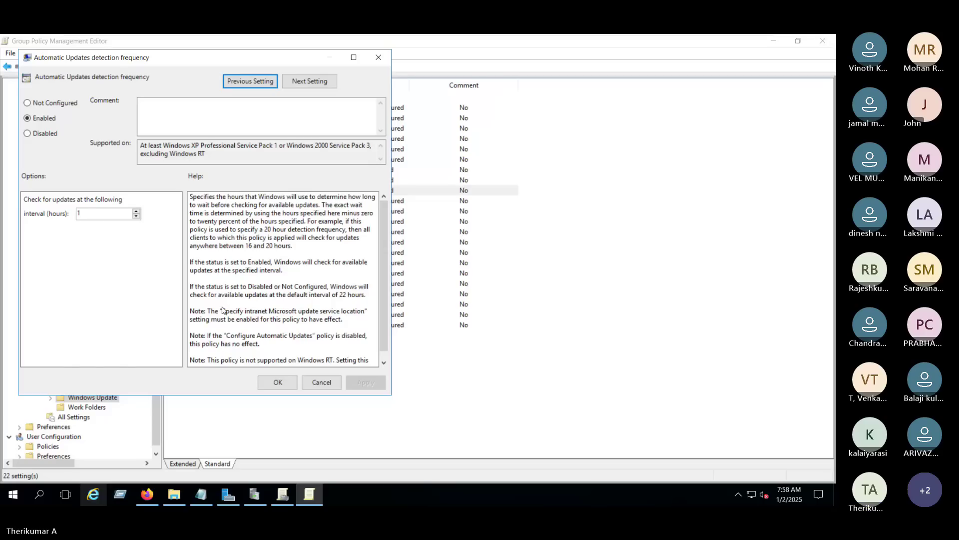
left_click(273, 385)
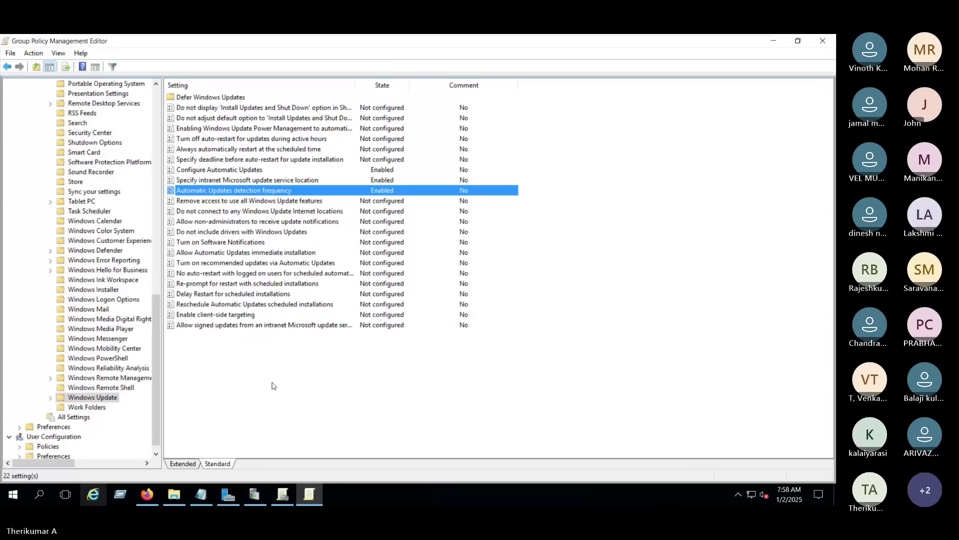
Check the states of the Configure Automatic Updates, intranet Microsoft update service location and Automatic Updates detection frequency policies
left_click(371, 182)
key("Up")
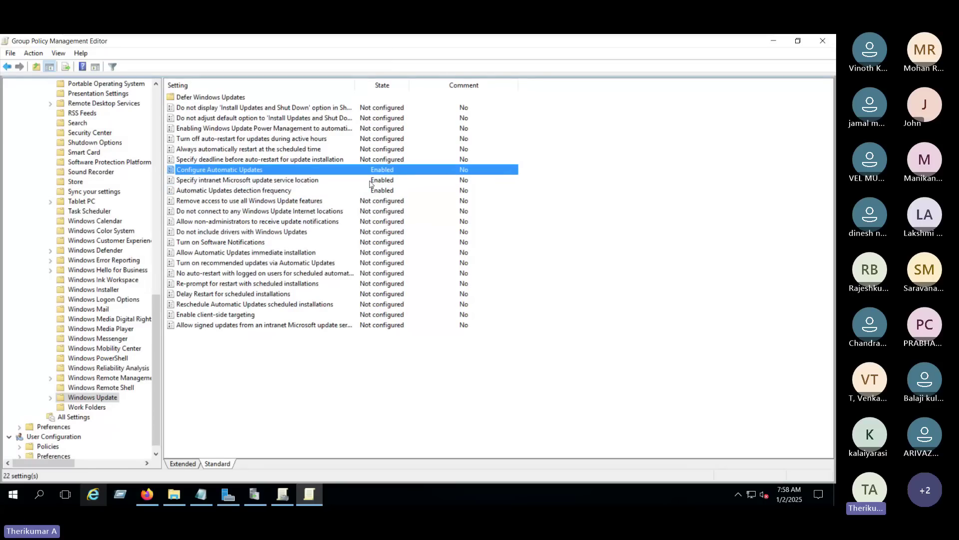
left_click(371, 192)
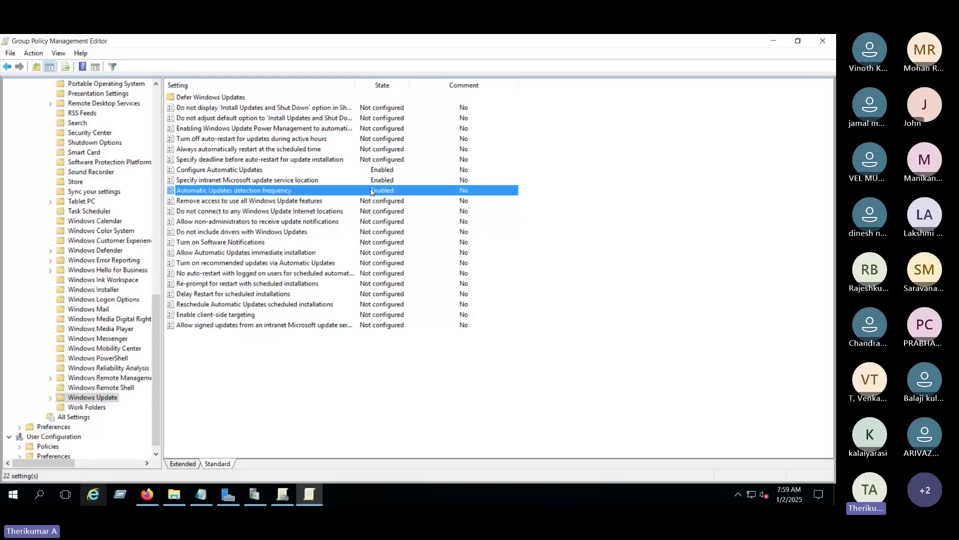
Return to the WSUS Configuration Wizard and start connecting to the upstream server to download update information
left_click(255, 500)
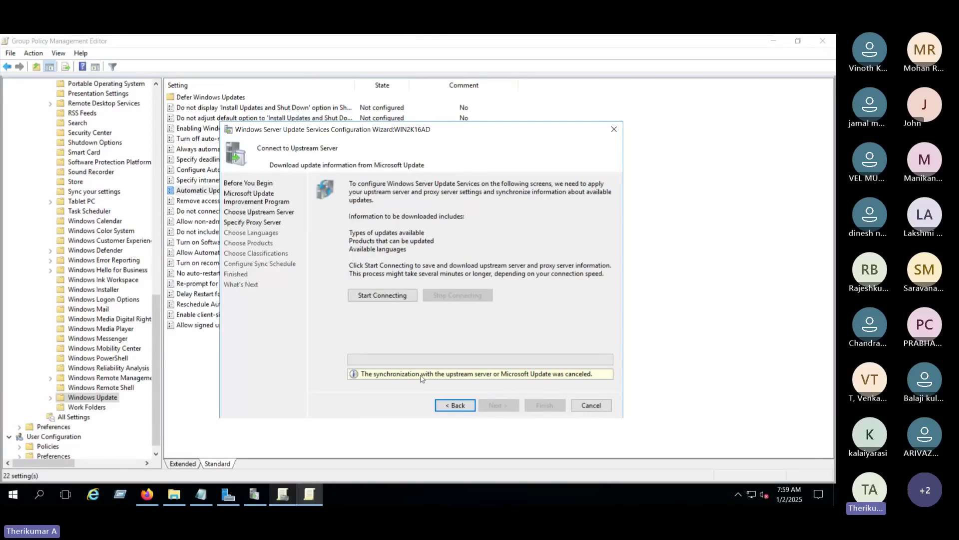
left_click(382, 295)
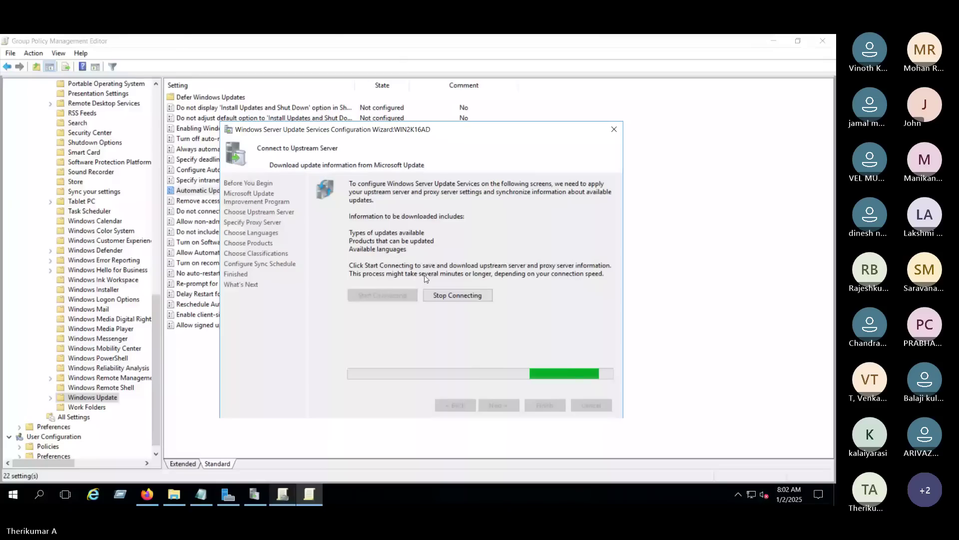
Leave the virtual machine's full-screen view, switch to the Microsoft Teams meeting and request to stop its recording
mouse_move(643, 38)
left_click(748, 42)
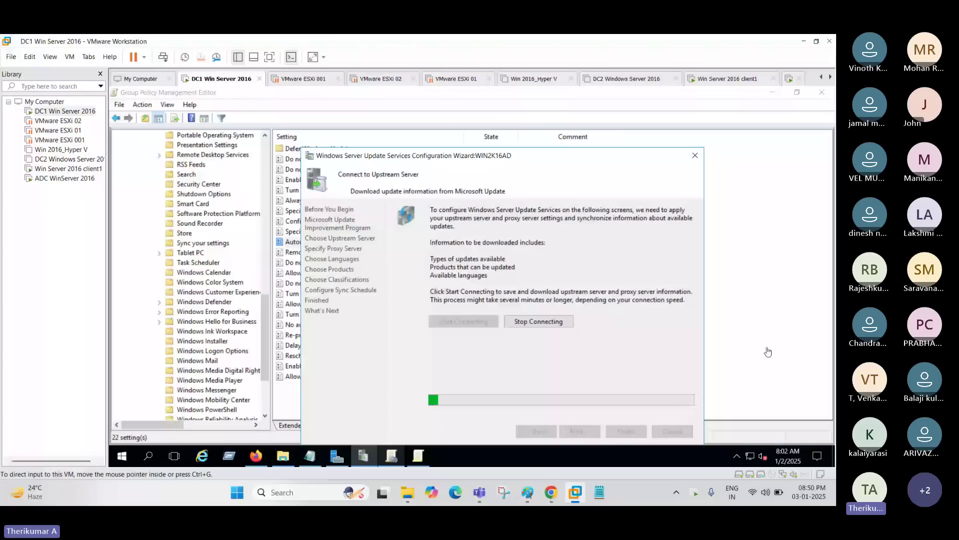
mouse_move(478, 483)
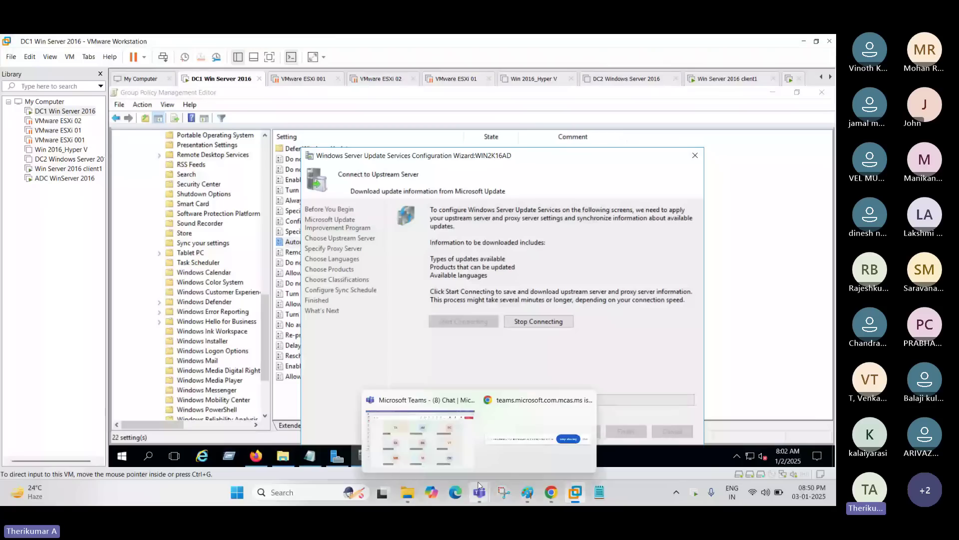
left_click(420, 437)
mouse_move(611, 121)
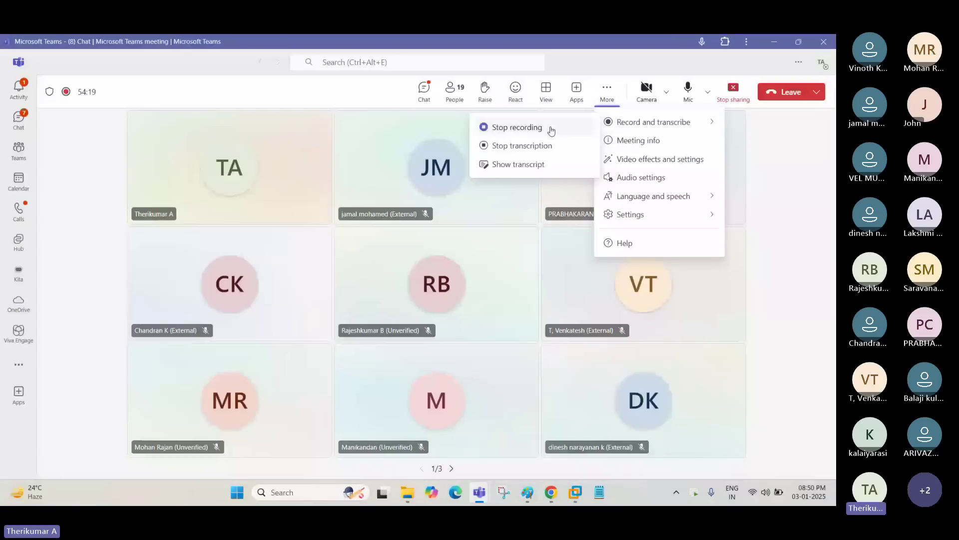
left_click(551, 131)
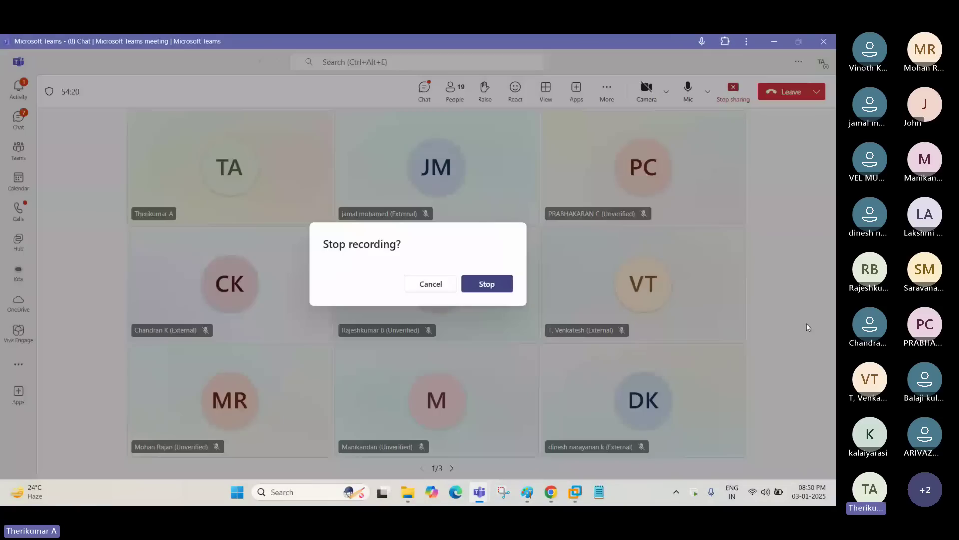